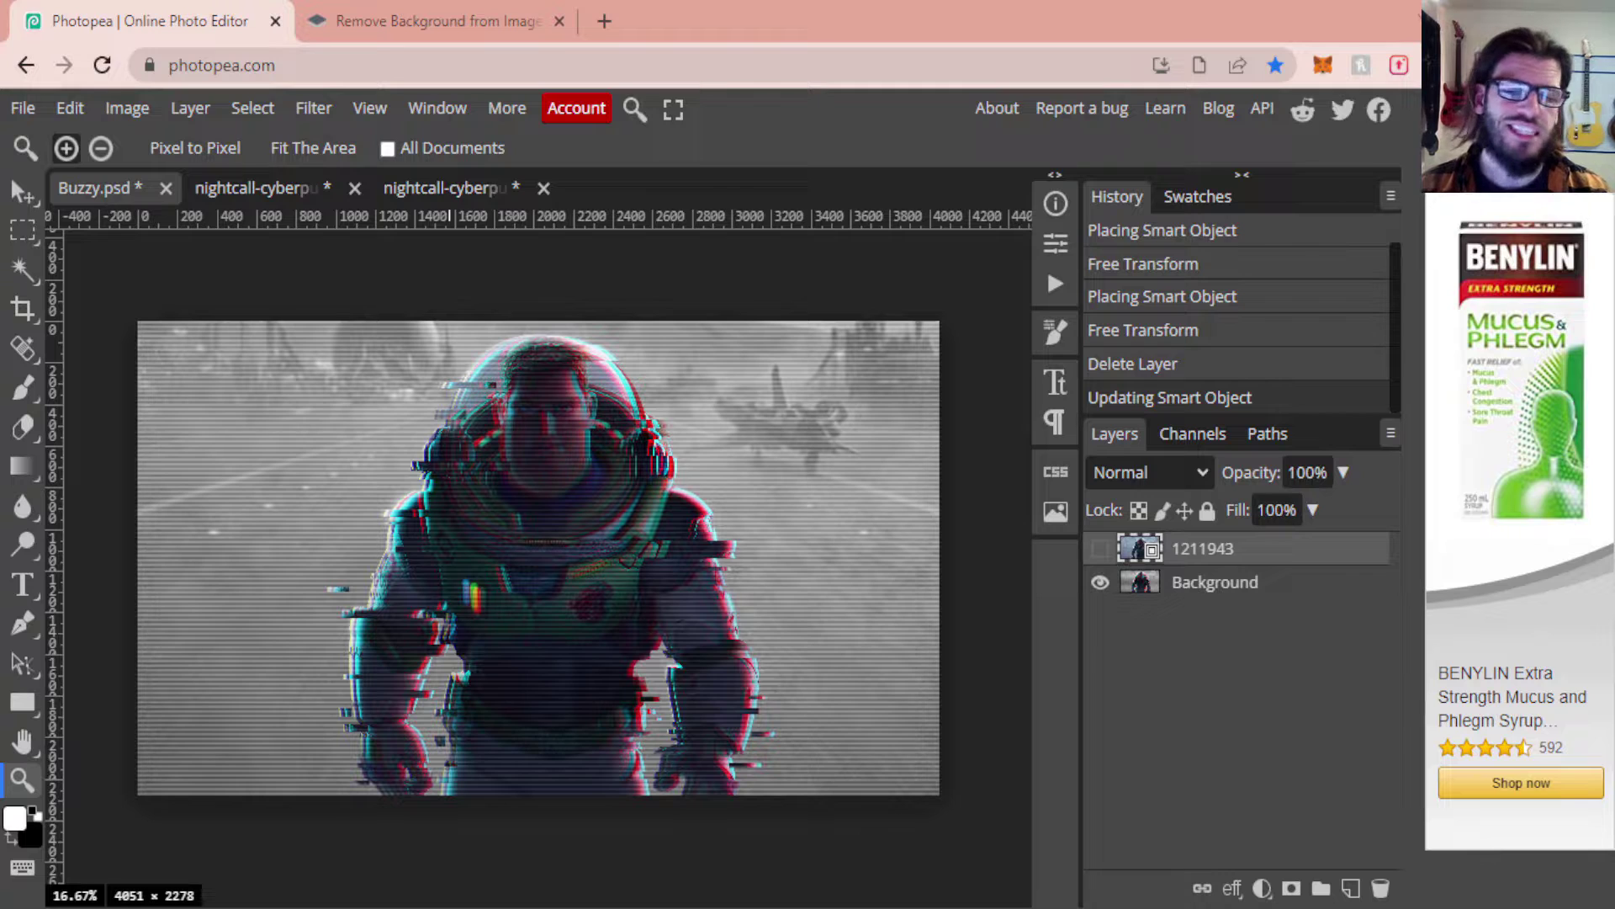
Review the finished glitch examples in Buzzy.psd and the first nightcall document by toggling their top layers' visibility
{"action": "left_click", "coordinate": [1100, 548]}
{"action": "left_click", "coordinate": [1102, 549]}
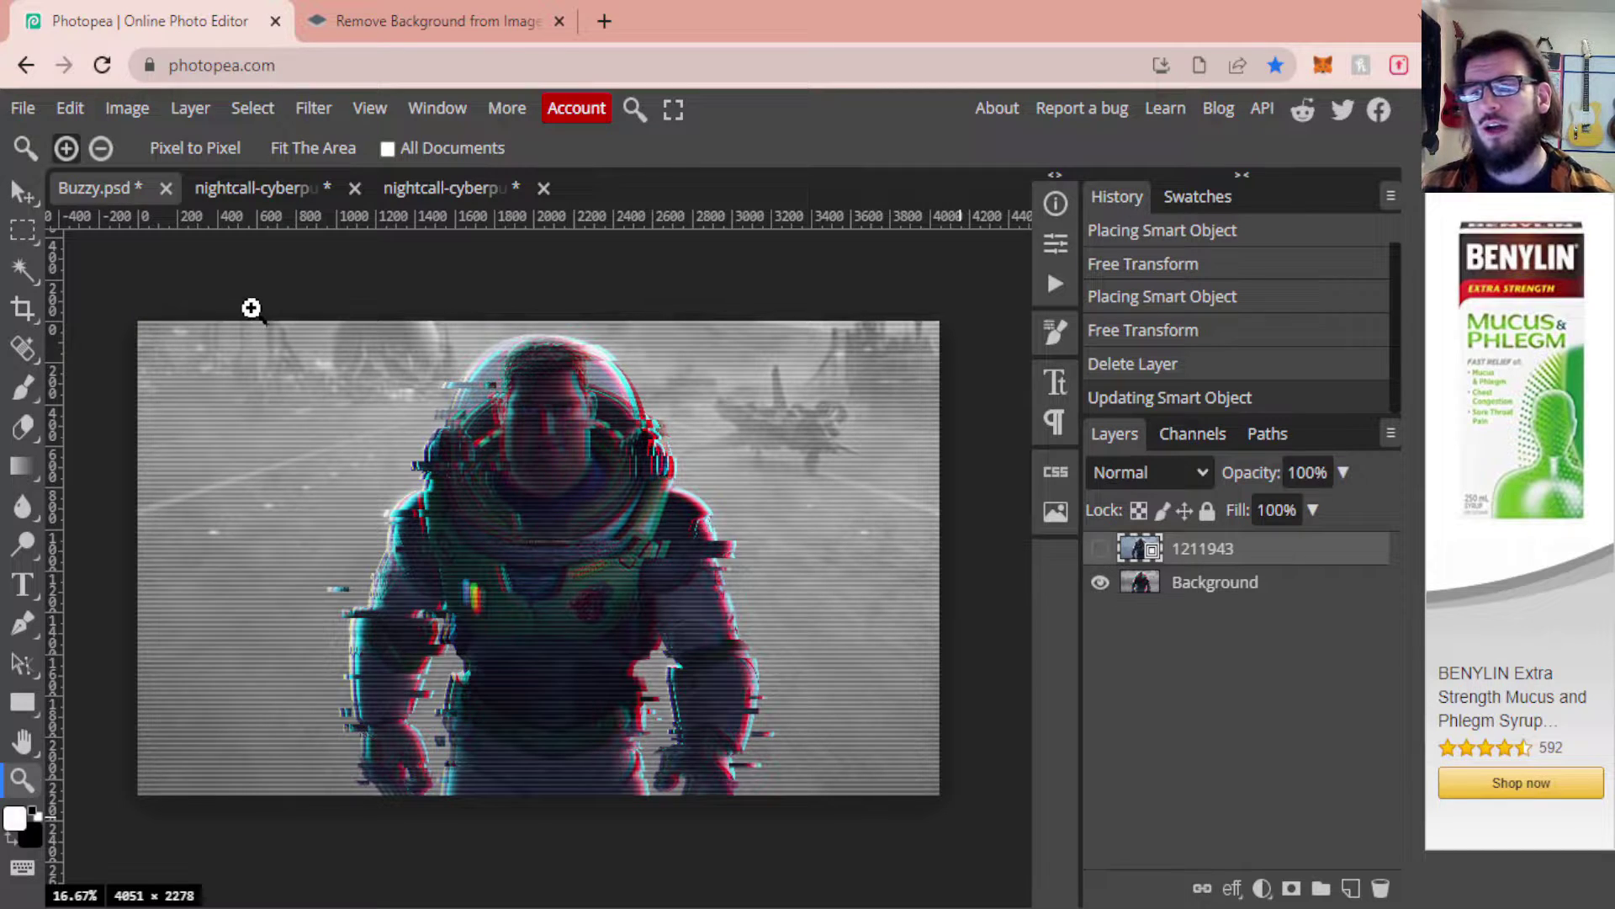
{"action": "left_click", "coordinate": [257, 191]}
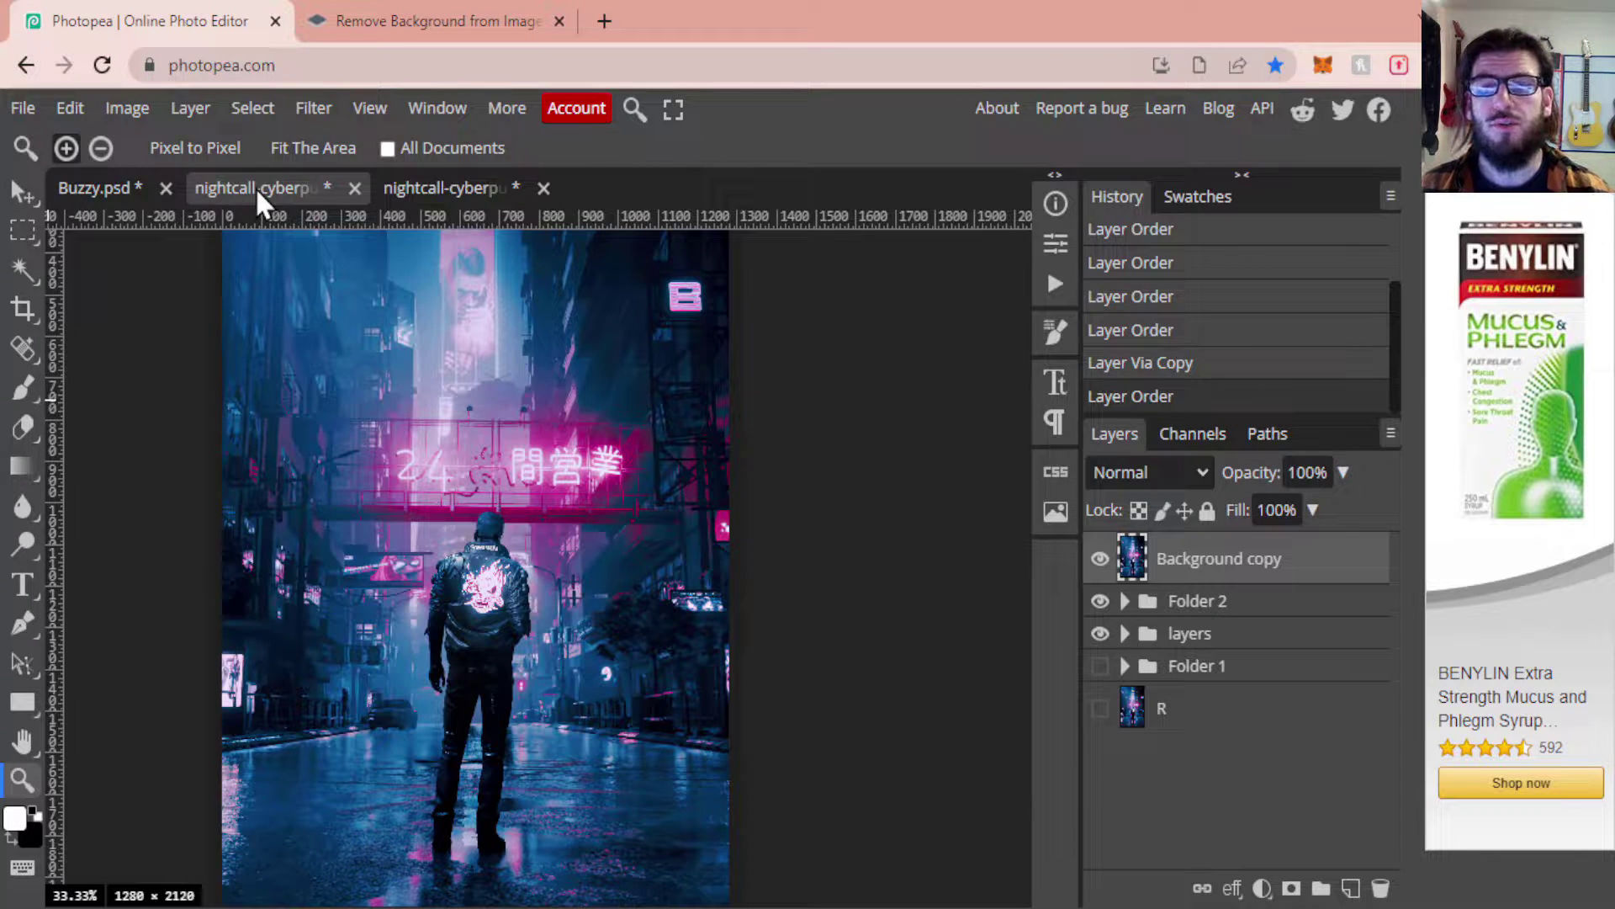
{"action": "left_click", "coordinate": [1100, 560]}
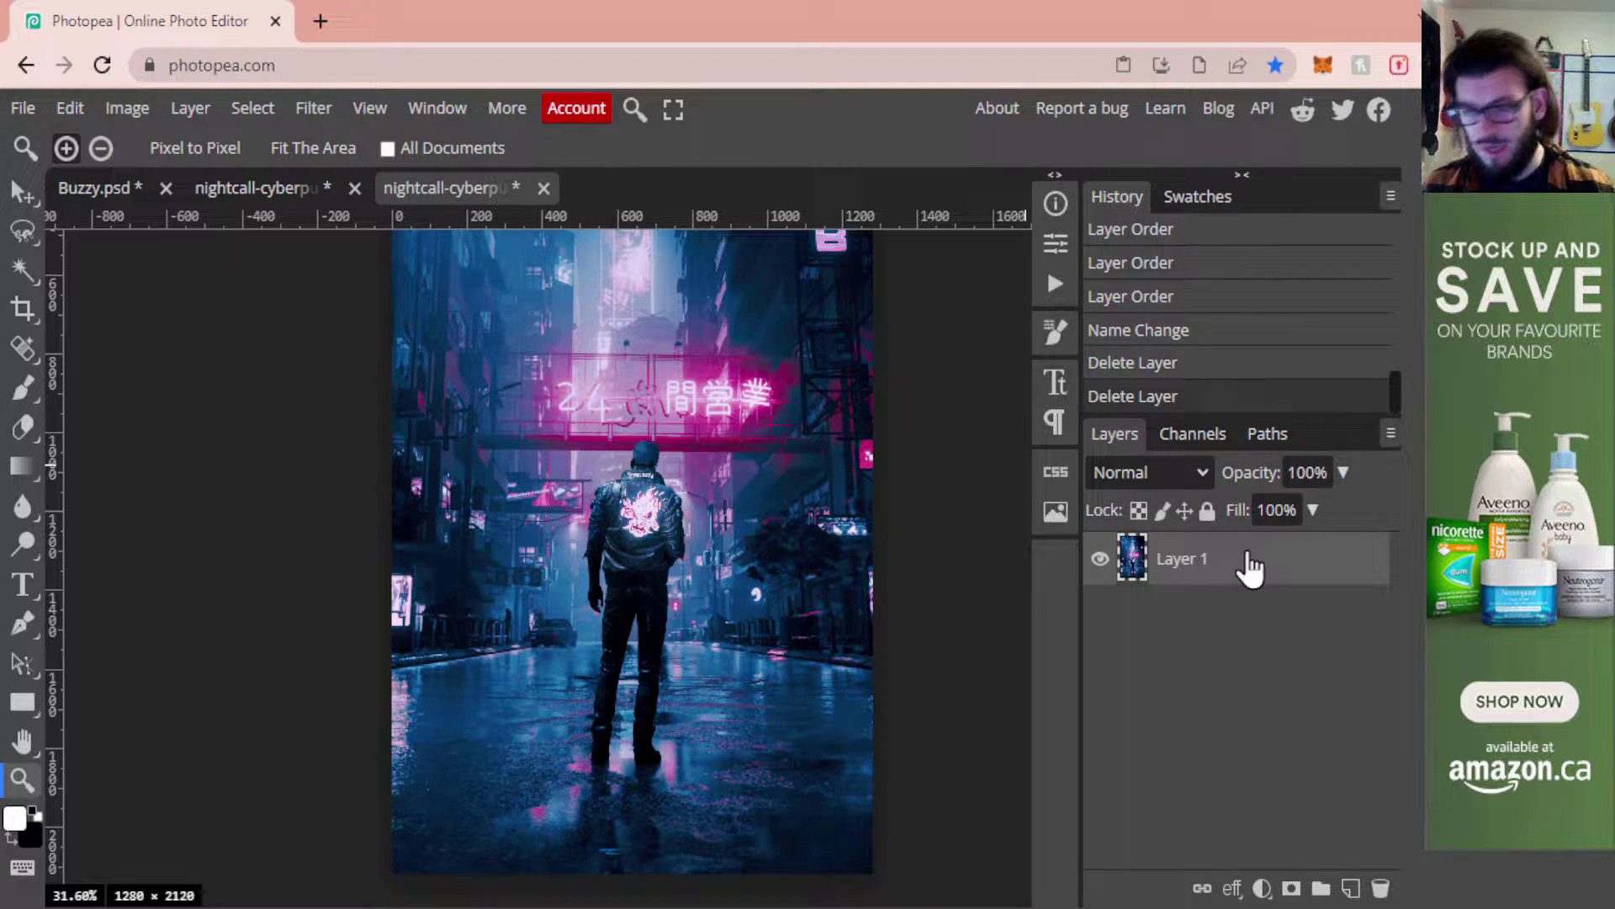
Duplicate Layer 1 and paste the lassoed man onto his own layer, hiding both full-scene layers
{"action": "key", "text": "ctrl+j"}
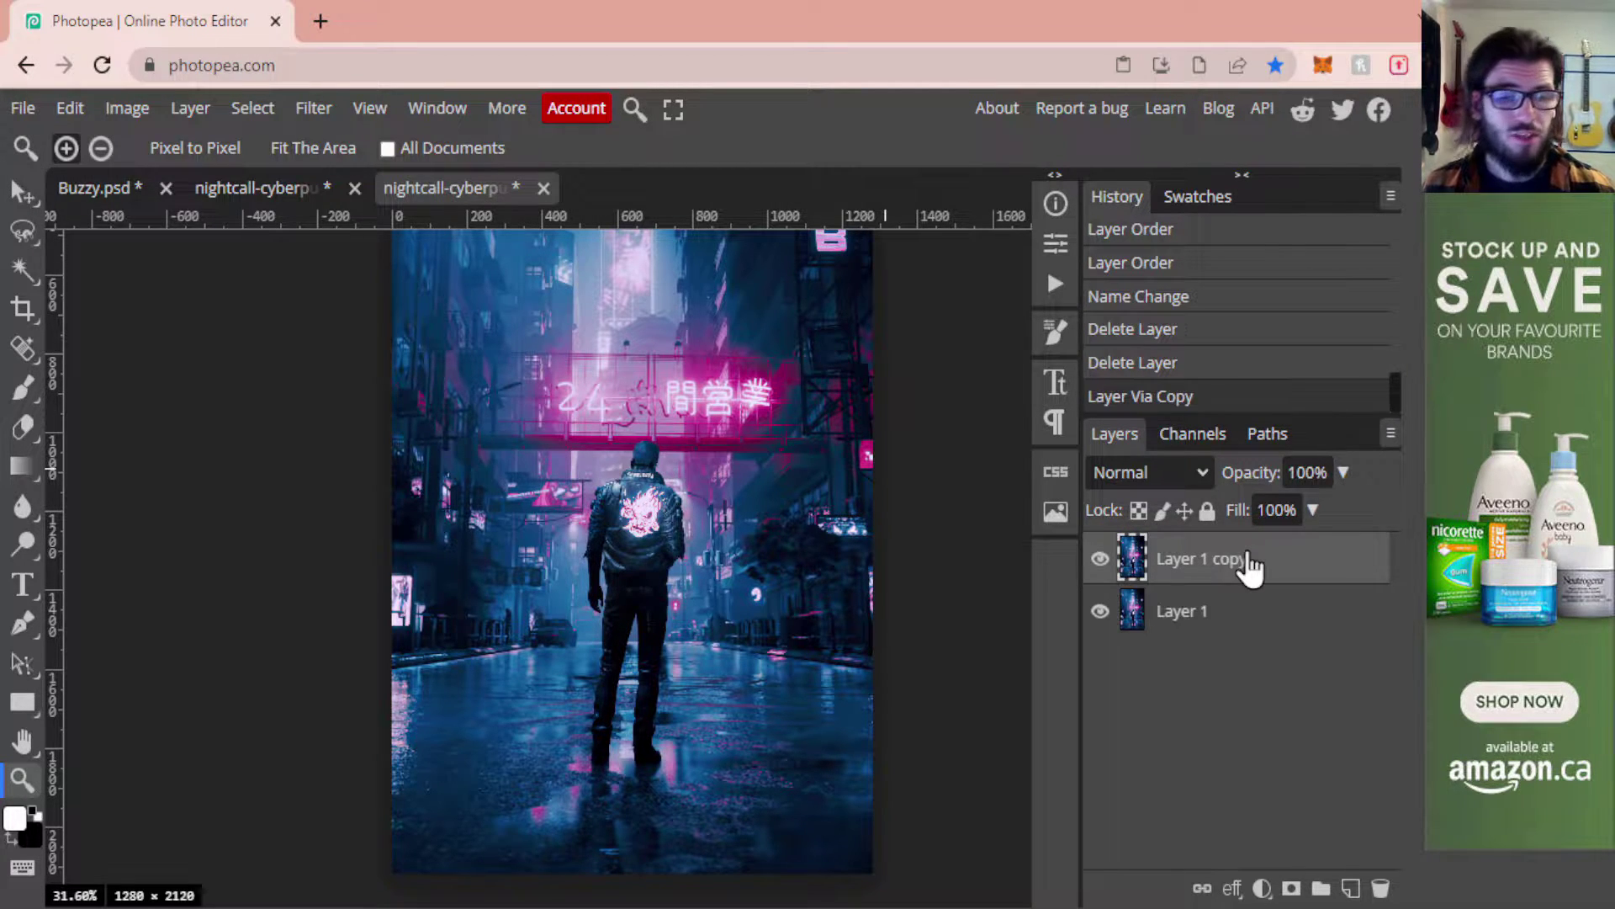
{"action": "left_click", "coordinate": [1101, 613]}
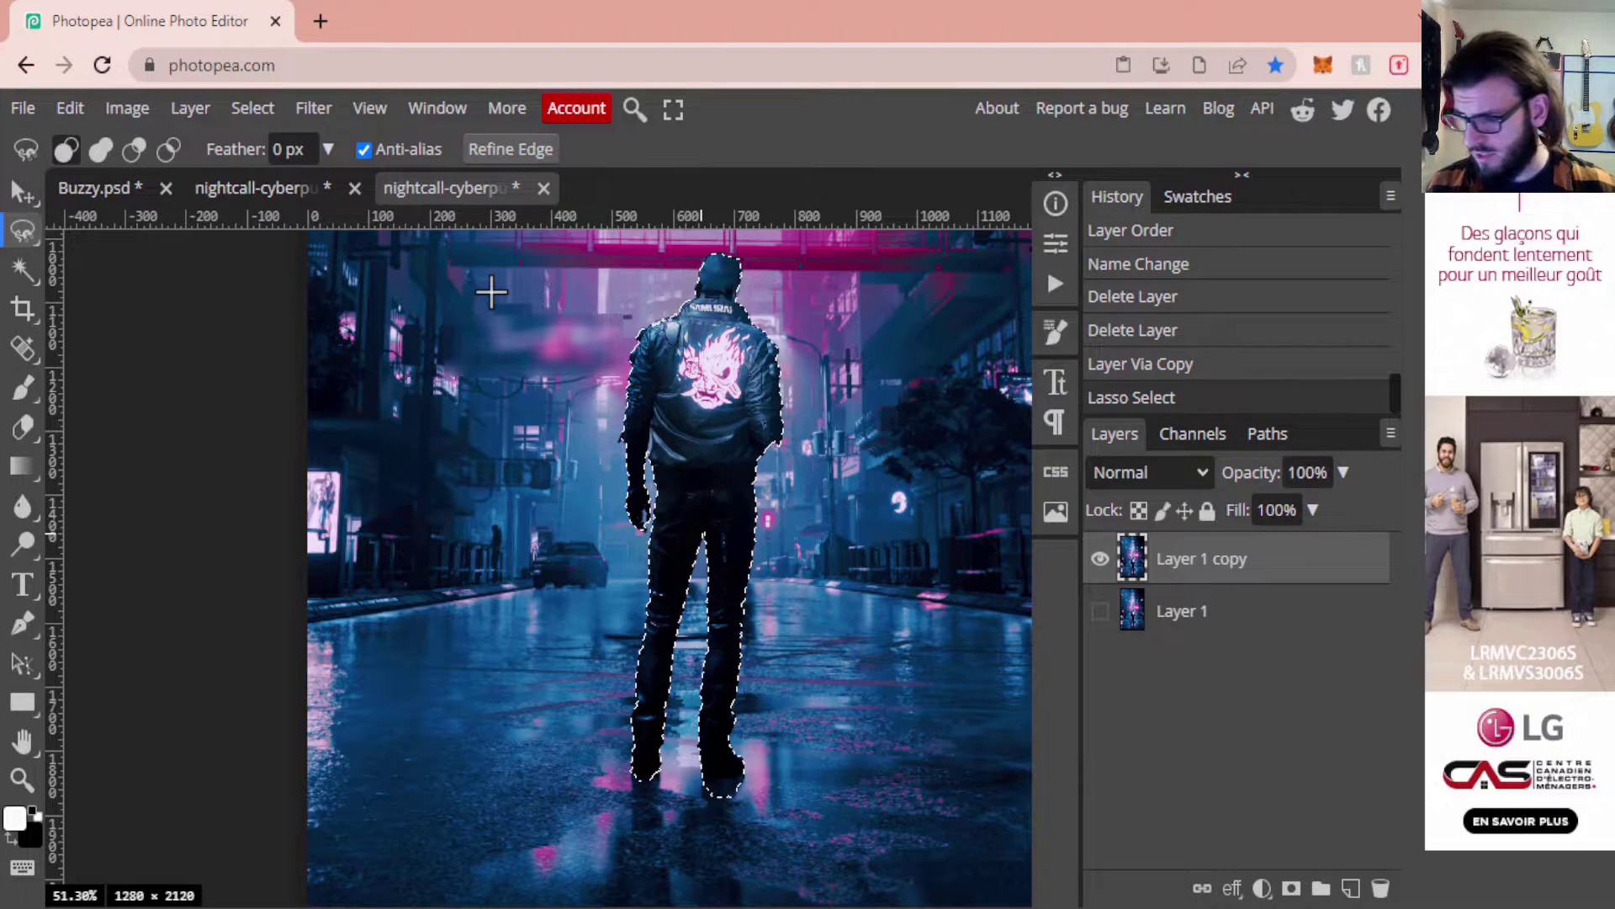
{"action": "key", "text": "ctrl+v"}
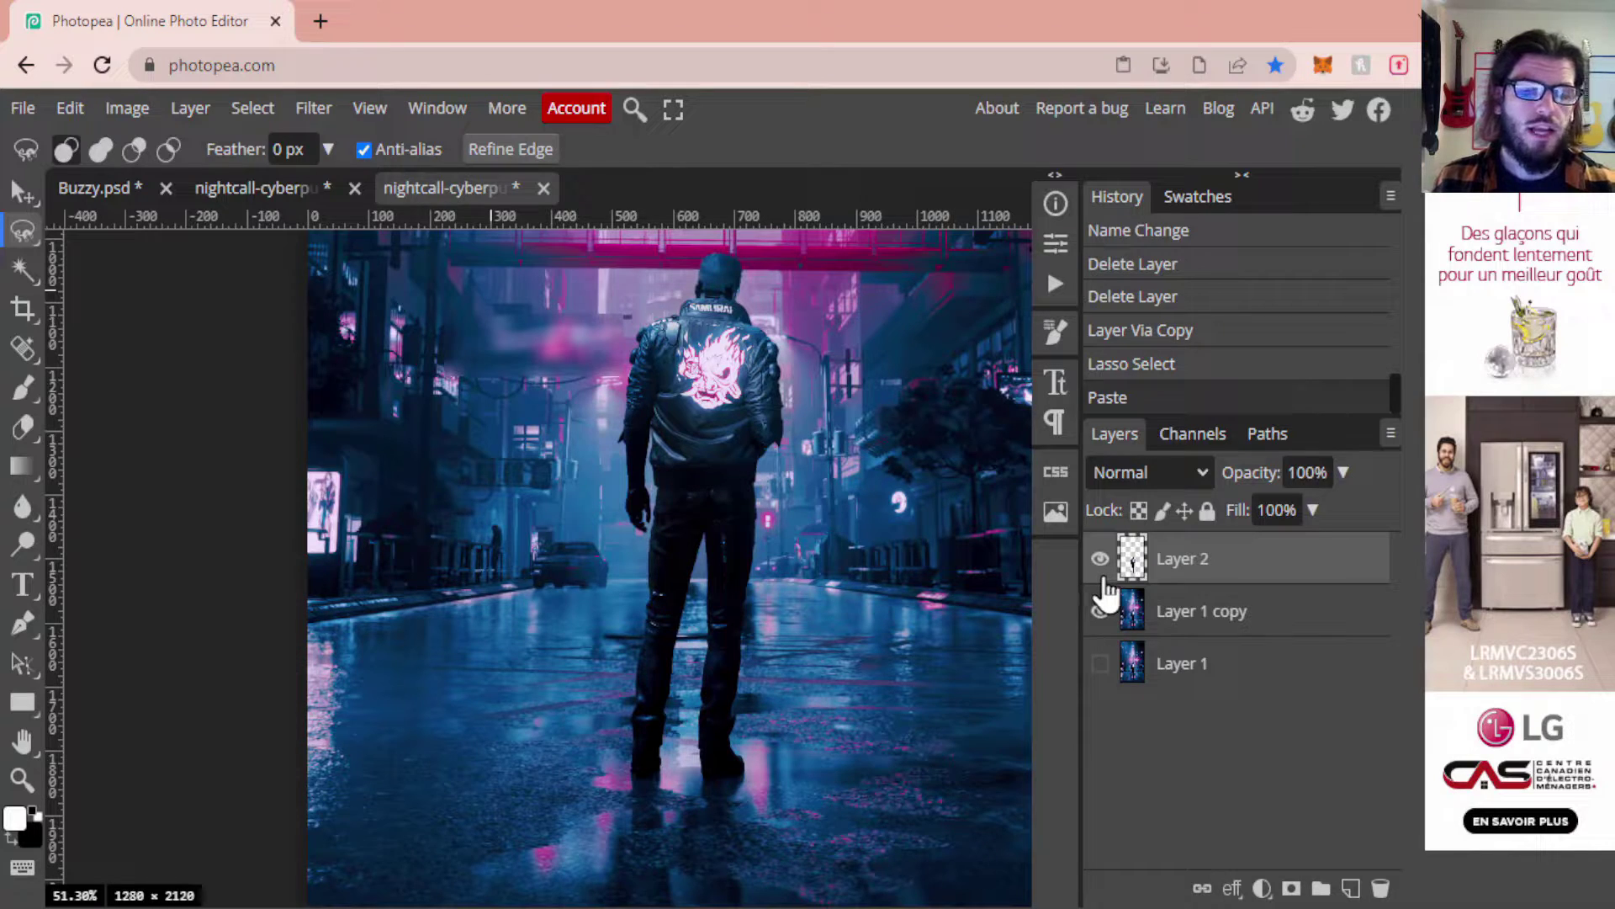
{"action": "left_click", "coordinate": [1103, 611]}
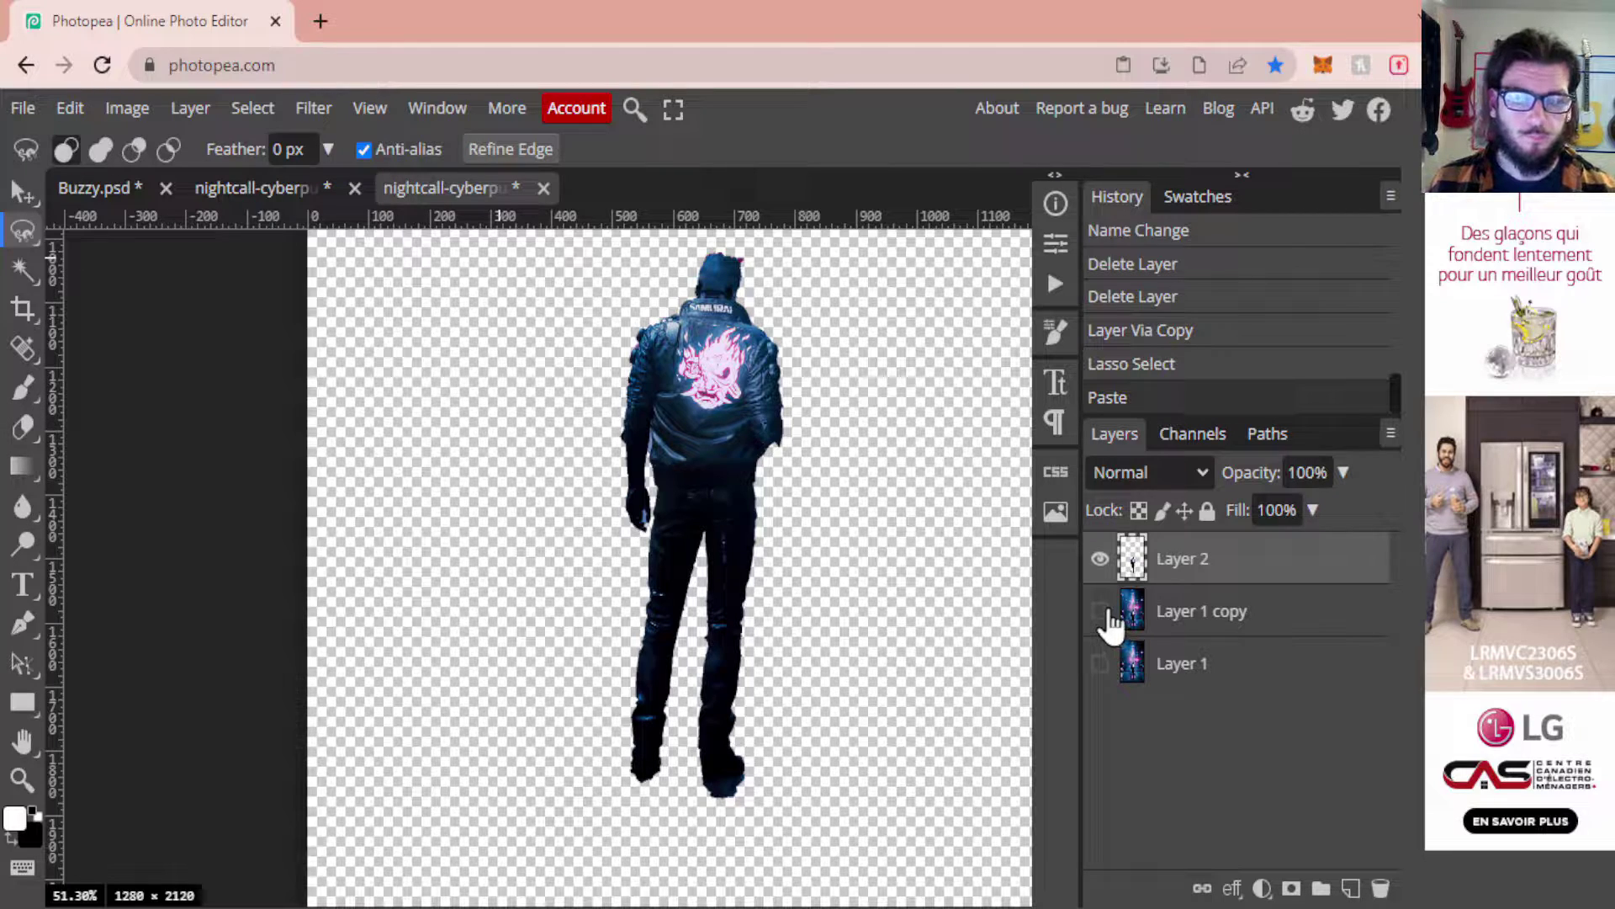
Duplicate the cut-out man layer, hide the copy and move it below Layer 1
{"action": "key", "text": "ctrl+j"}
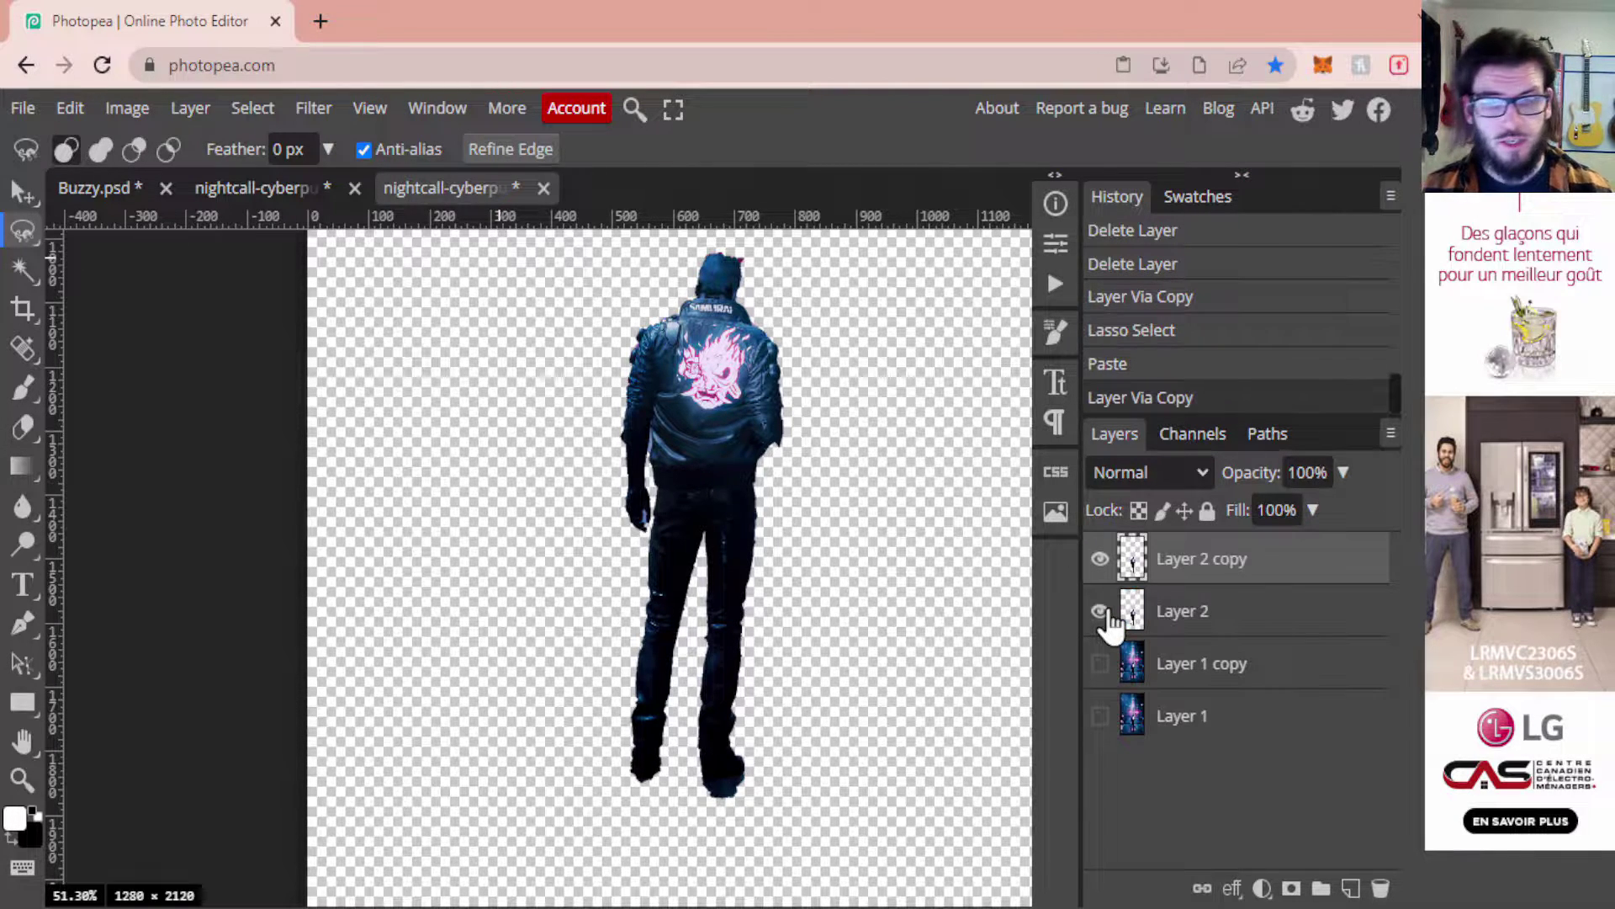
{"action": "left_click", "coordinate": [1099, 558]}
{"action": "left_click_drag", "start_coordinate": [1186, 568], "coordinate": [1198, 734]}
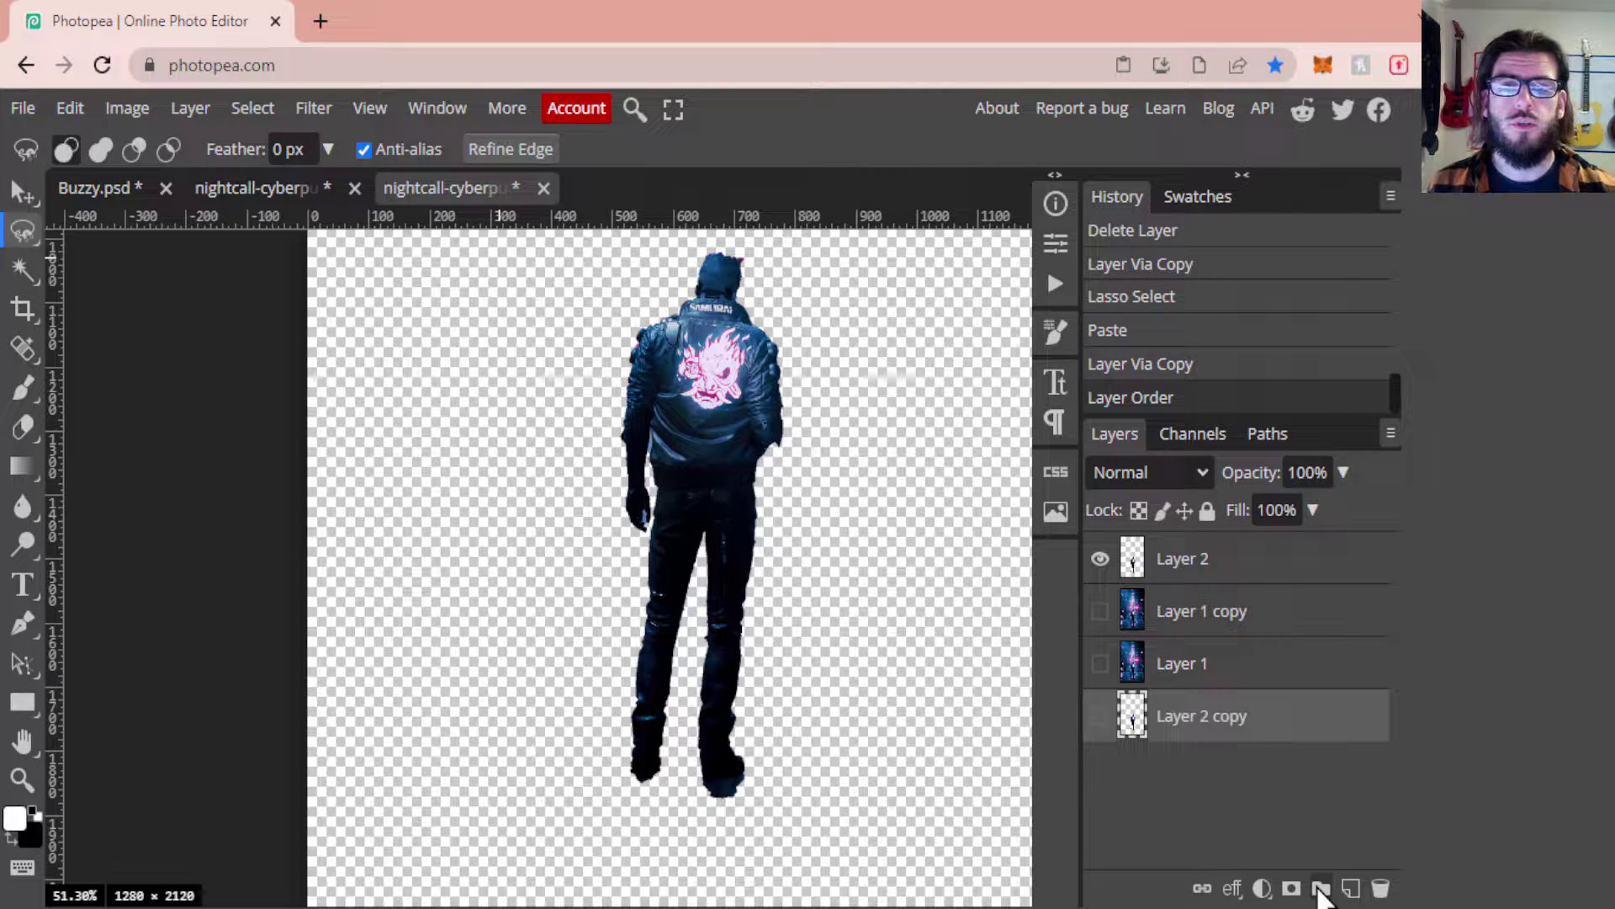
Create a layer folder and move Layer 2 copy and Layer 1 into it, collapsed
{"action": "left_click", "coordinate": [1321, 889]}
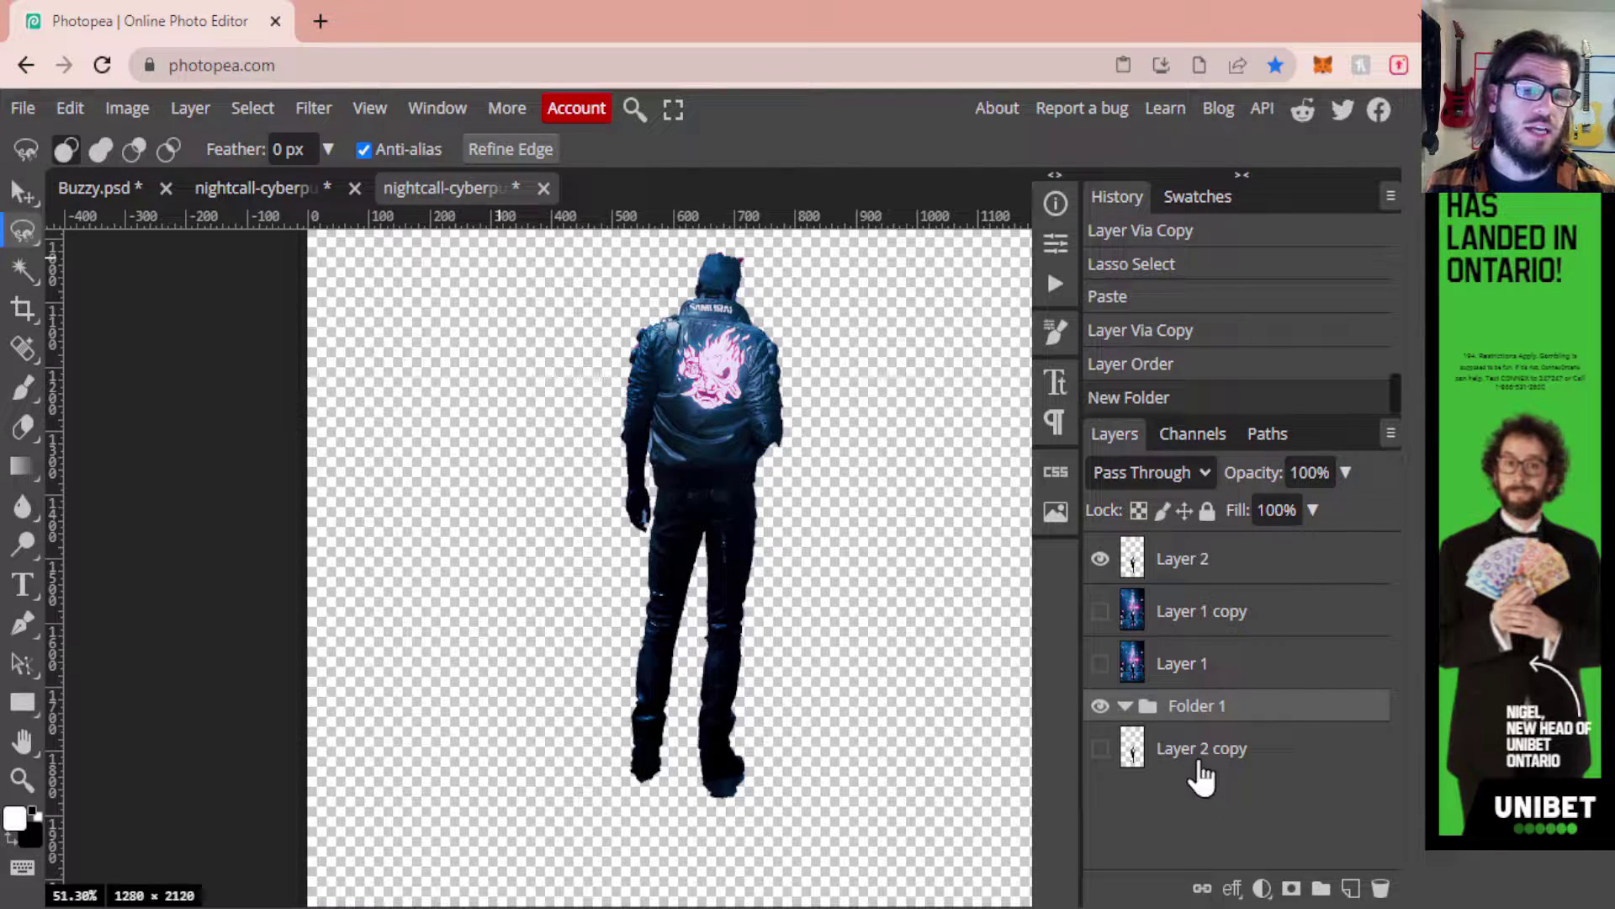
{"action": "left_click_drag", "start_coordinate": [1198, 762], "coordinate": [1224, 709]}
{"action": "left_click", "coordinate": [1125, 654]}
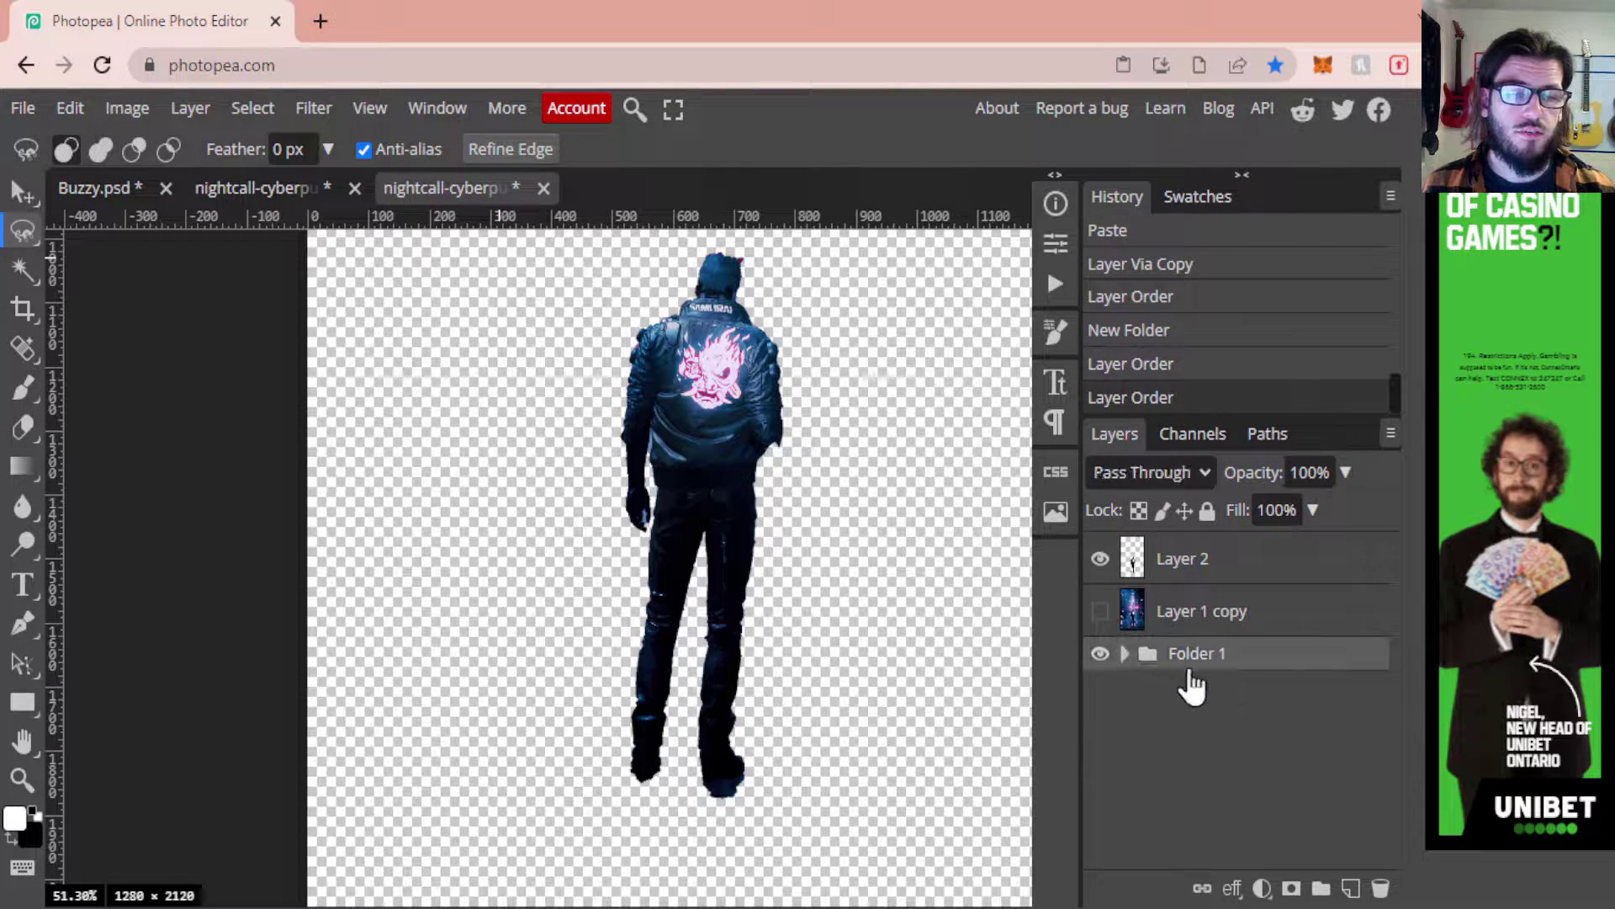
Rename the new folder as Duplicates and hide it
{"action": "double_click", "coordinate": [1203, 655]}
{"action": "type", "text": "D"}
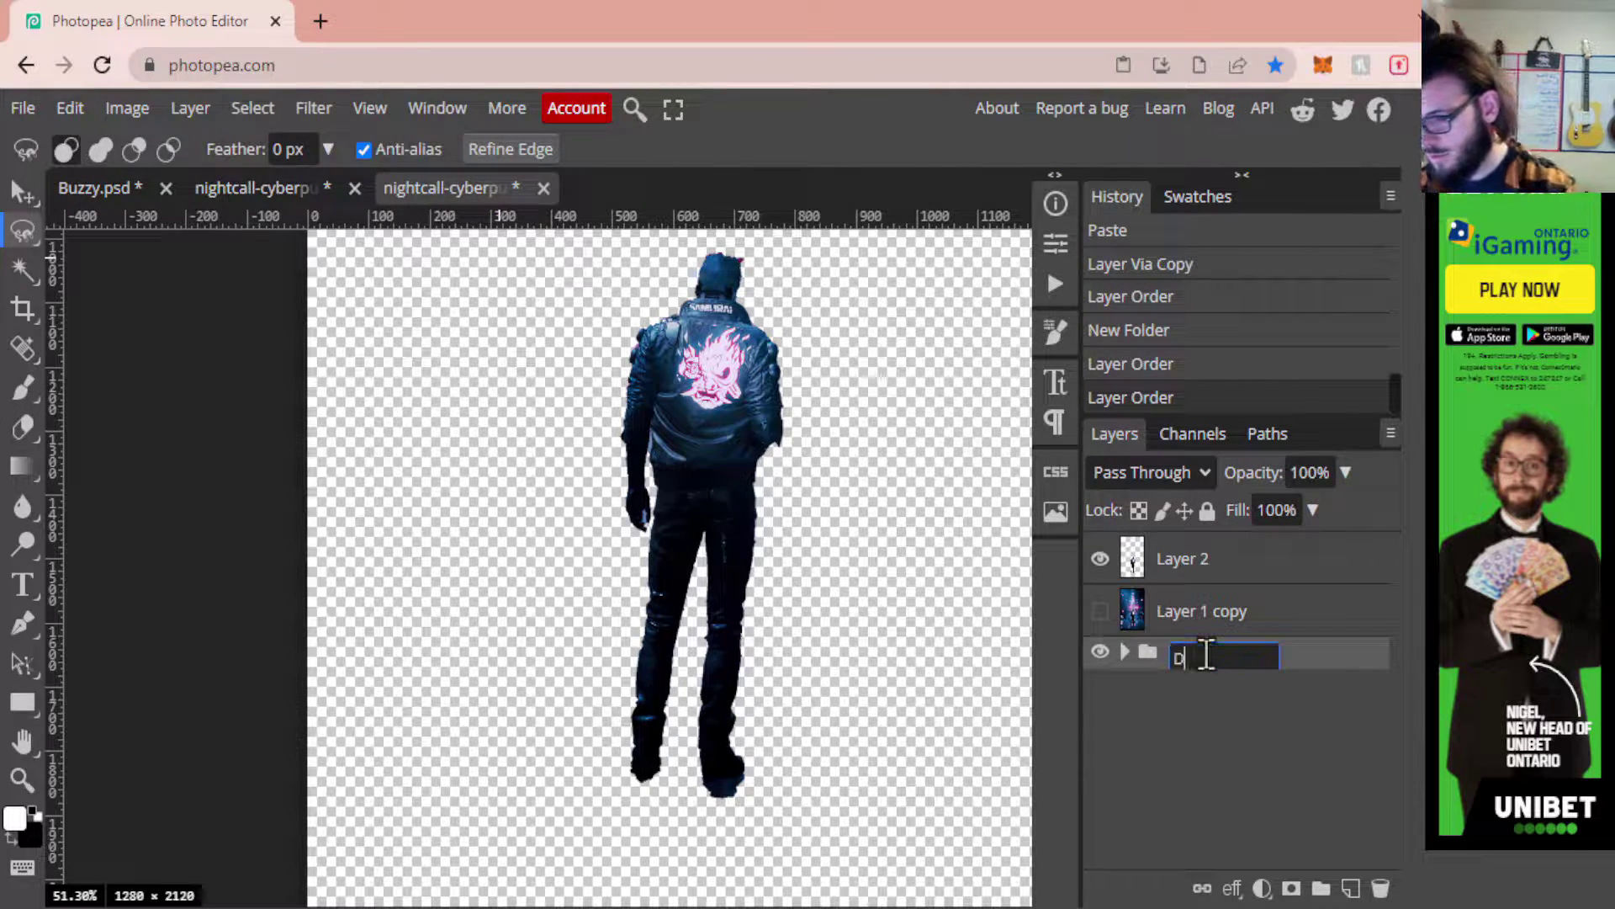
{"action": "type", "text": "uplicates"}
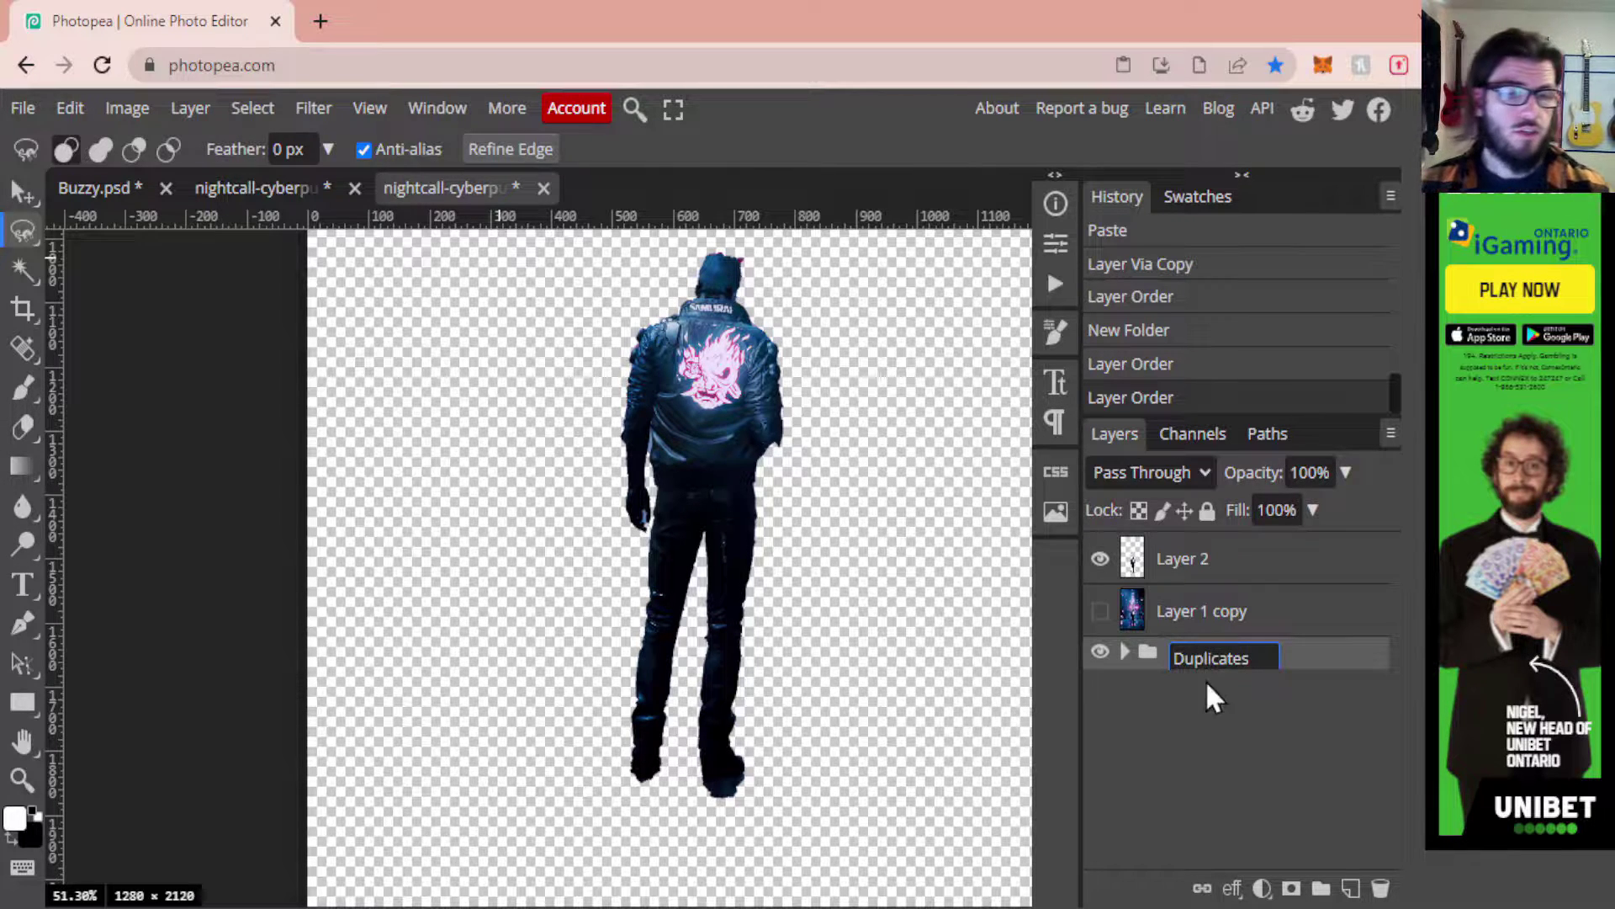
{"action": "key", "text": "Return"}
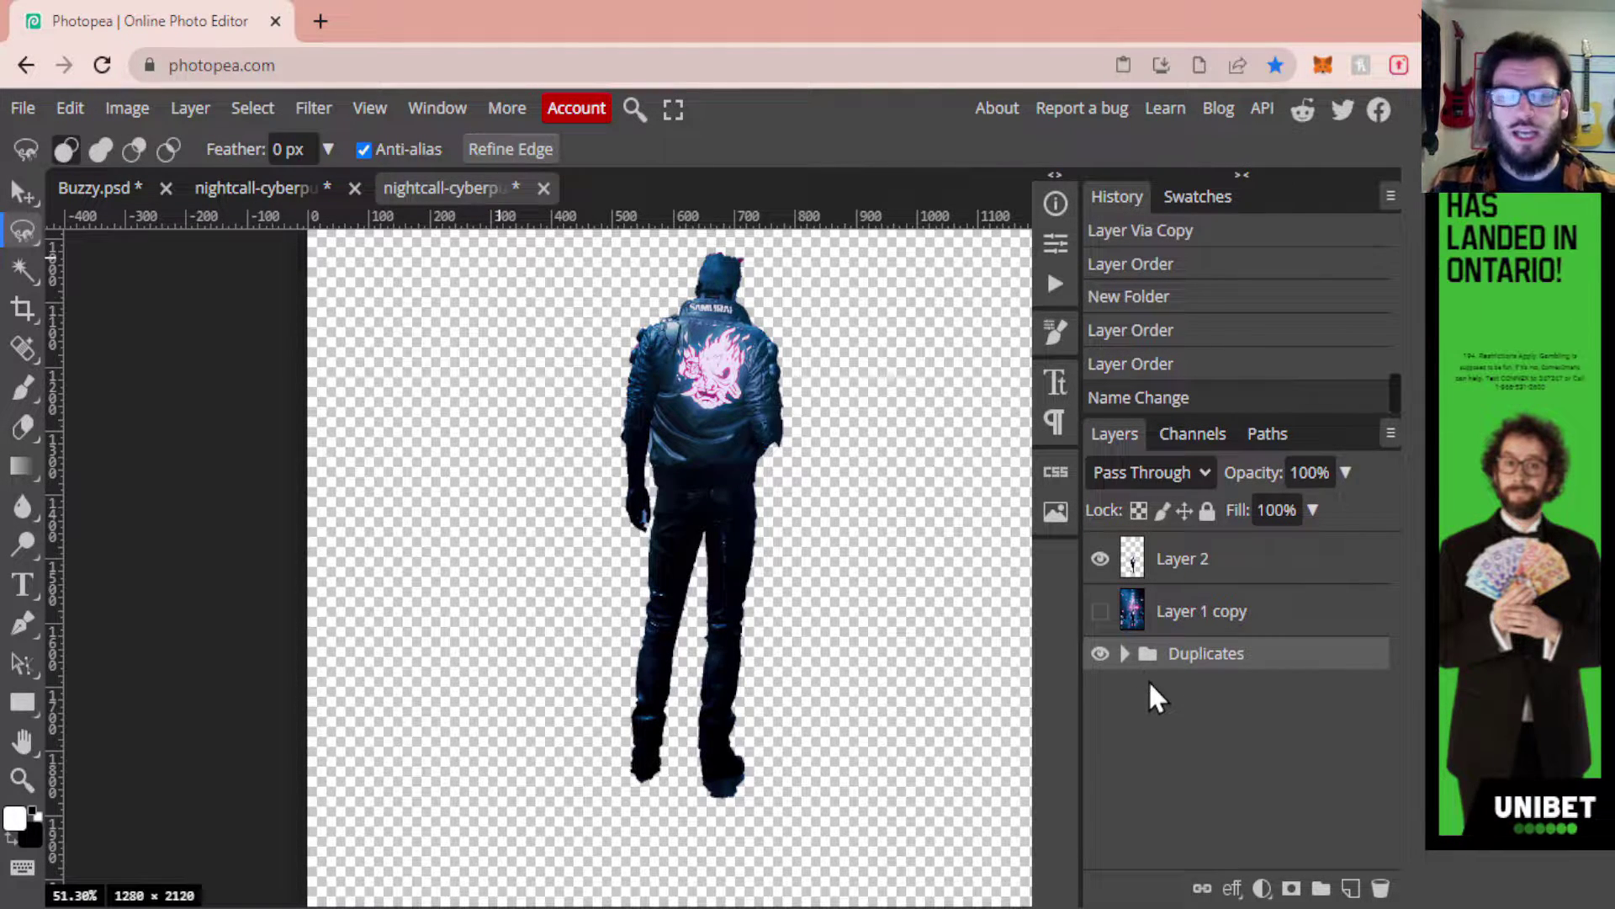
{"action": "left_click", "coordinate": [1205, 579]}
{"action": "left_click", "coordinate": [1100, 654]}
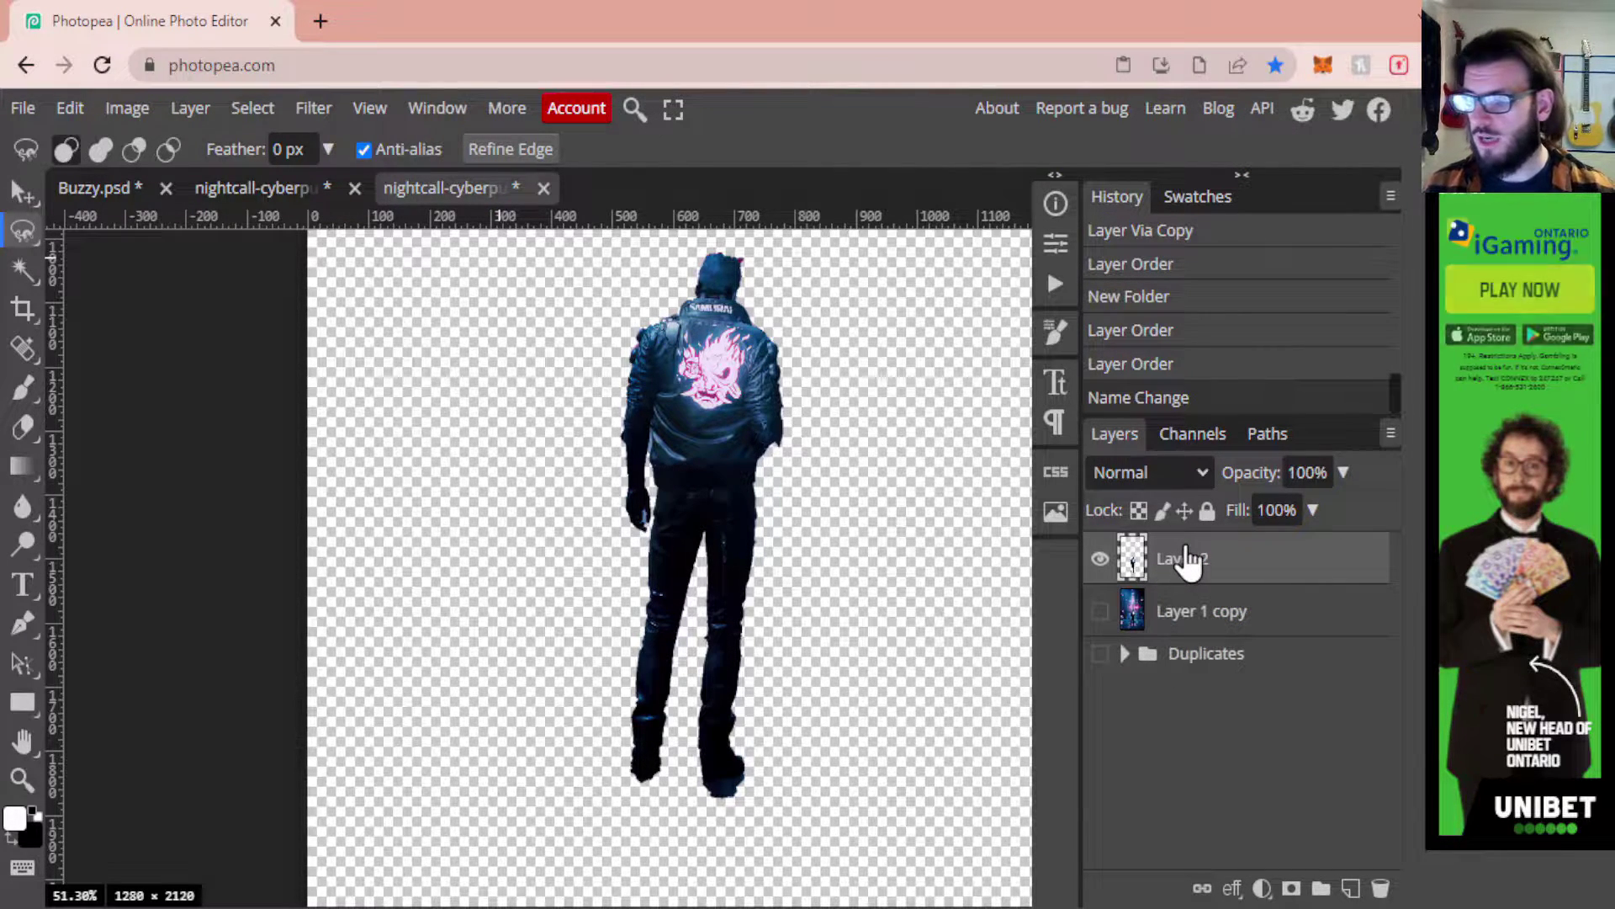
Duplicate the cut-out Layer 2 twice
{"action": "right_click", "coordinate": [1237, 560]}
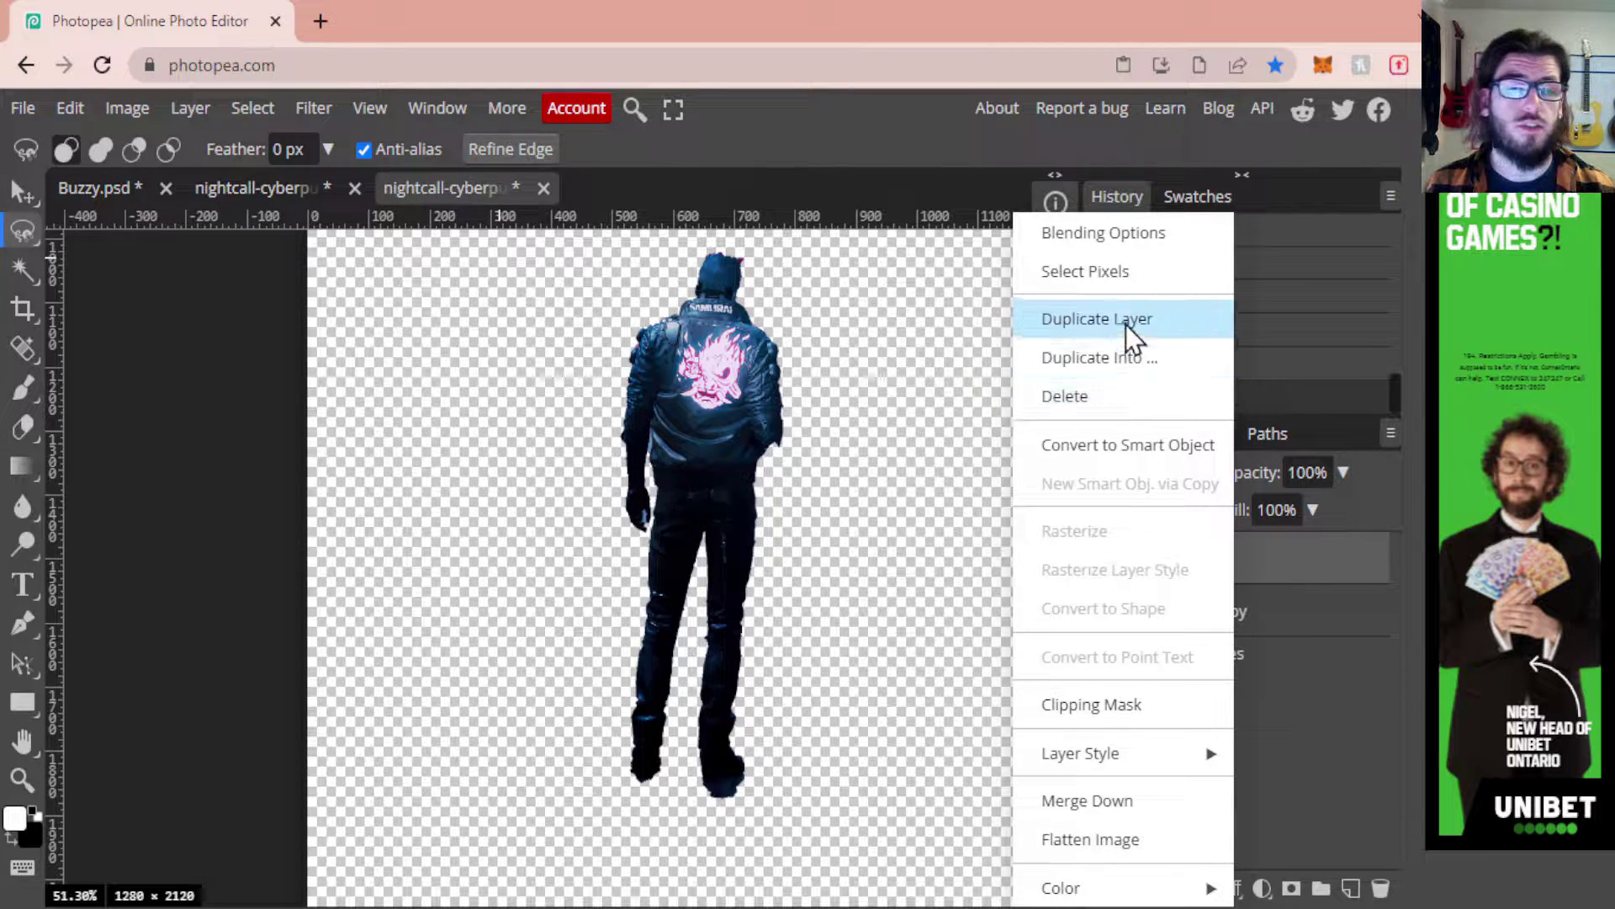
{"action": "left_click", "coordinate": [1300, 609]}
{"action": "left_click", "coordinate": [1283, 566]}
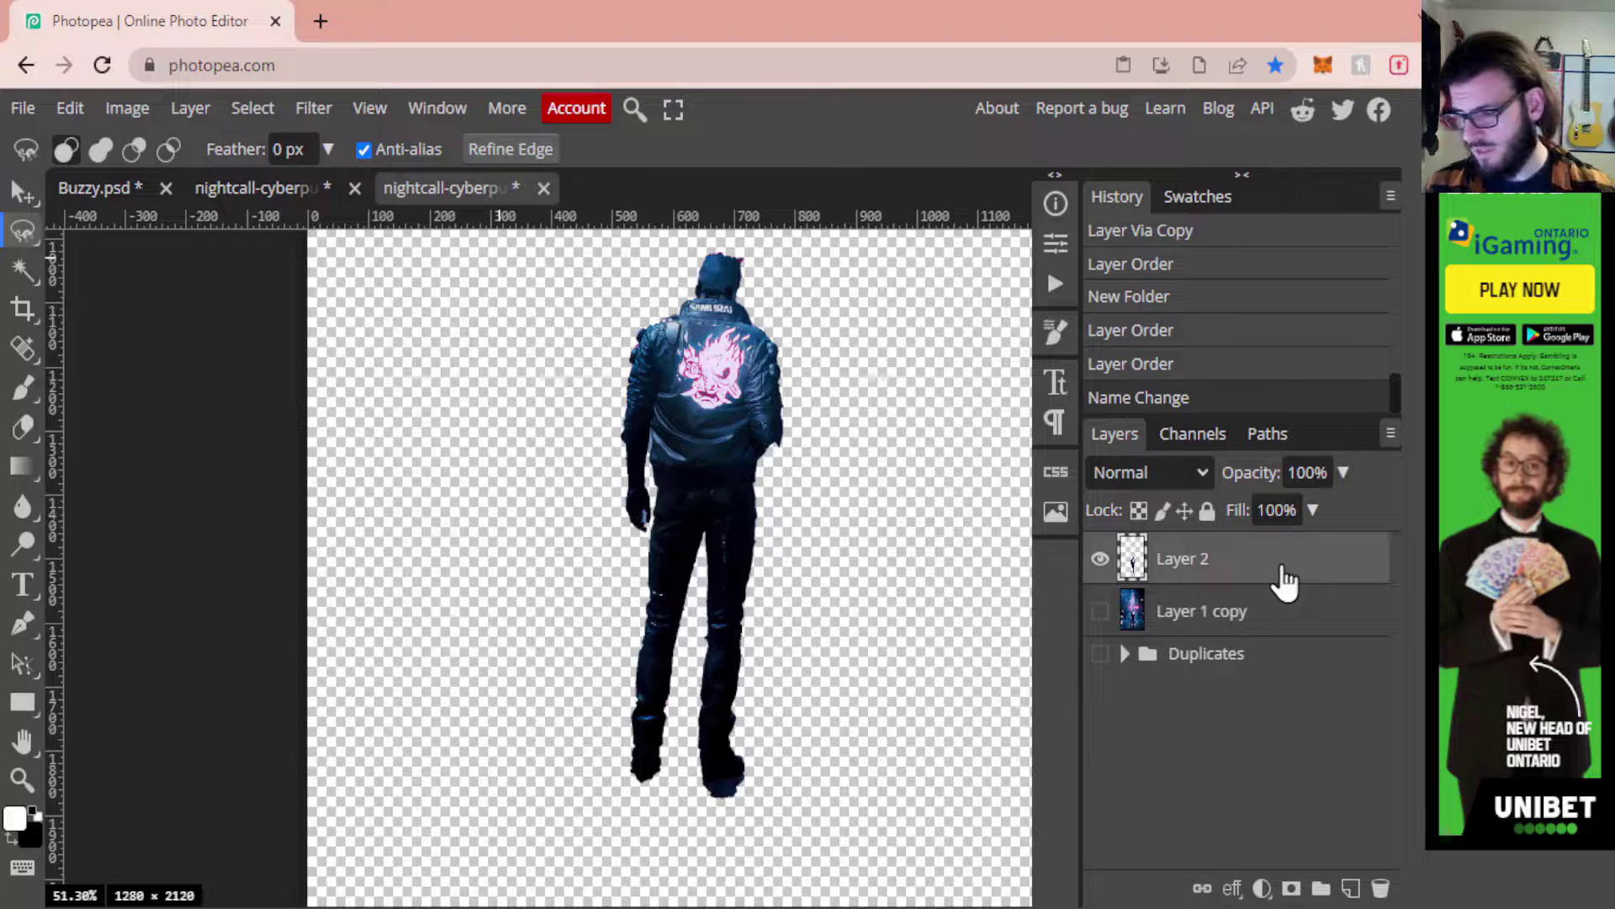
{"action": "key", "text": "ctrl+j"}
{"action": "key", "text": "ctrl+j"}
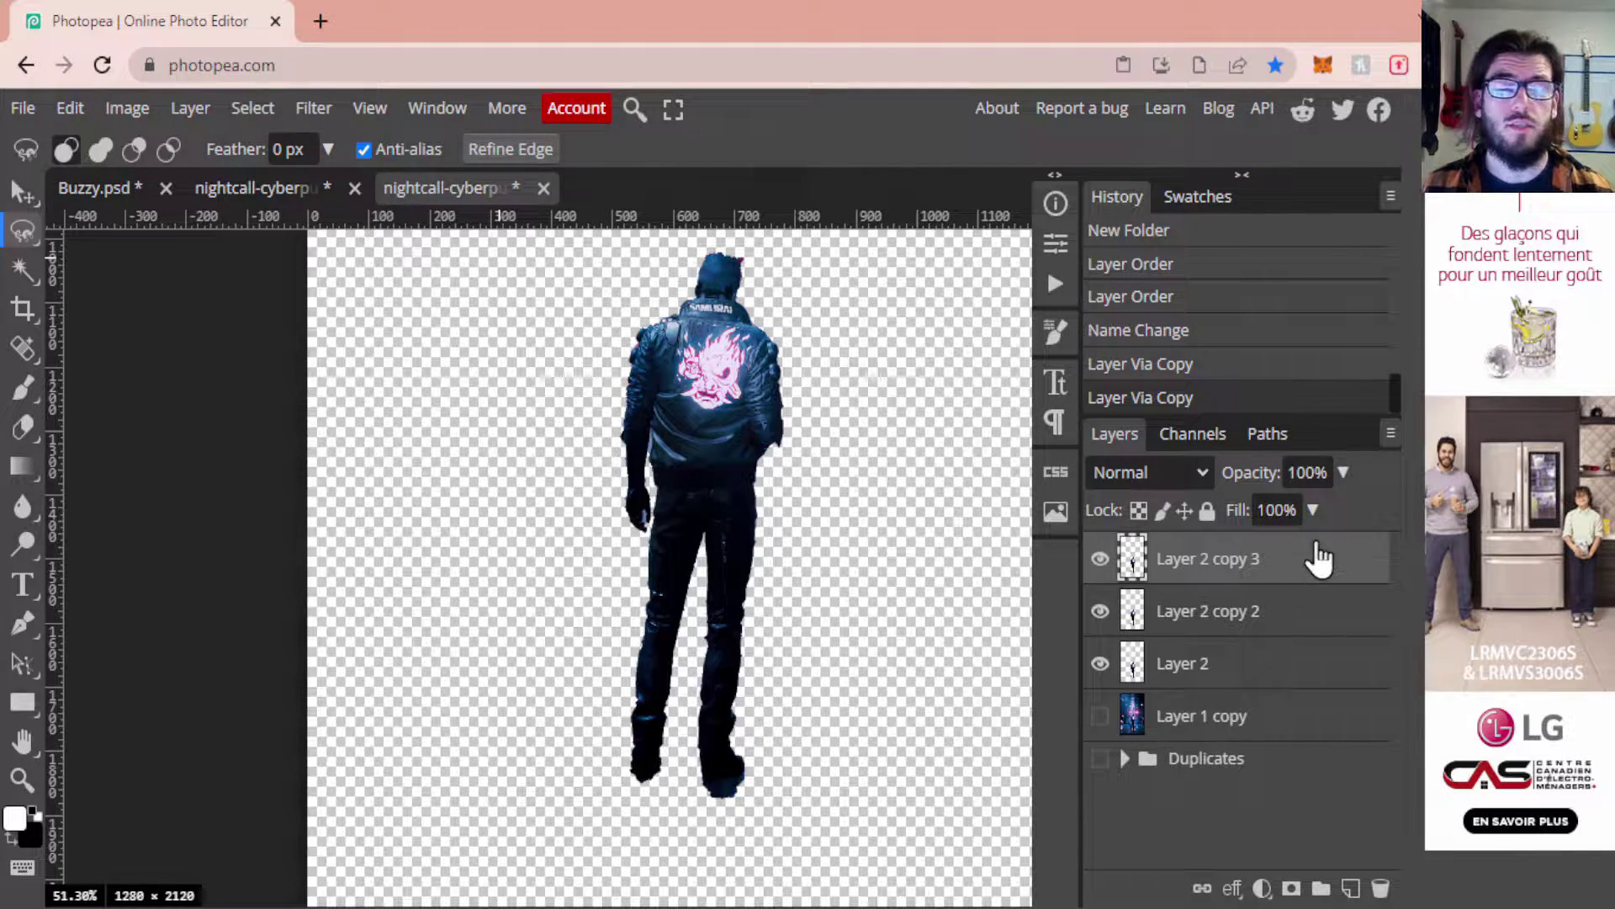
Turn off the R channel in the blending options of Layer 2 copy 3
{"action": "double_click", "coordinate": [1315, 572]}
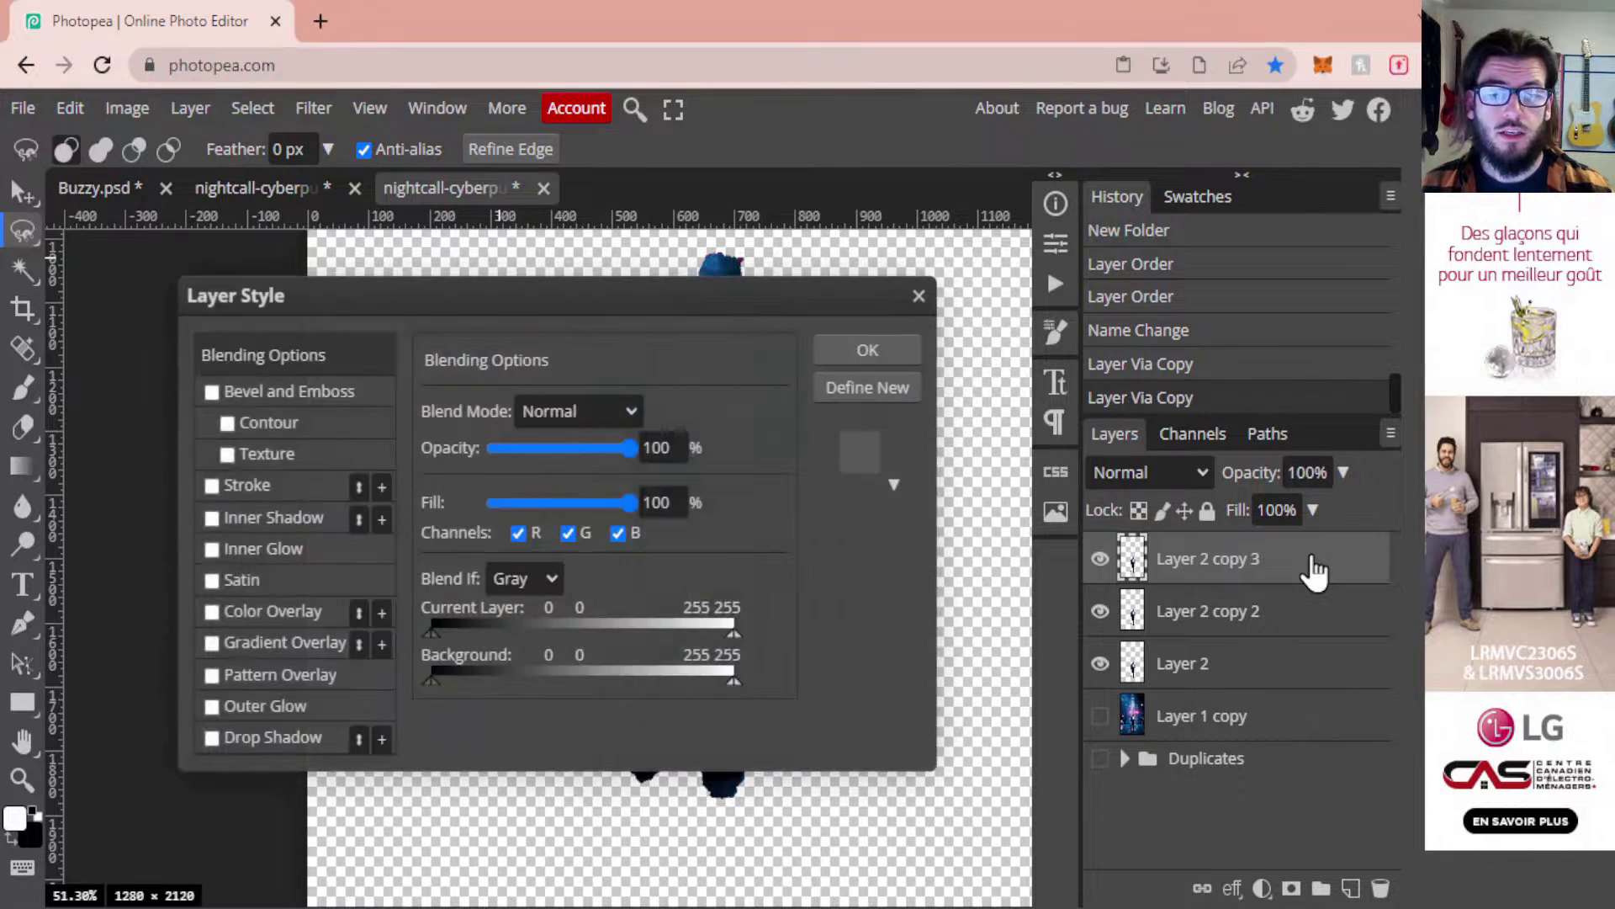
{"action": "left_click", "coordinate": [518, 534]}
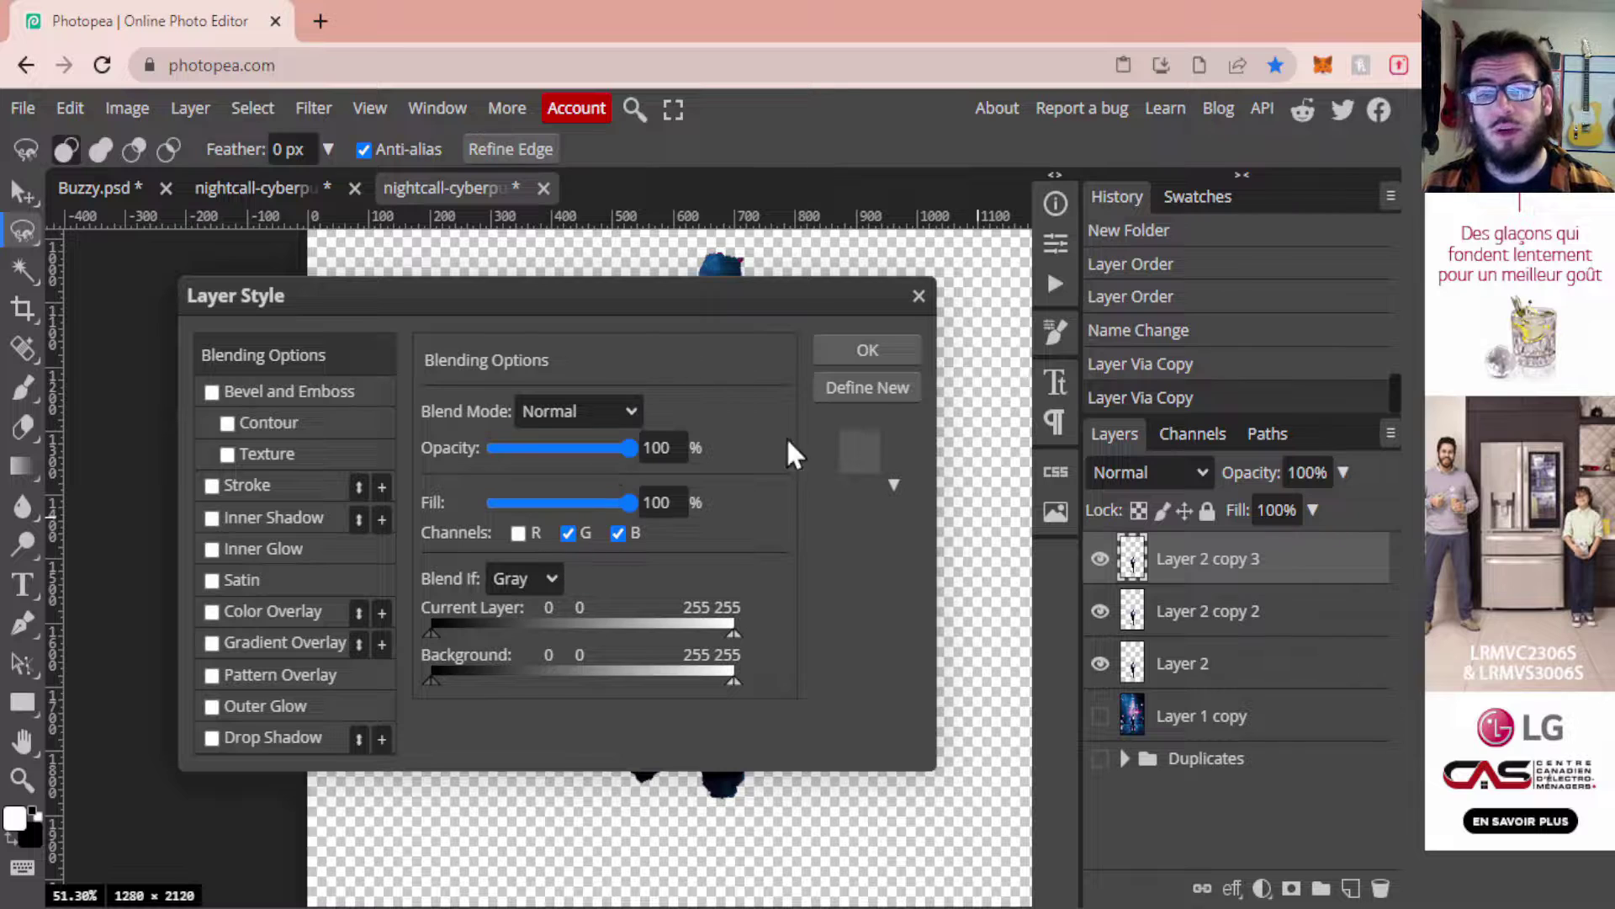
{"action": "left_click", "coordinate": [863, 351]}
Turn off the R channel in the blending options of Layer 2 copy 2
{"action": "left_click", "coordinate": [1317, 617]}
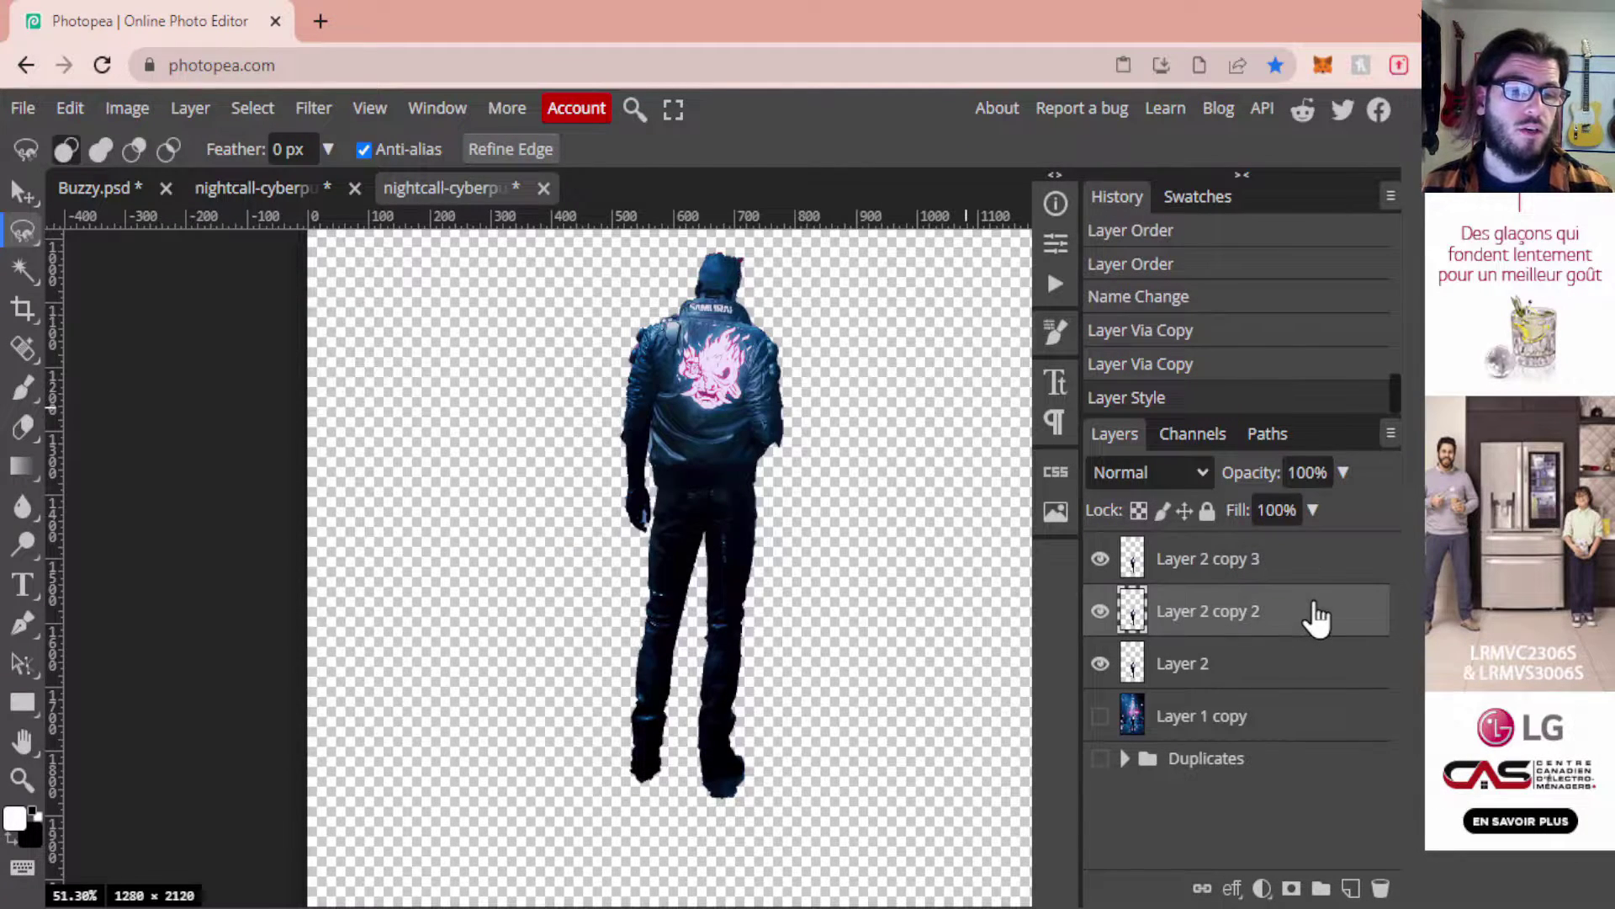
{"action": "double_click", "coordinate": [1316, 617]}
{"action": "left_click", "coordinate": [519, 532]}
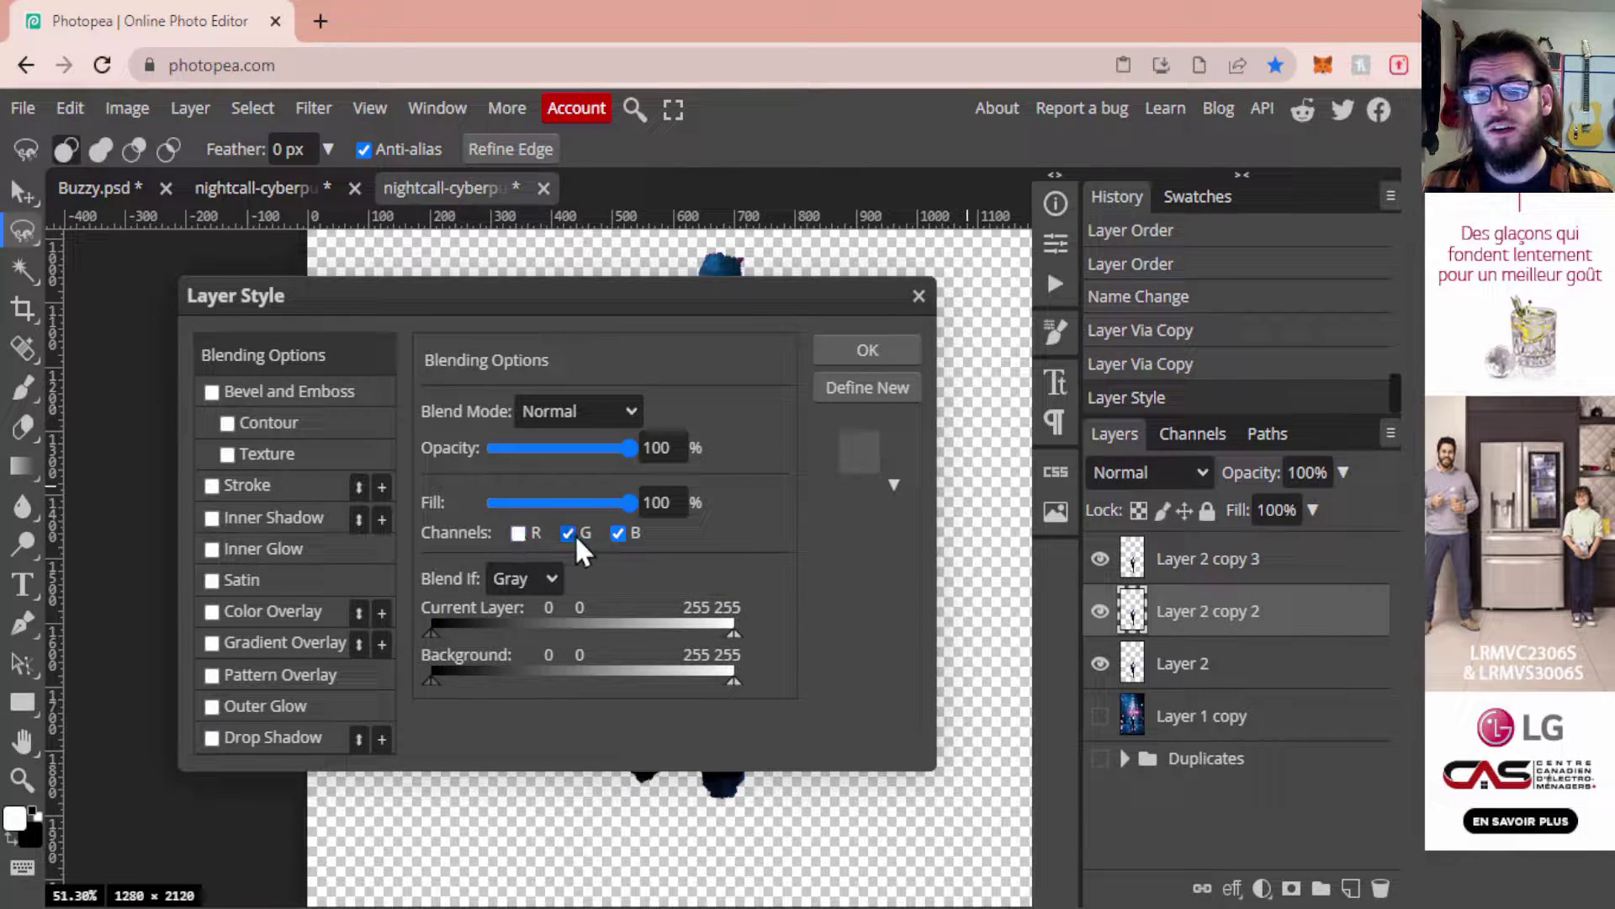
{"action": "left_click", "coordinate": [861, 347]}
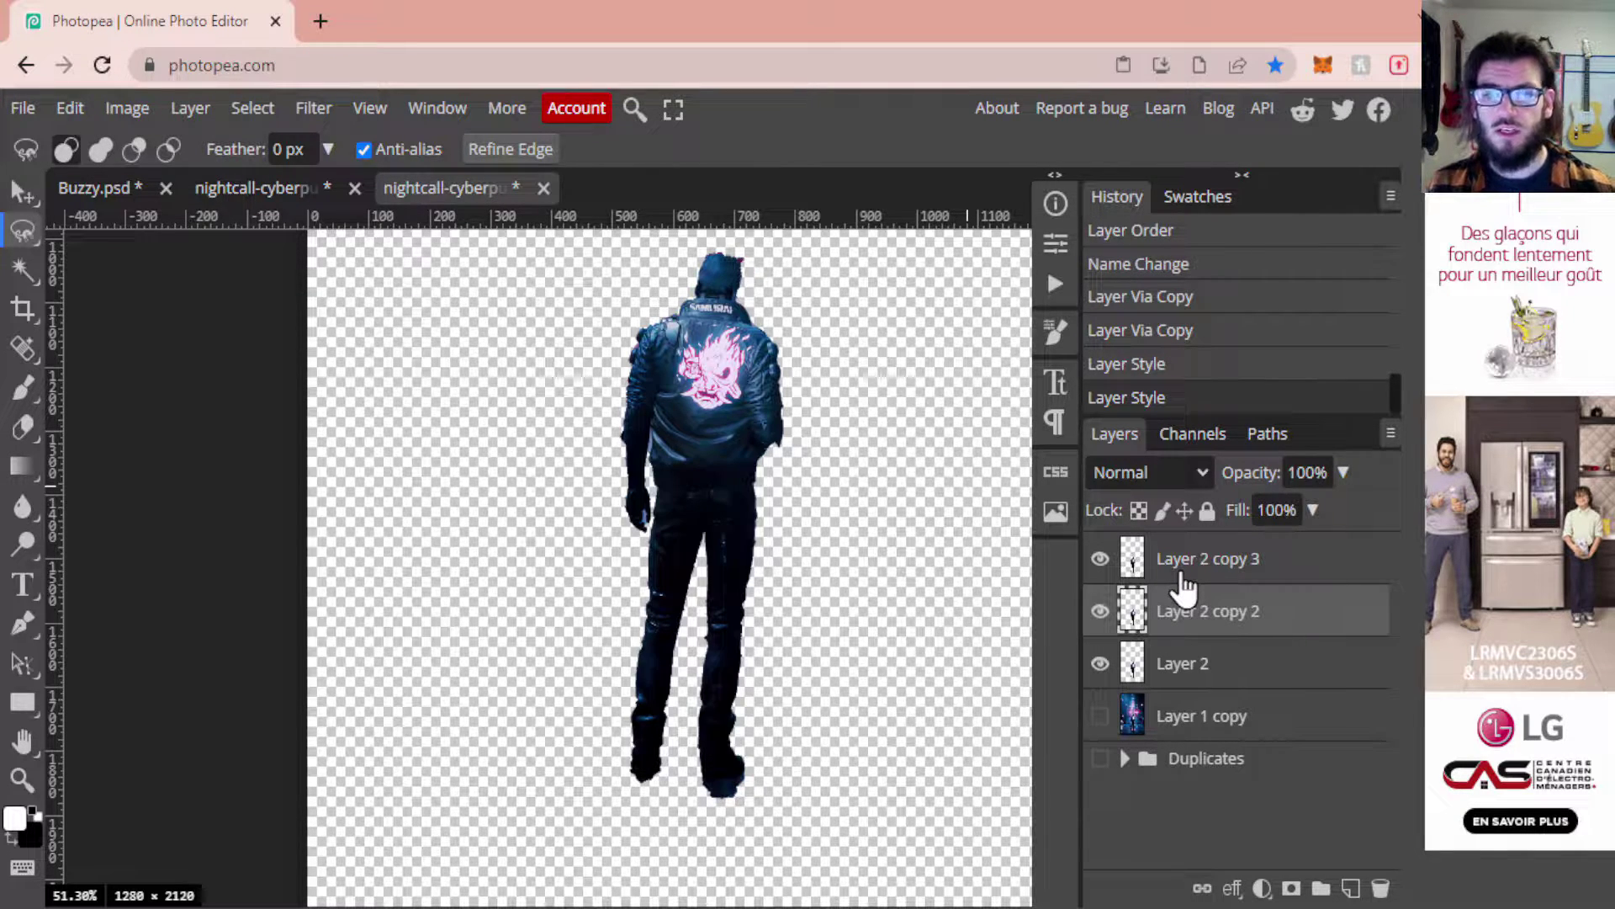
Rename Layer 2 copy 3 as R, Layer 2 copy 2 as RG and Layer 2 as BW
{"action": "key", "text": "v"}
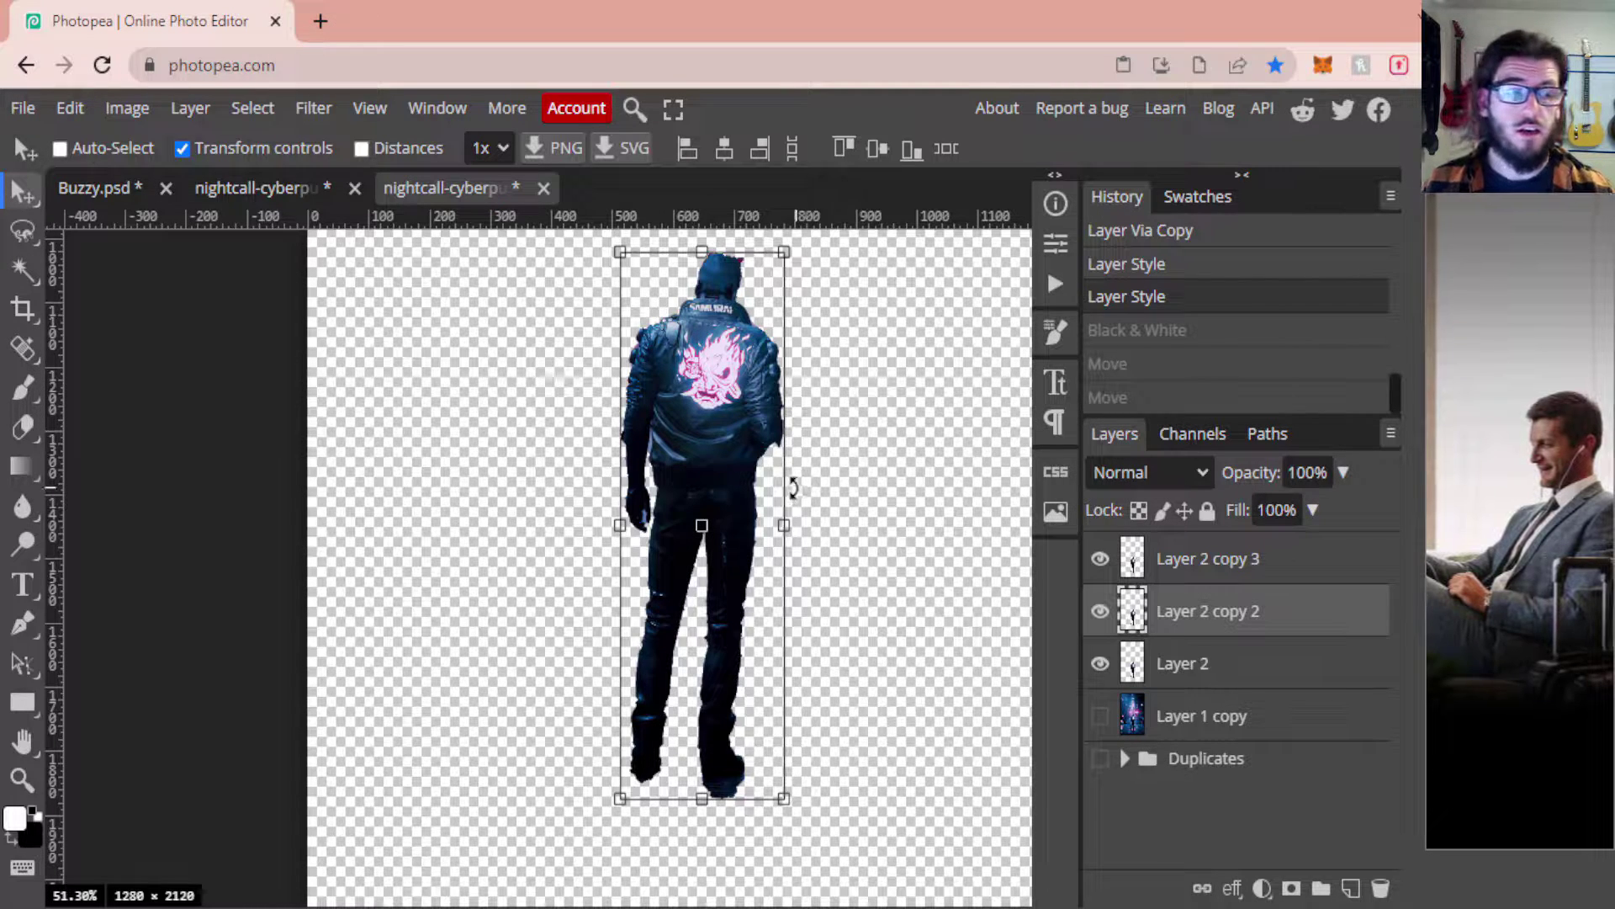
{"action": "double_click", "coordinate": [1257, 555]}
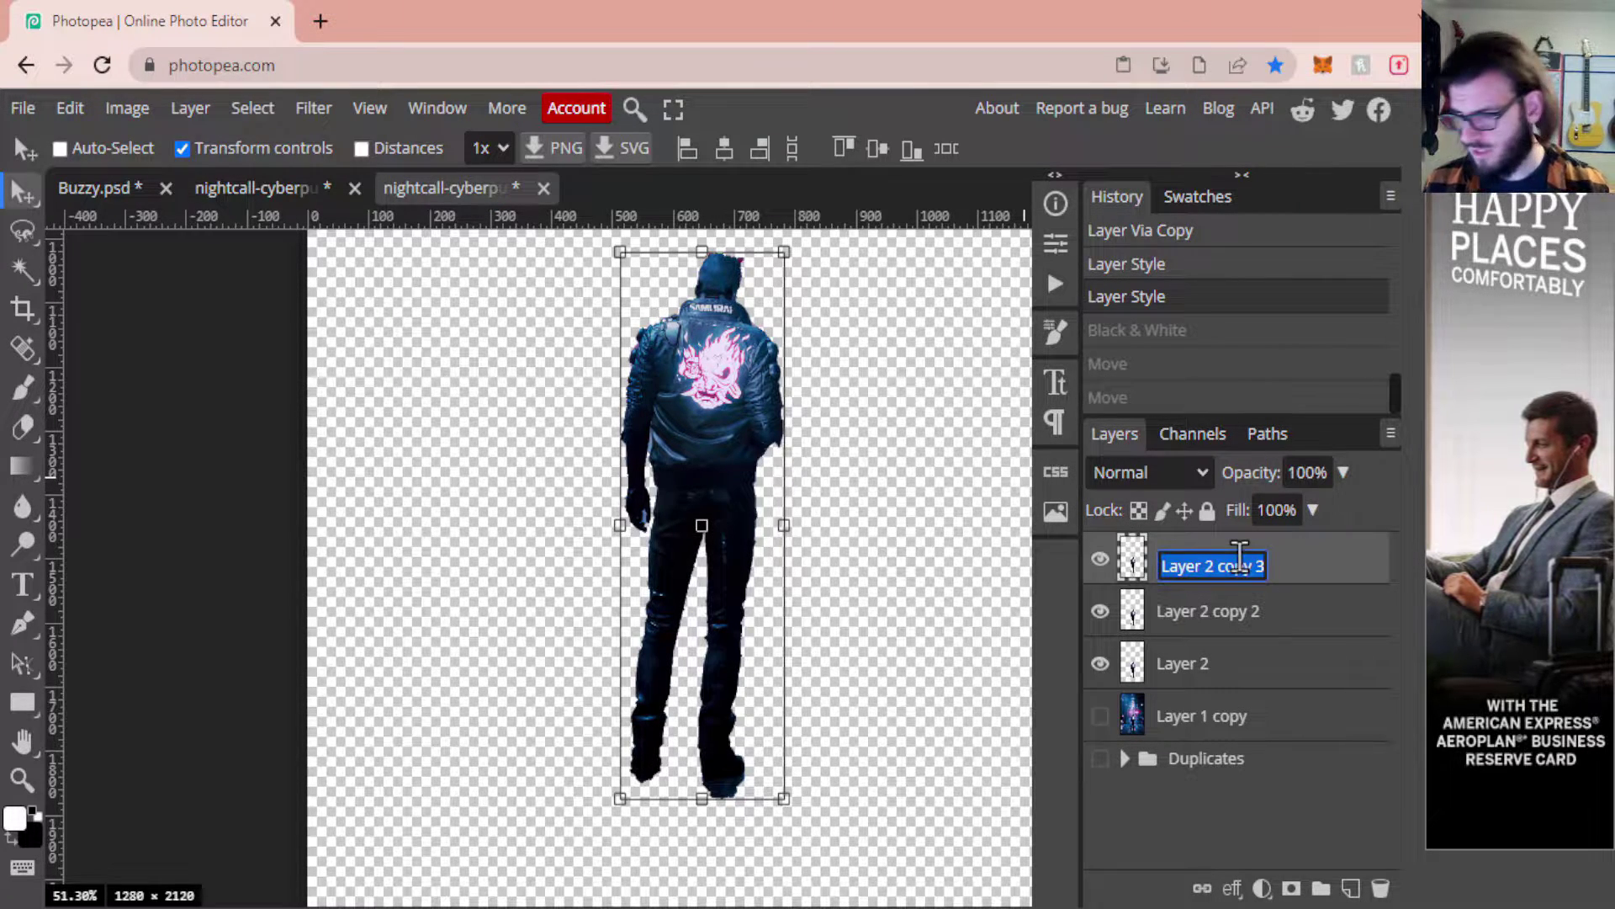
{"action": "type", "text": "R"}
{"action": "left_click", "coordinate": [1230, 622]}
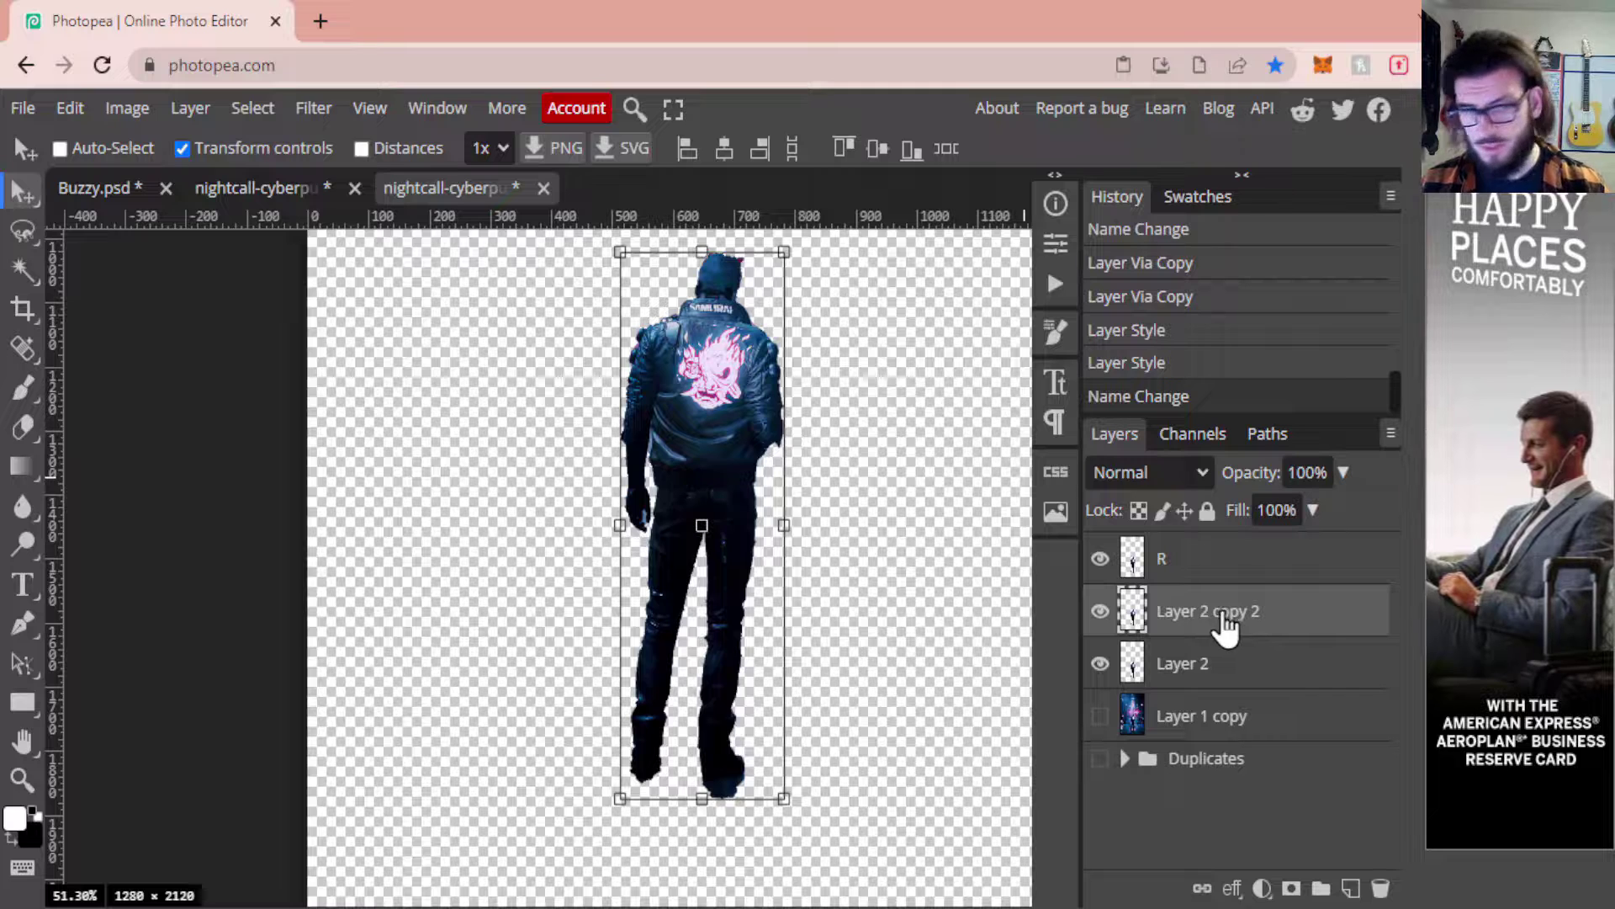
{"action": "double_click", "coordinate": [1226, 622]}
{"action": "type", "text": "RG"}
{"action": "key", "text": "Return"}
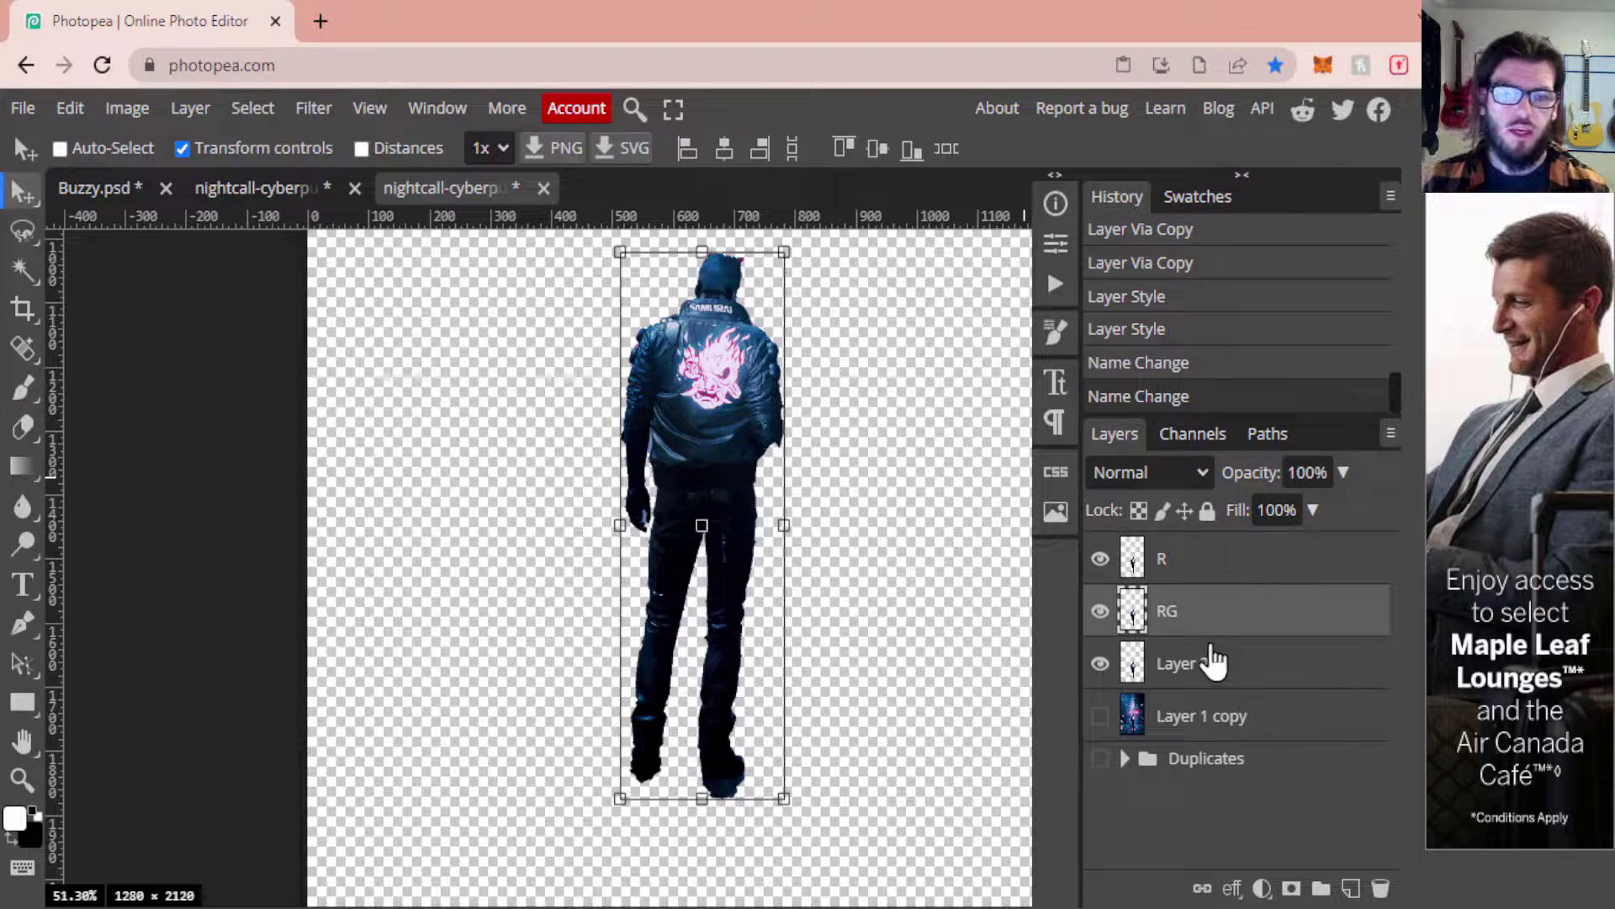
{"action": "double_click", "coordinate": [1175, 666]}
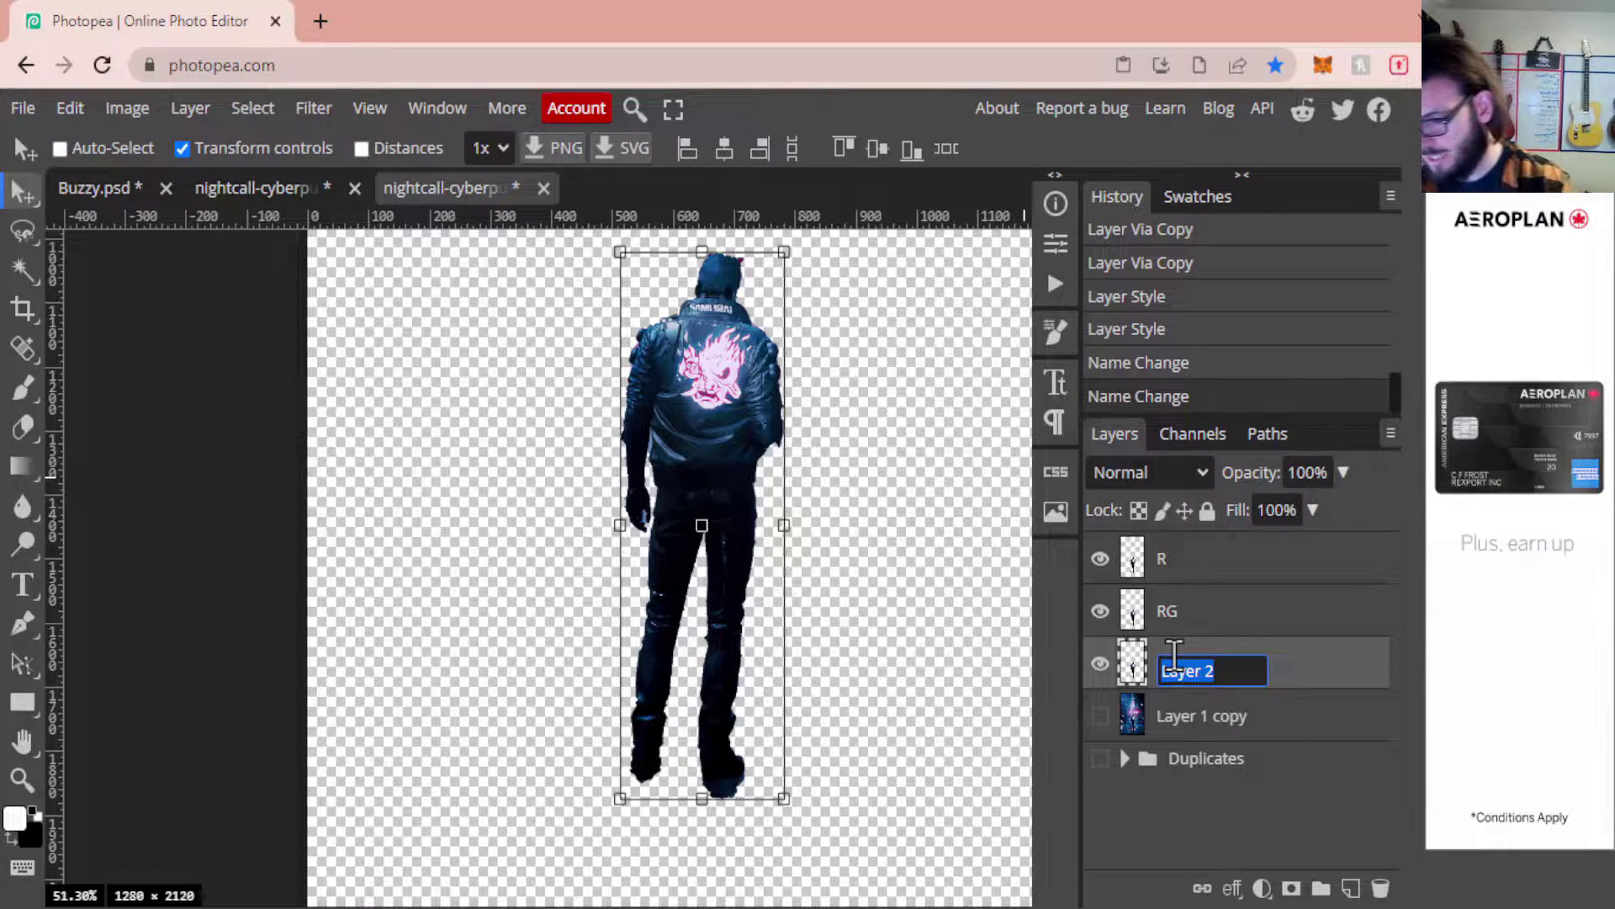
{"action": "type", "text": "BW"}
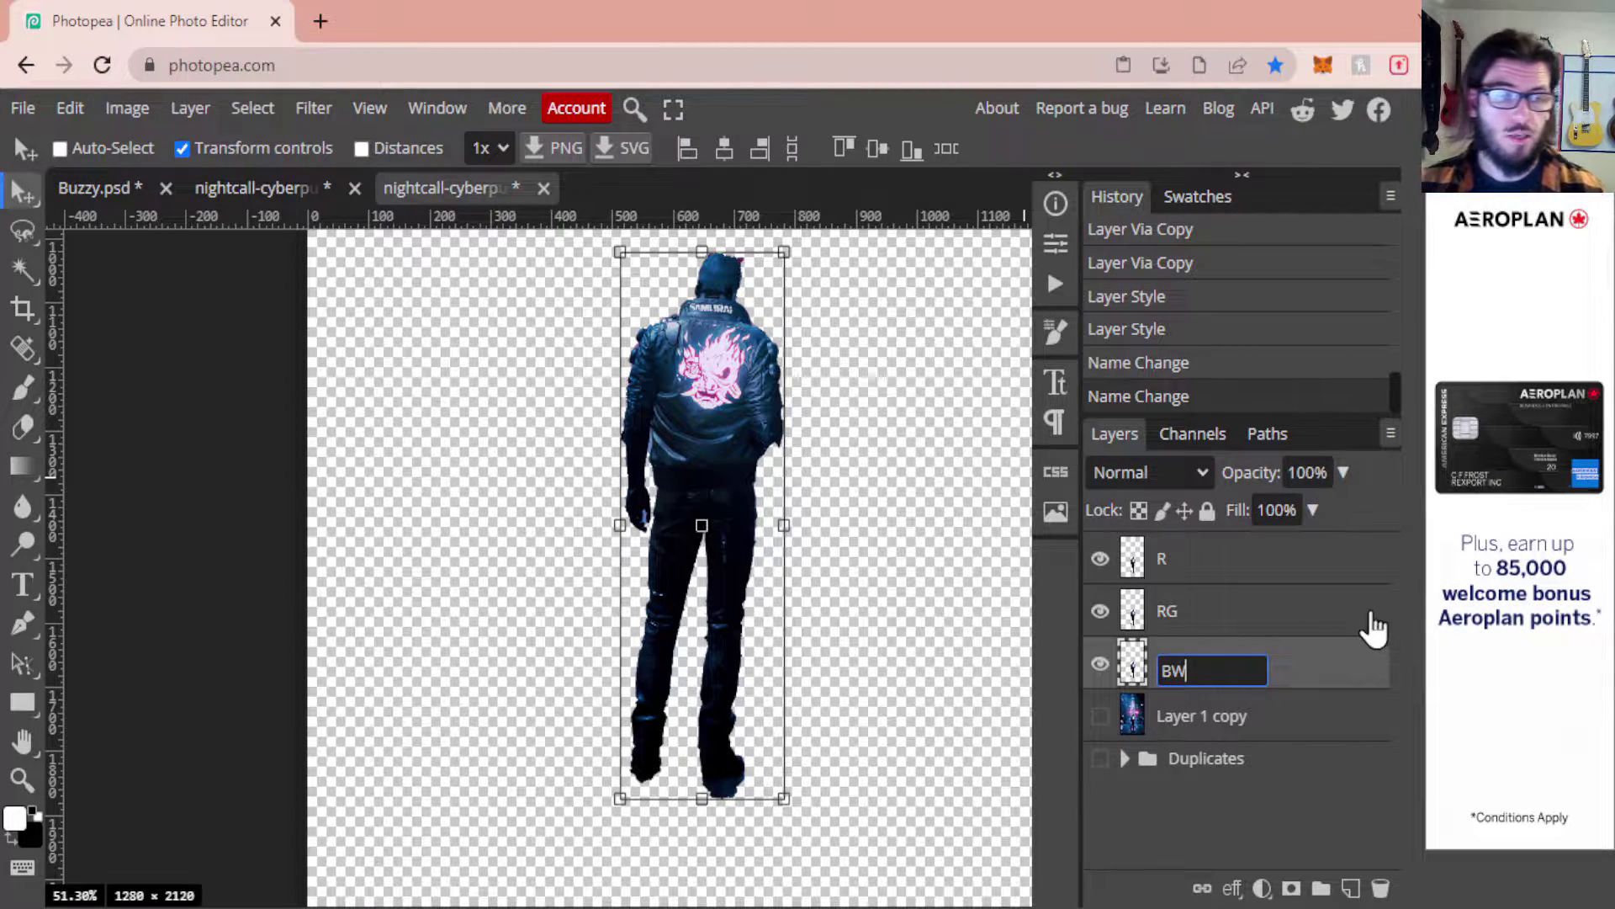
{"action": "key", "text": "Return"}
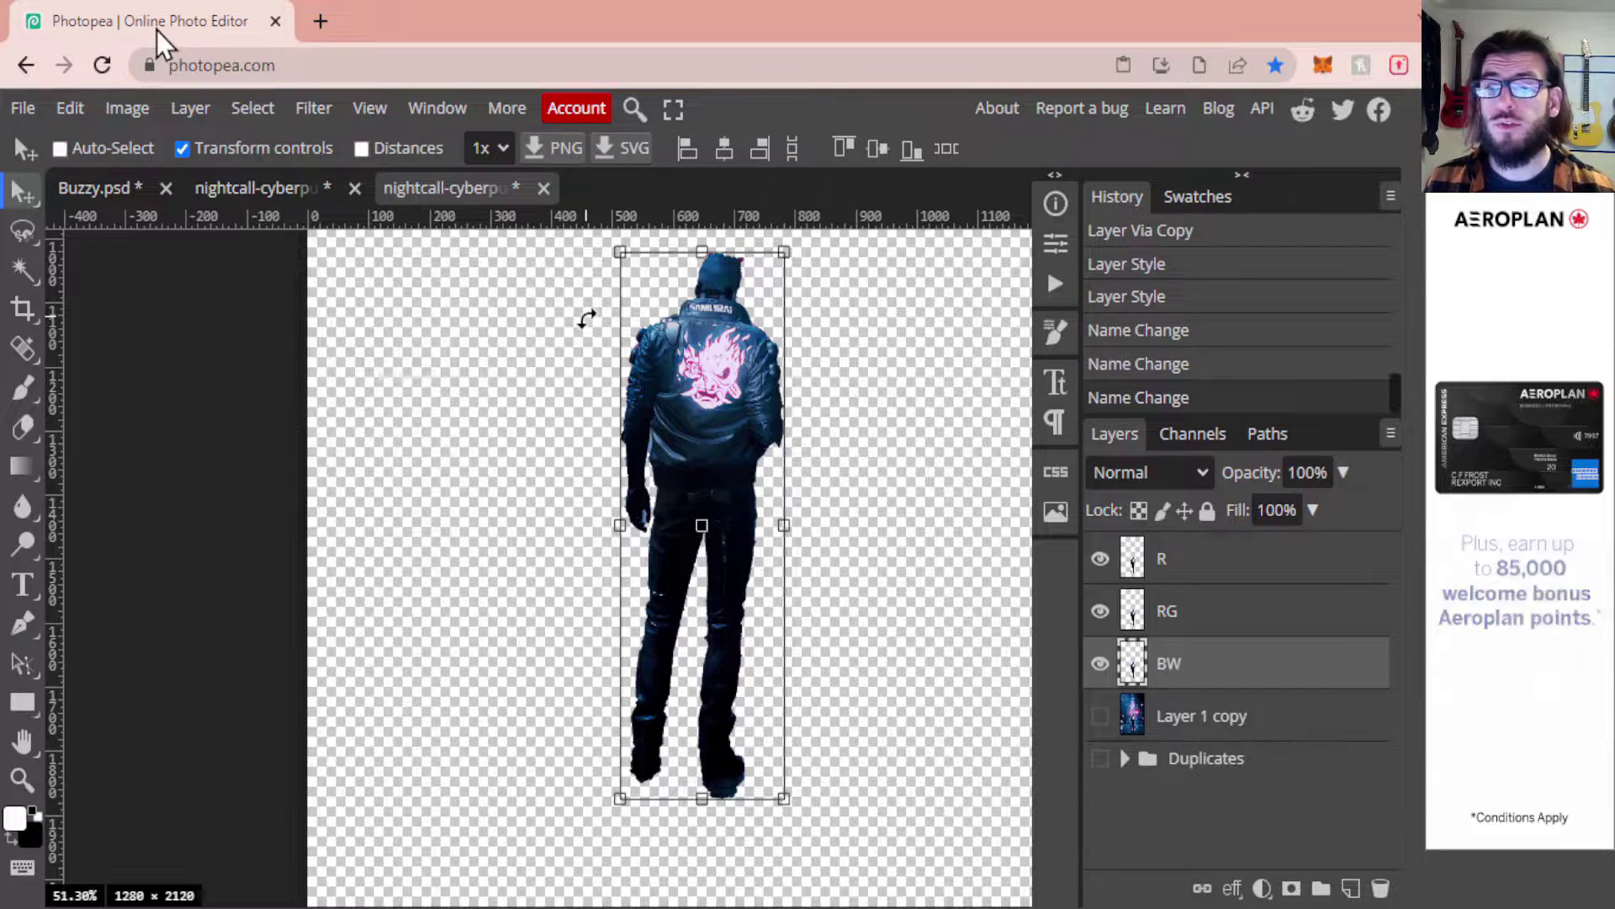
Desaturate the BW layer
{"action": "left_click", "coordinate": [128, 112]}
{"action": "mouse_move", "coordinate": [202, 195]}
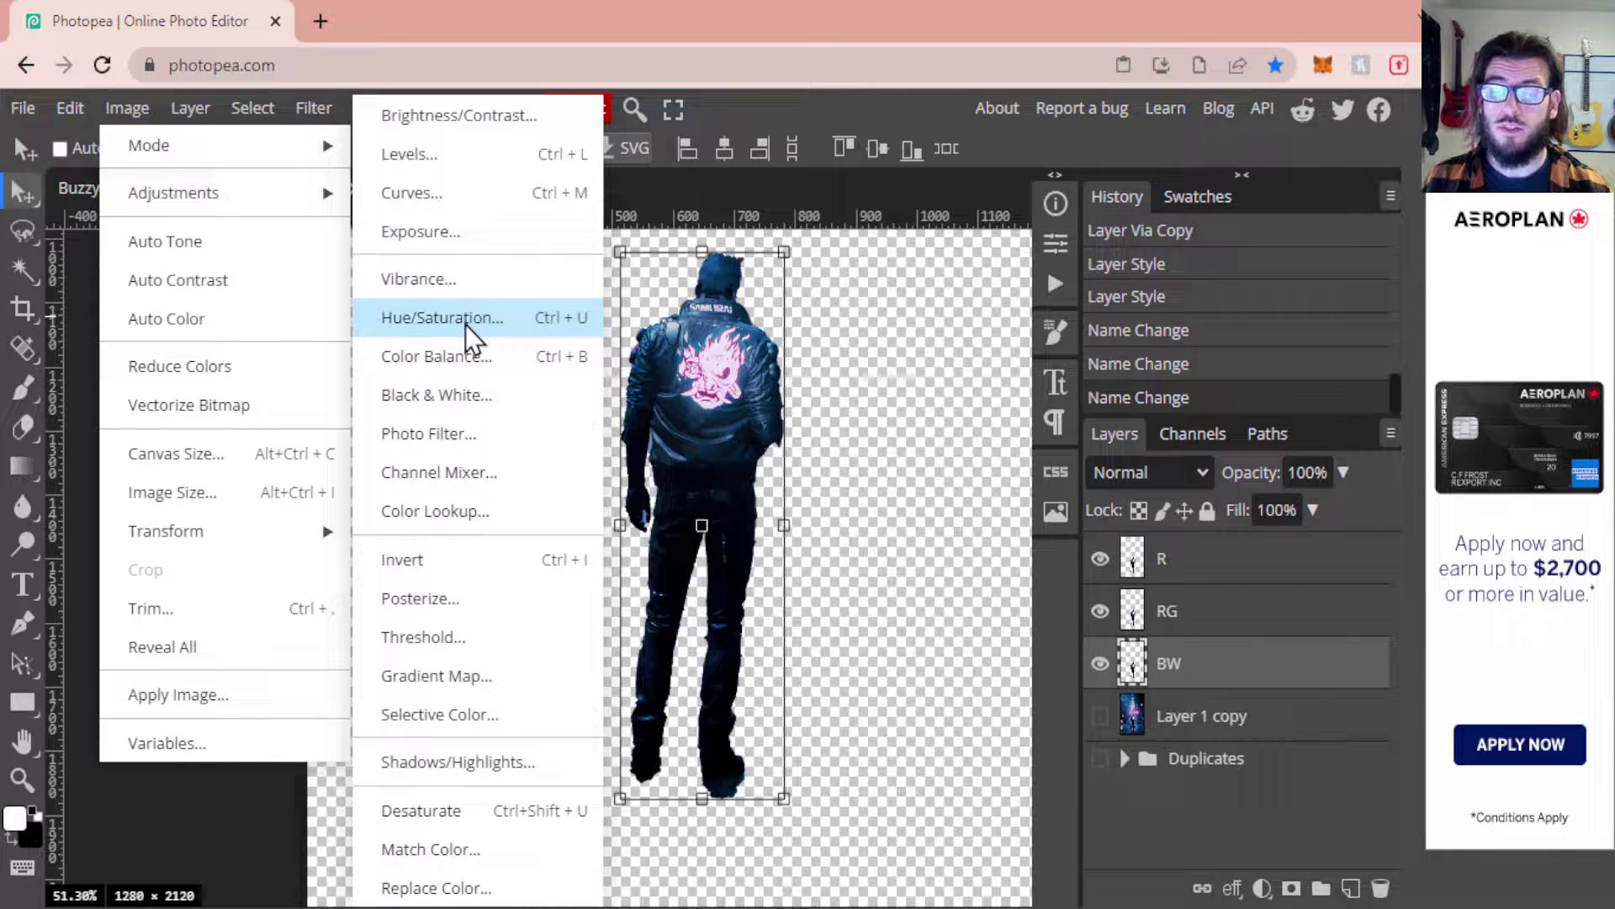
{"action": "left_click", "coordinate": [528, 810]}
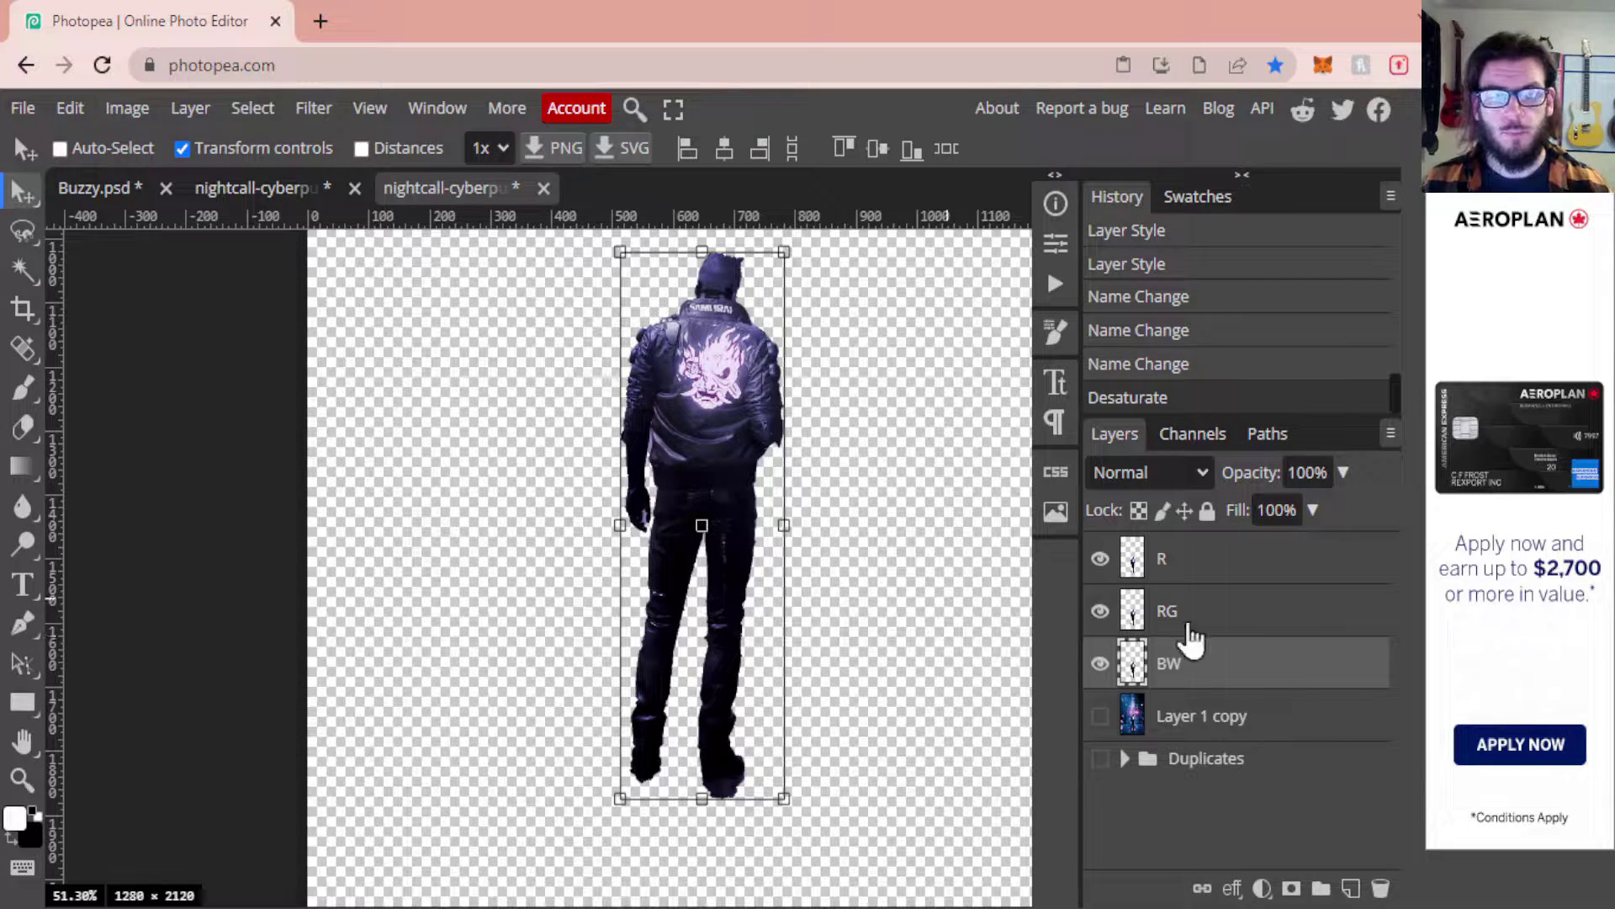
Show Layer 1 copy behind the cut-outs and nudge the R layer about 10 px to the left
{"action": "left_click", "coordinate": [1201, 565]}
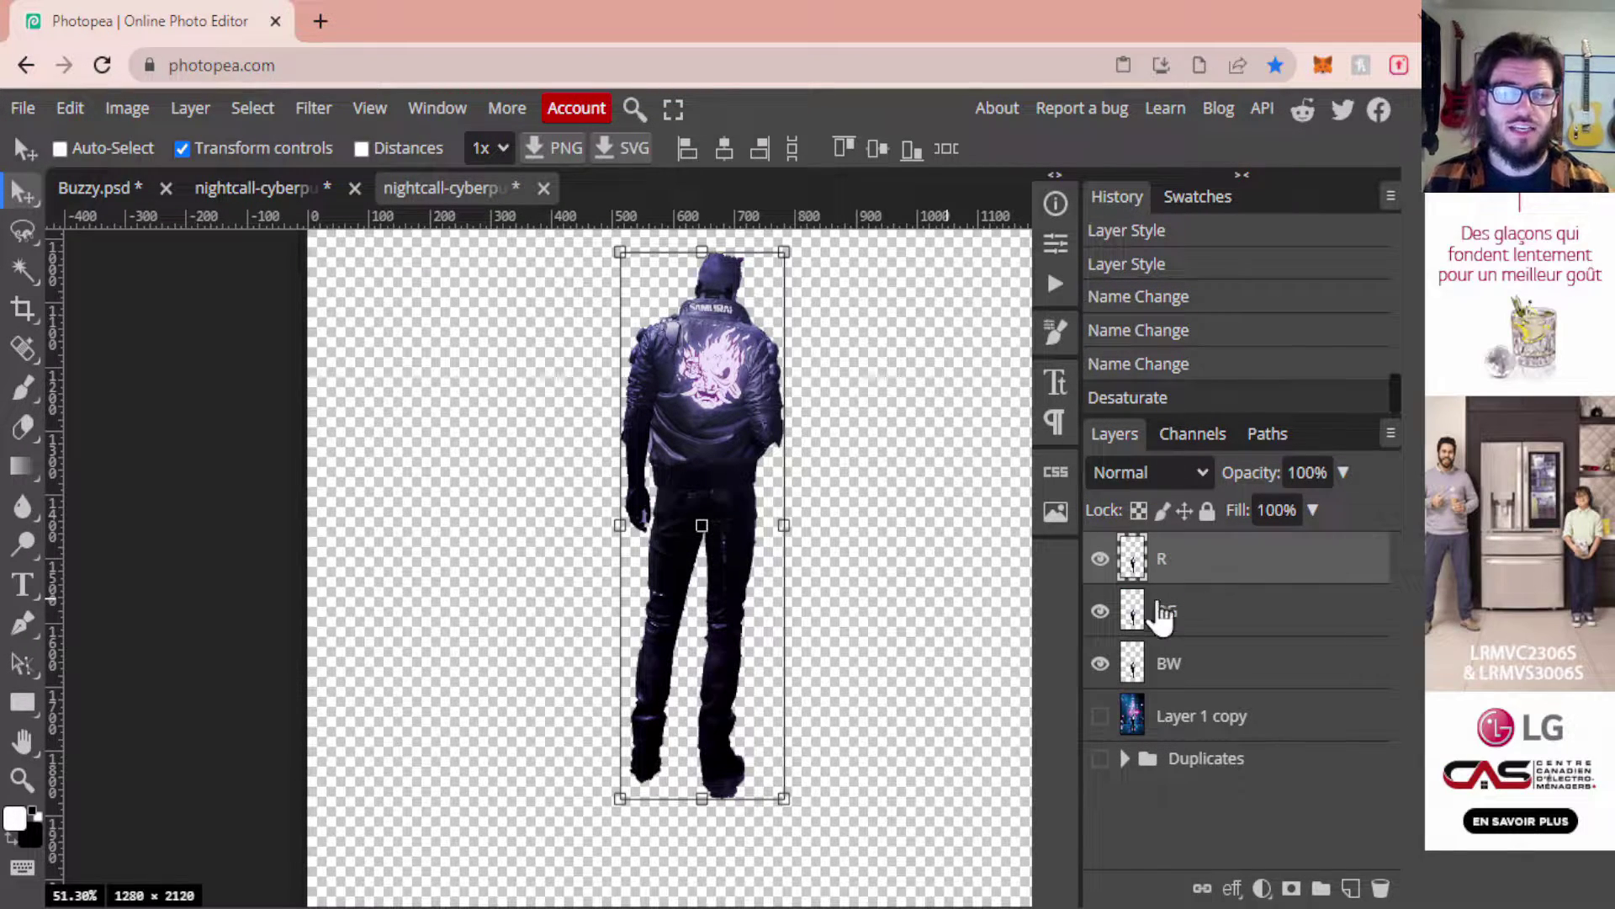
{"action": "left_click", "coordinate": [1100, 716]}
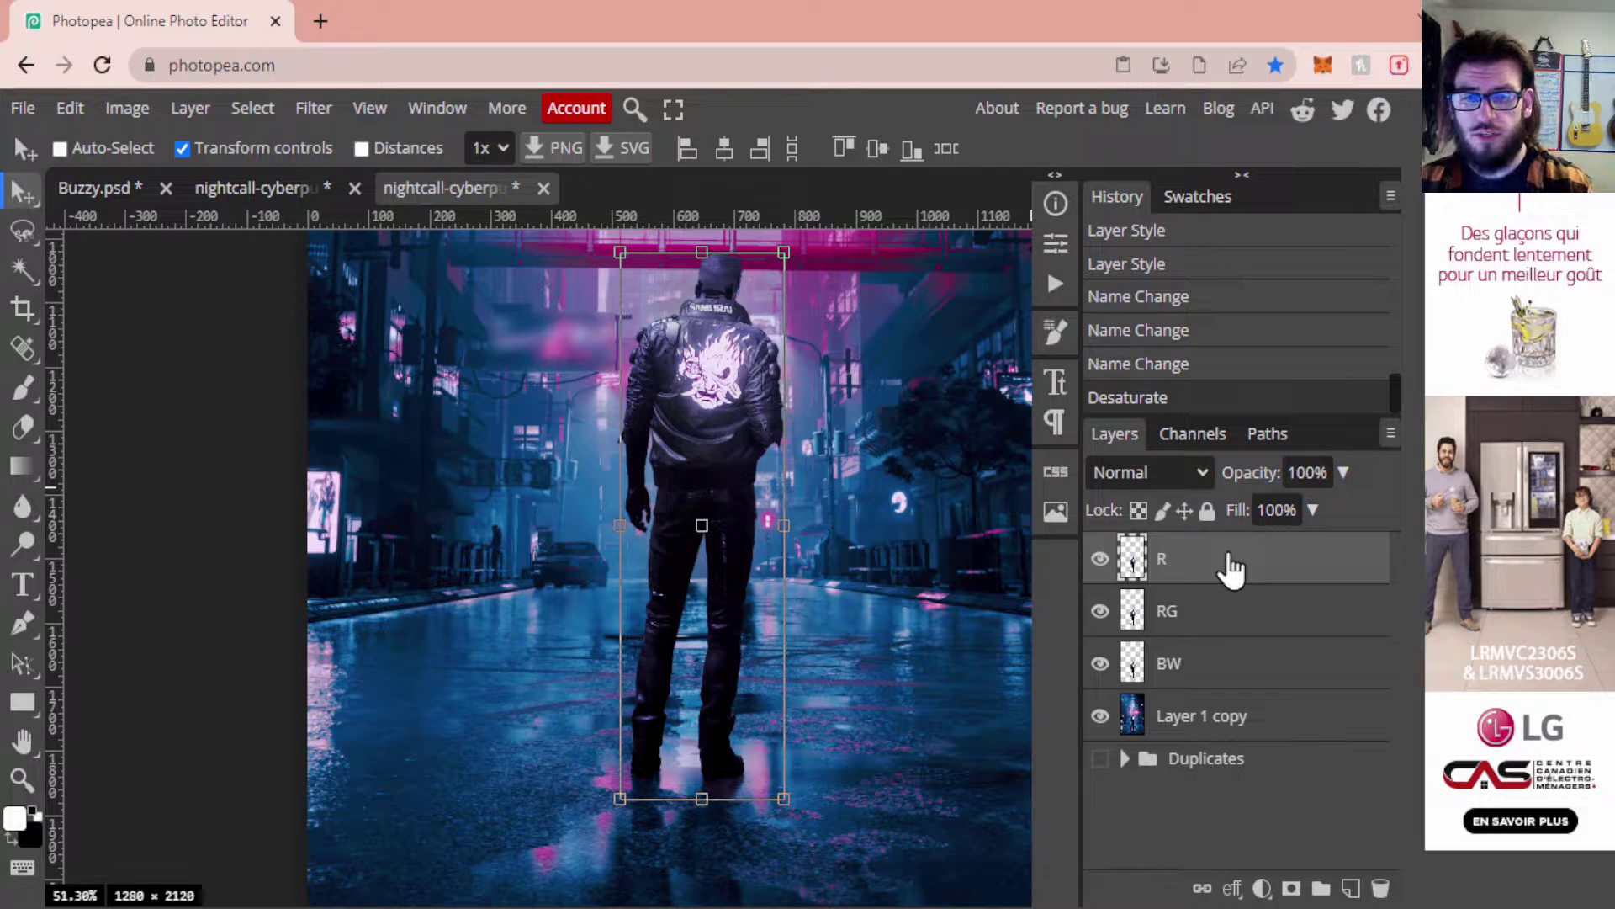
{"action": "key", "text": "shift+Left"}
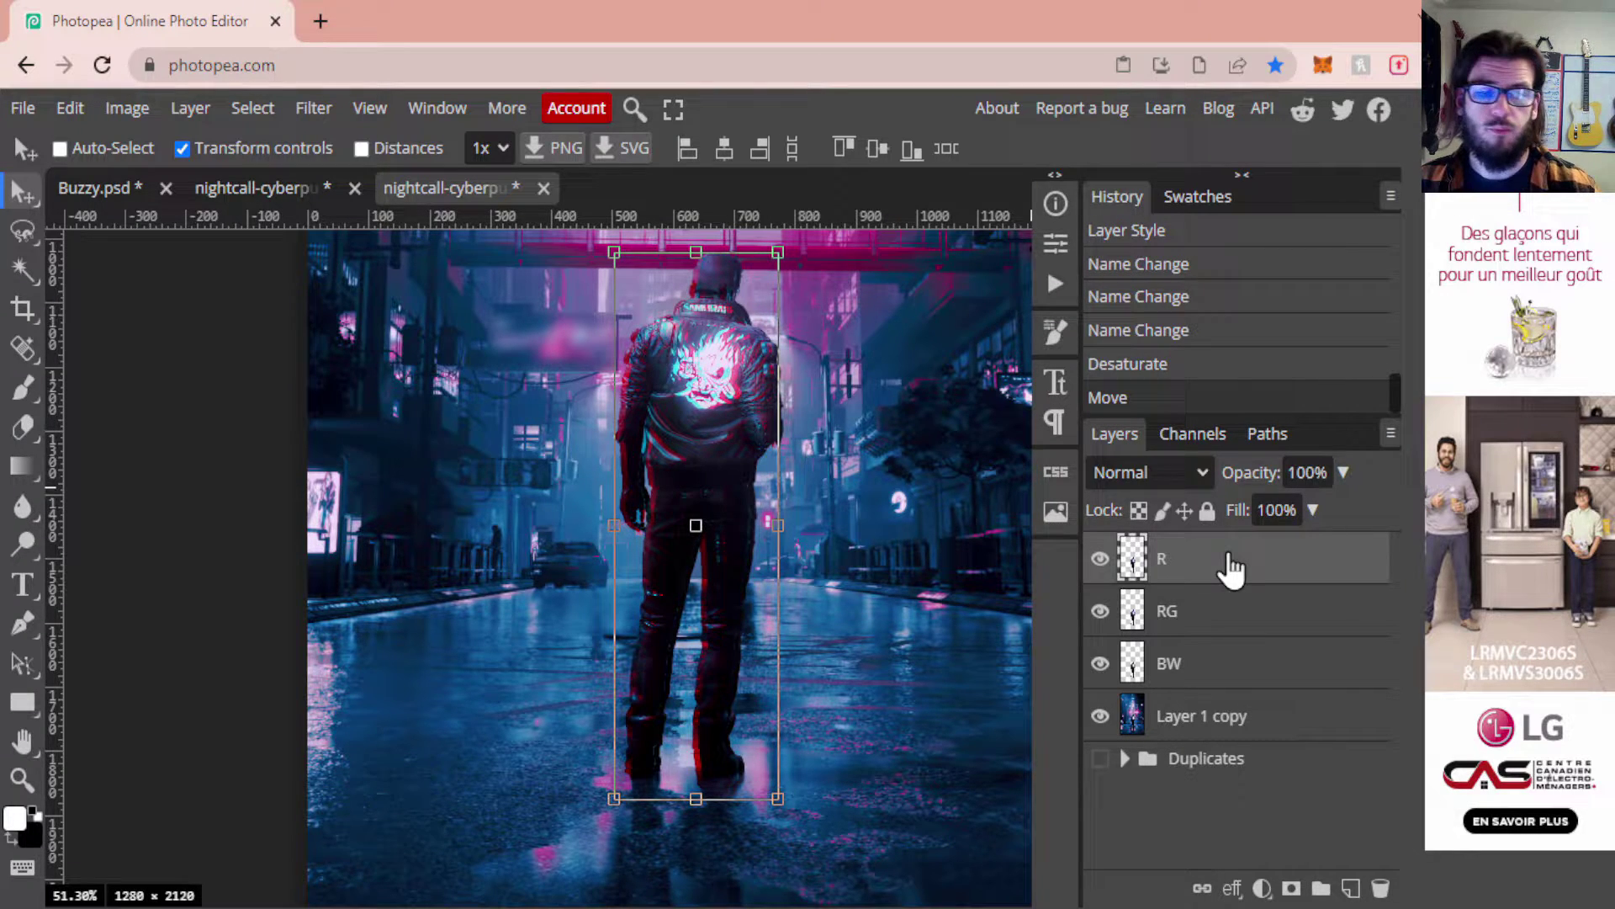
Nudge the RG layer 10 px to the right to offset its colours from the R layer
{"action": "left_click", "coordinate": [1201, 612]}
{"action": "key", "text": "shift+Right"}
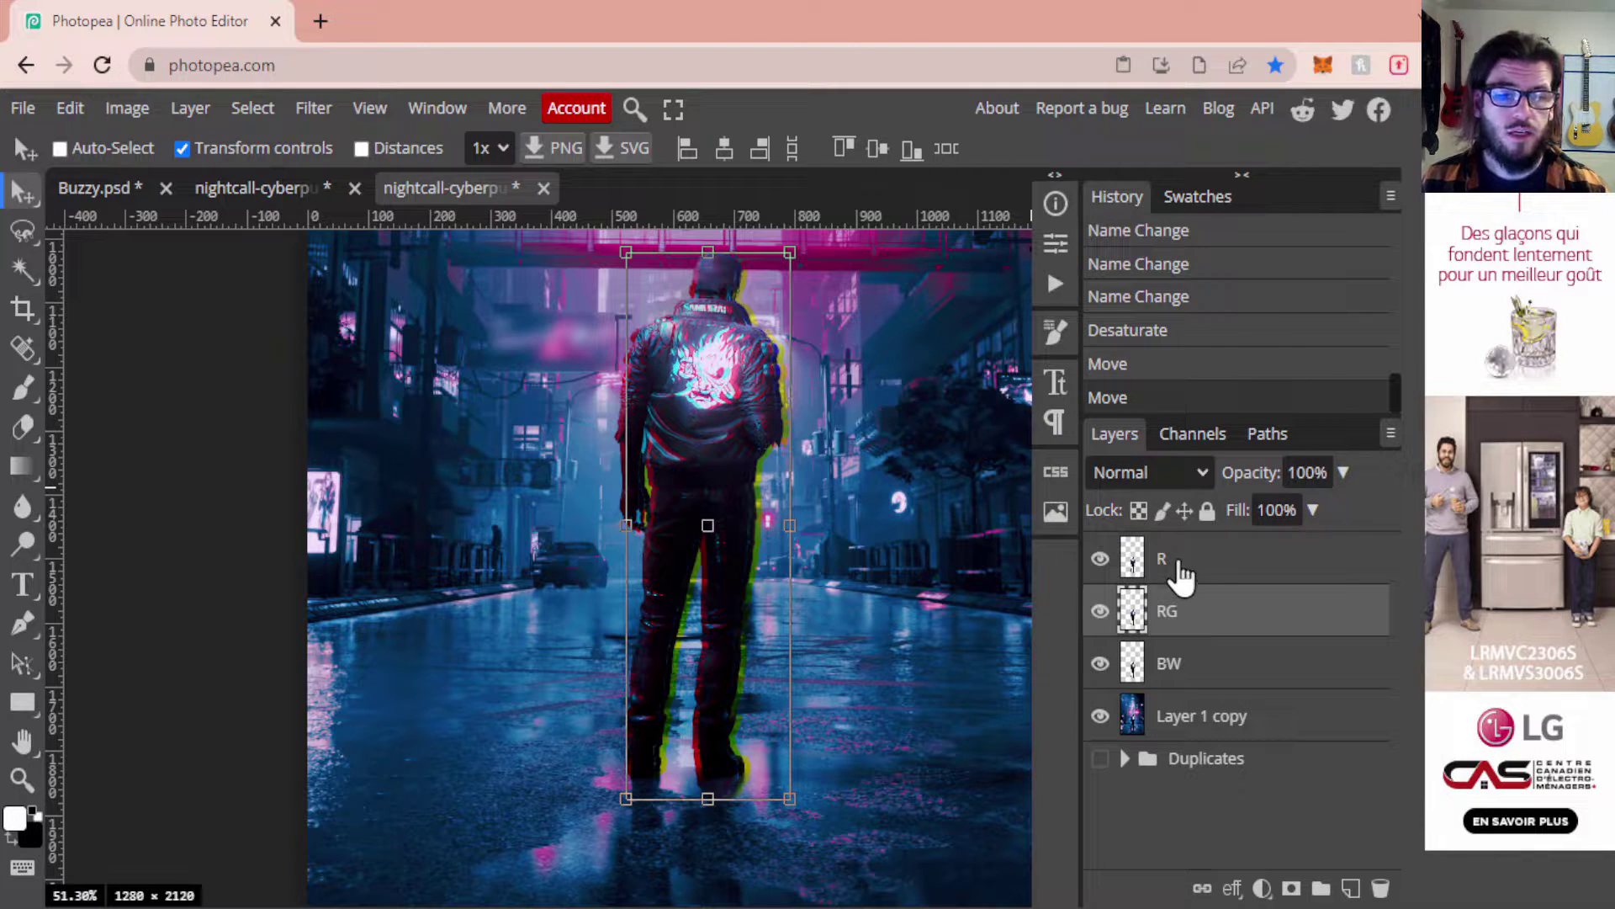
{"action": "left_click", "coordinate": [1179, 569]}
{"action": "key", "text": "shift+Left"}
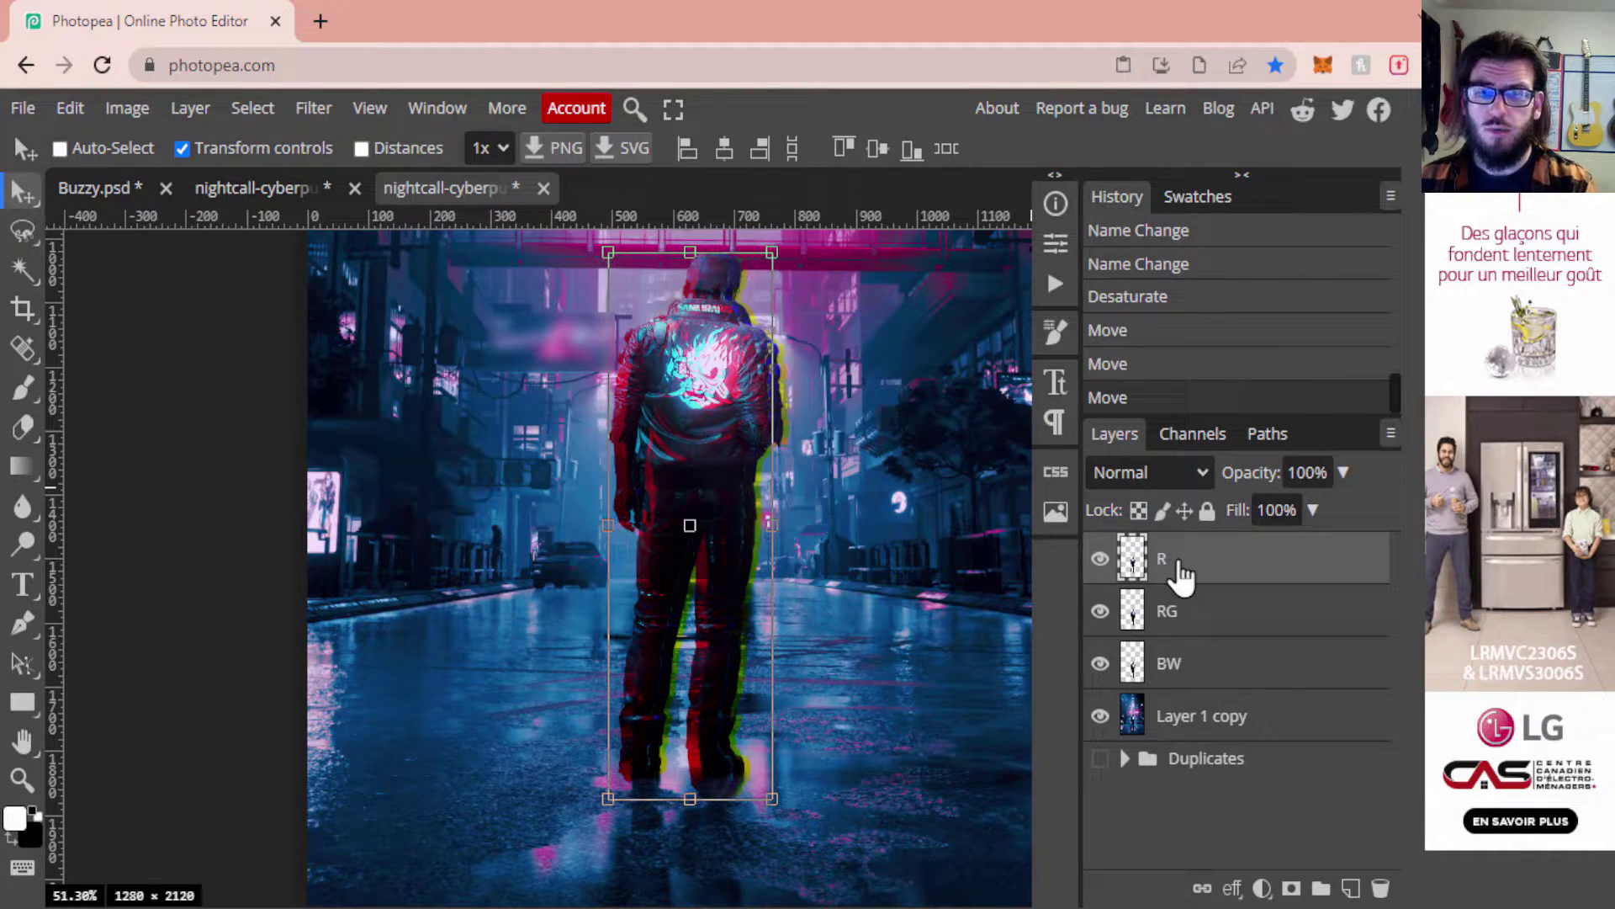
{"action": "key", "text": "ctrl+z"}
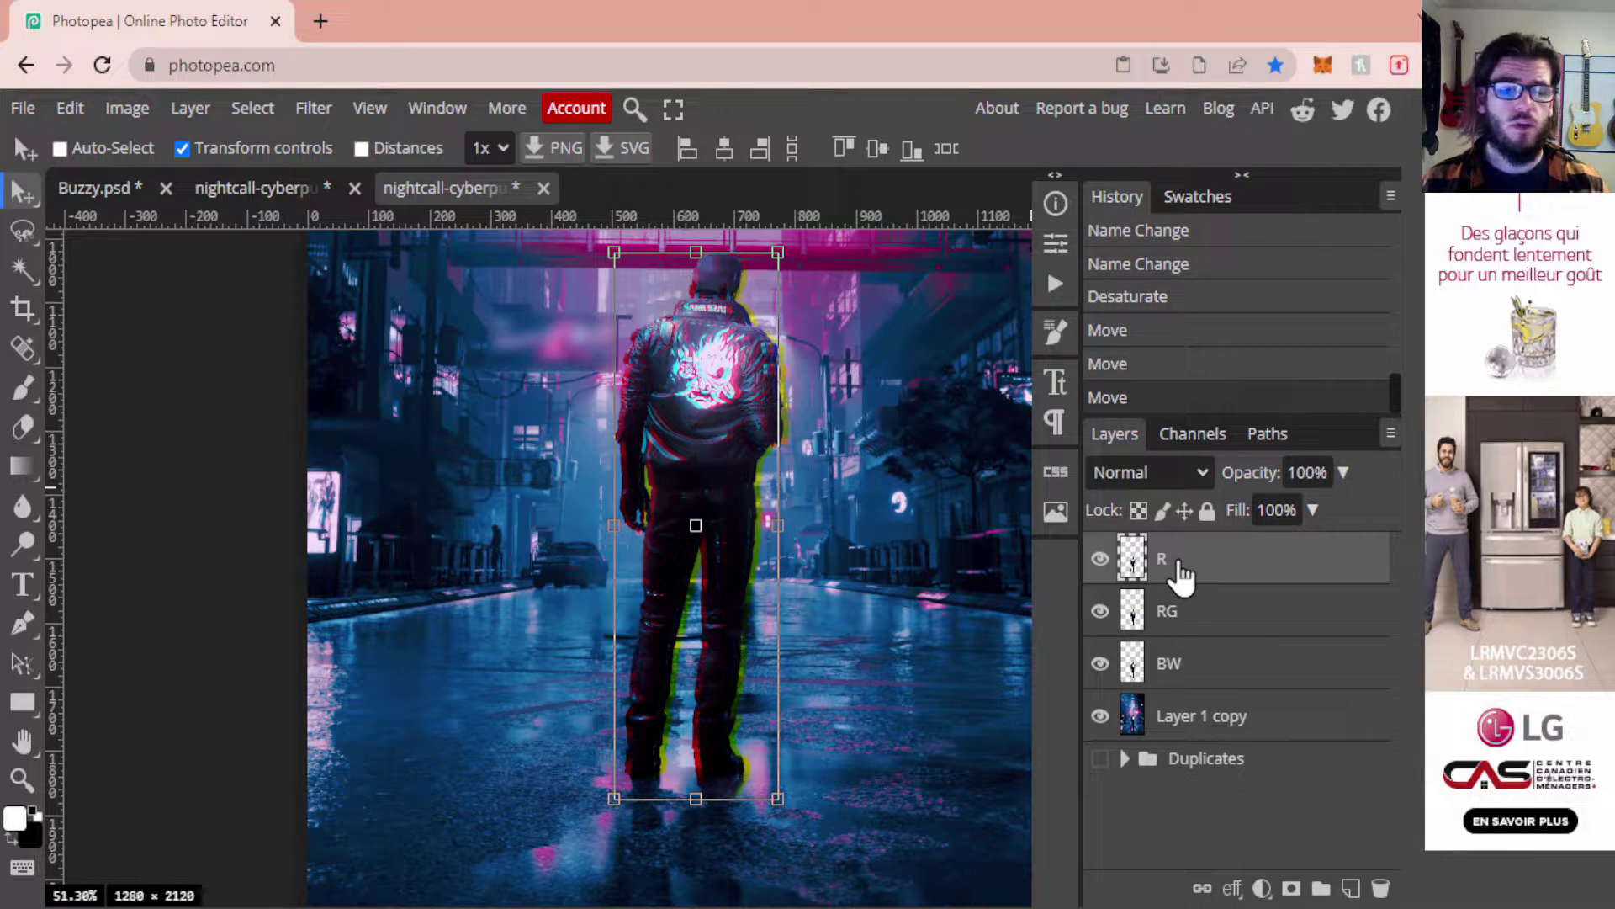
Group the R, RG, BW and Layer 1 copy layers in a new folder and collapse it
{"action": "left_click", "coordinate": [1321, 889]}
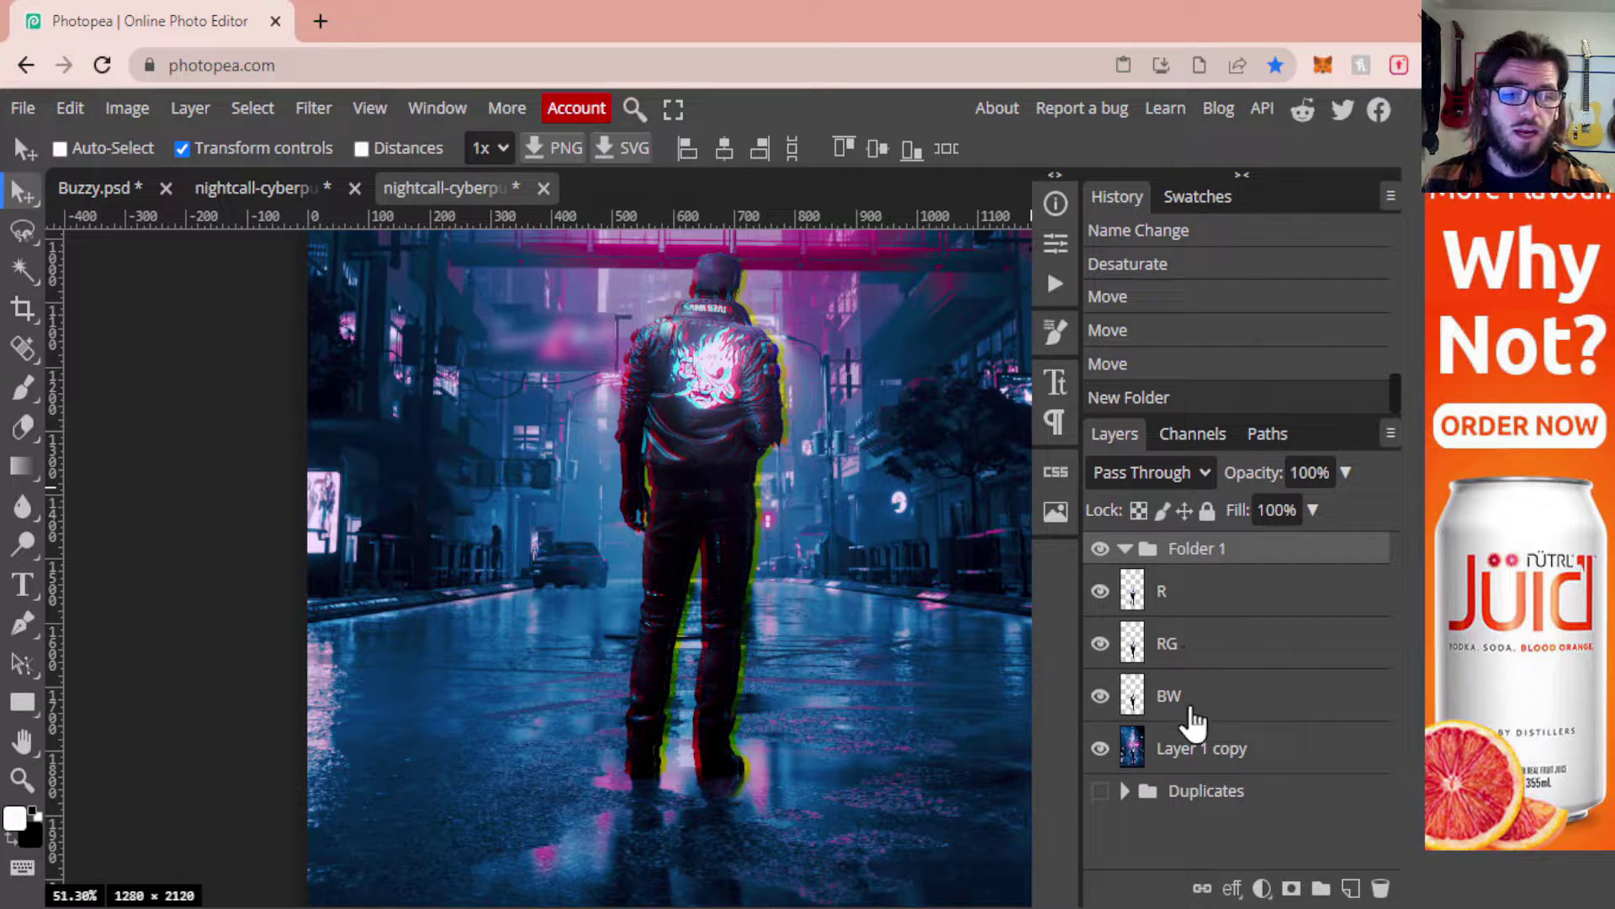
{"action": "left_click", "coordinate": [1199, 751]}
{"action": "left_click", "coordinate": [1188, 608], "text": "shift"}
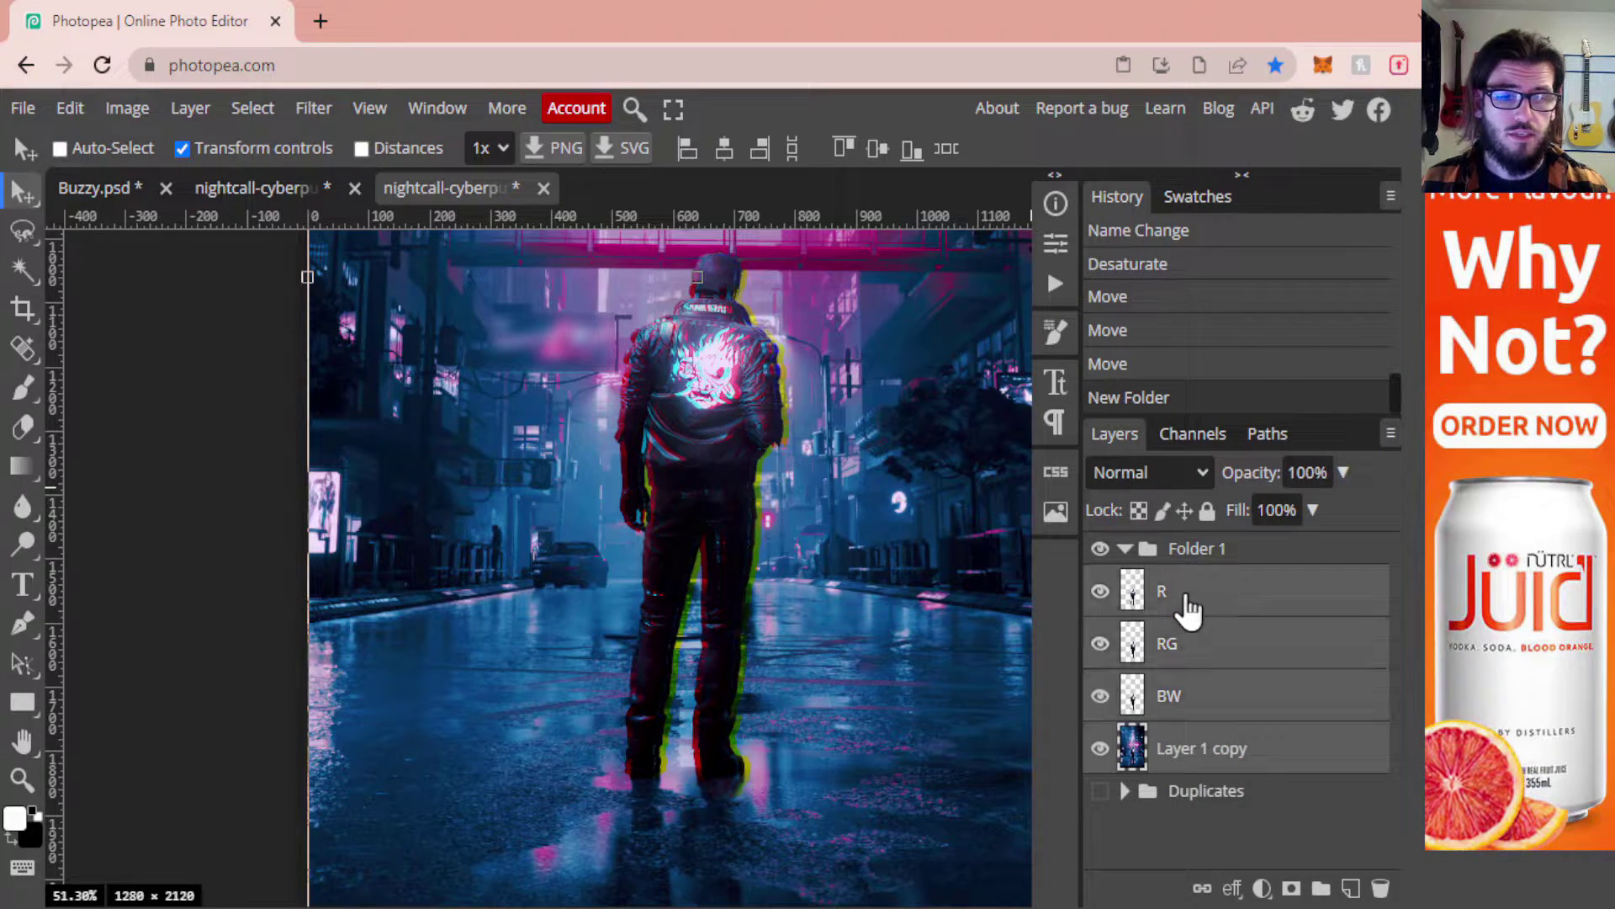
{"action": "left_click_drag", "start_coordinate": [1188, 607], "coordinate": [1198, 548]}
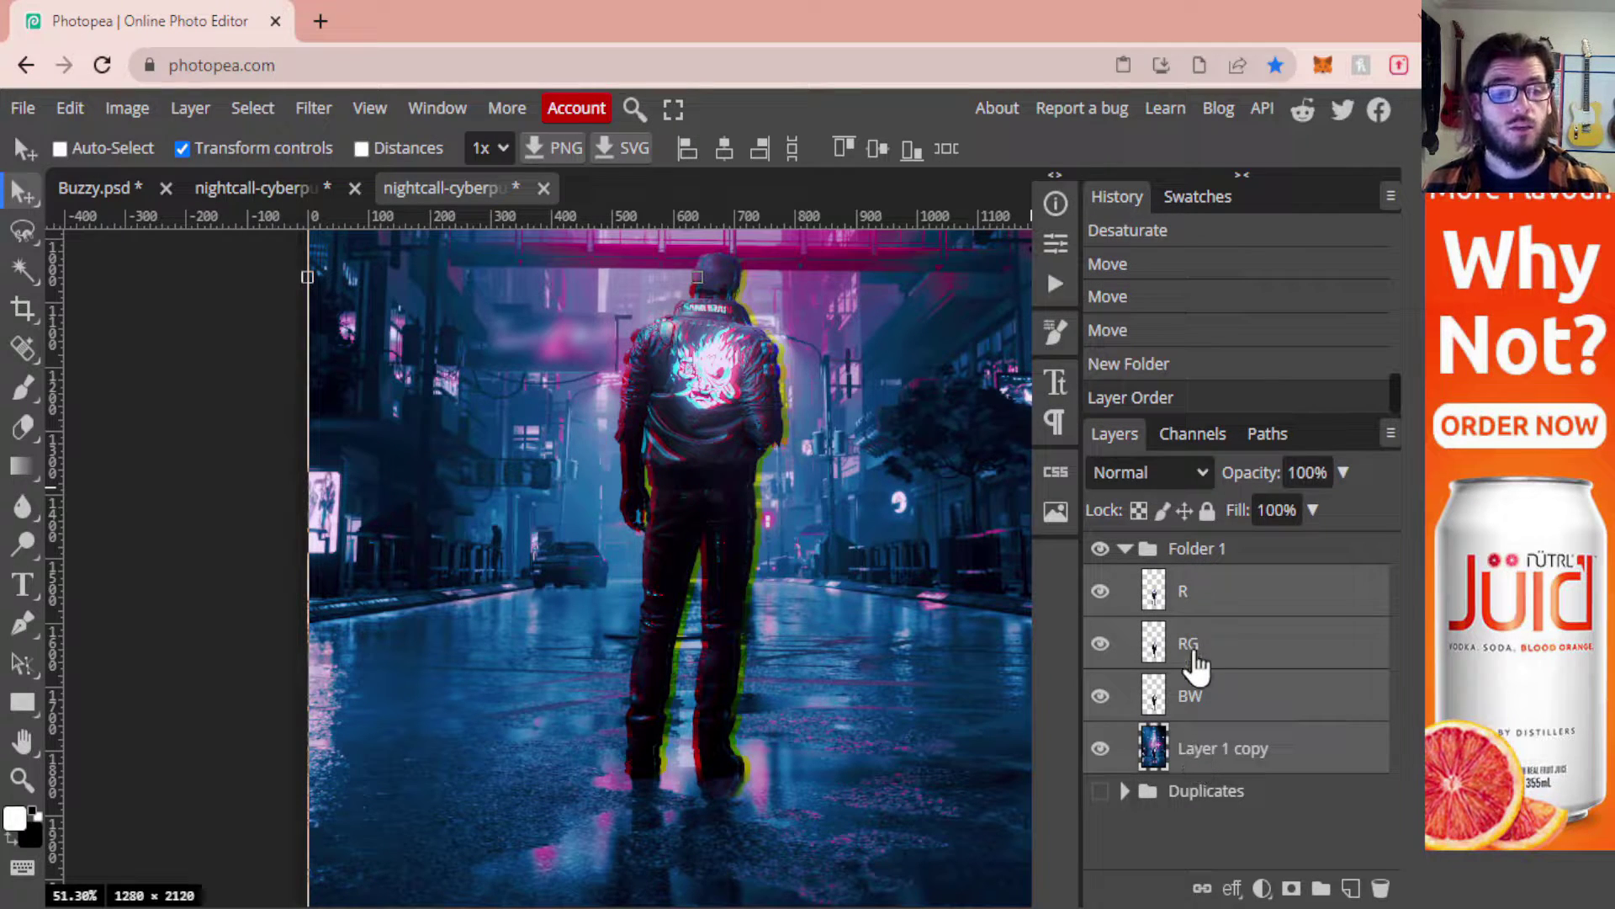
{"action": "left_click", "coordinate": [1125, 551]}
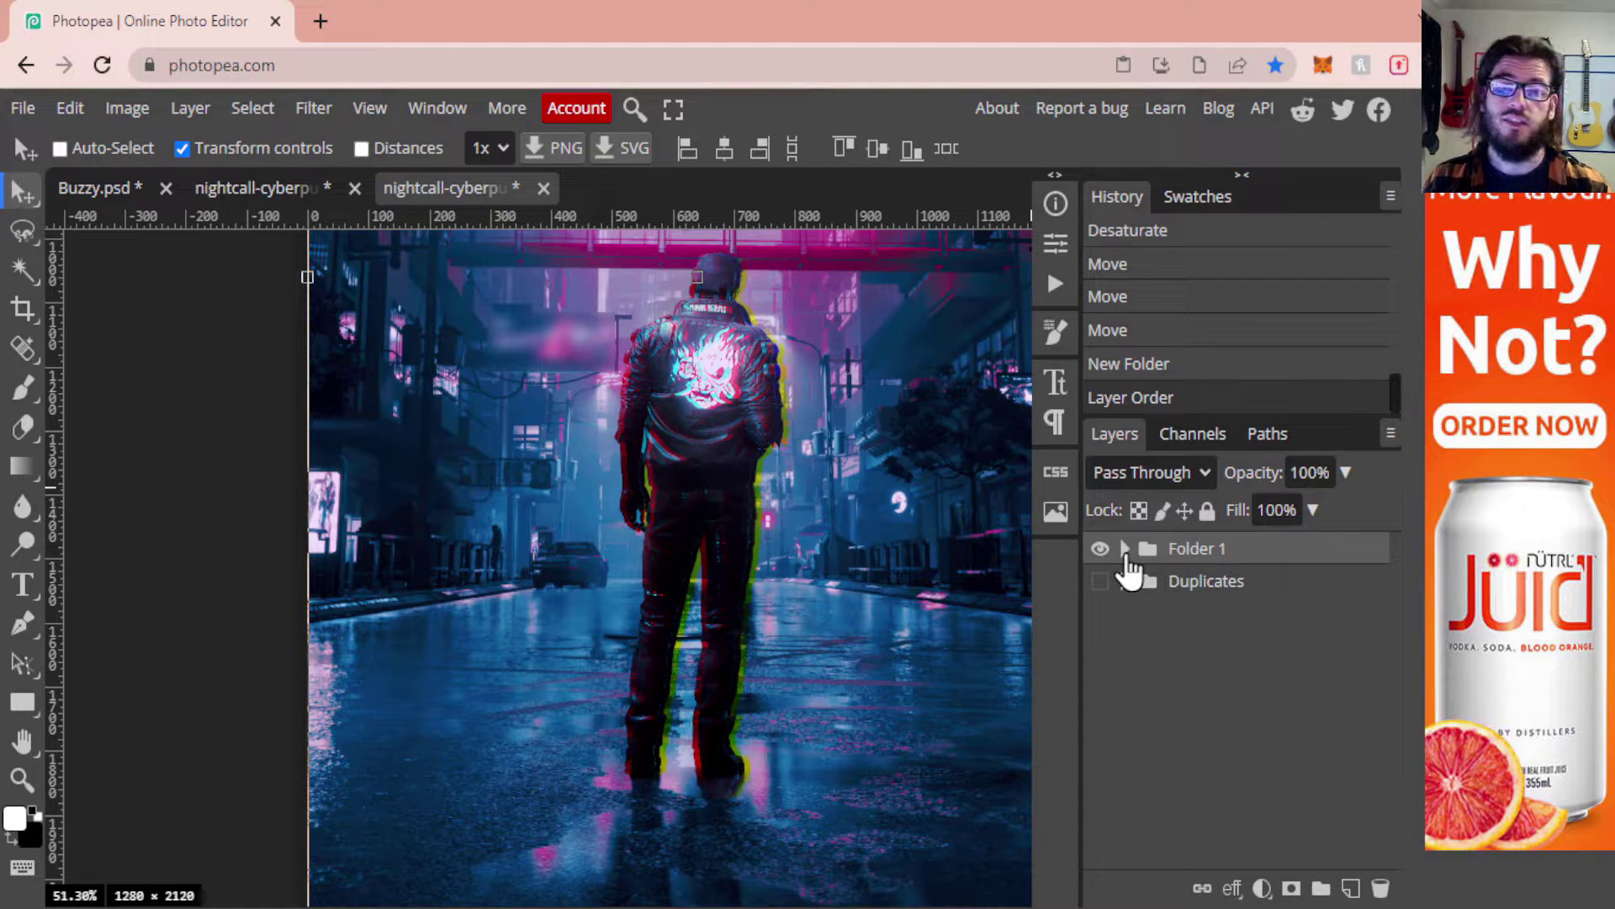
Duplicate Folder 1 and hide the original folder
{"action": "right_click", "coordinate": [1190, 555]}
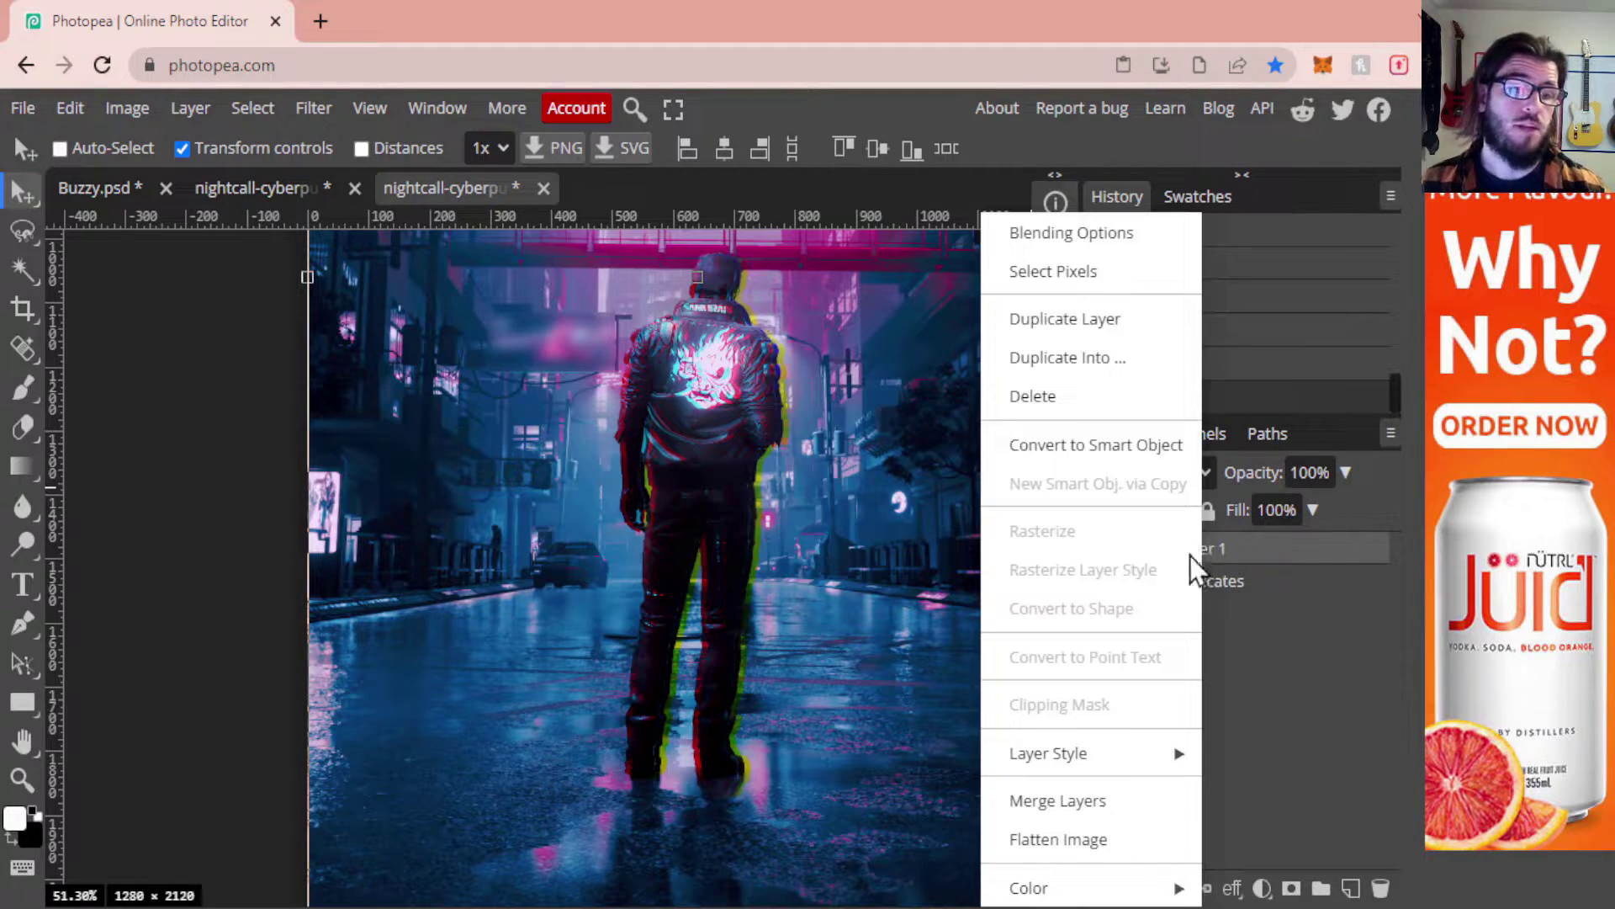
{"action": "left_click", "coordinate": [1077, 327]}
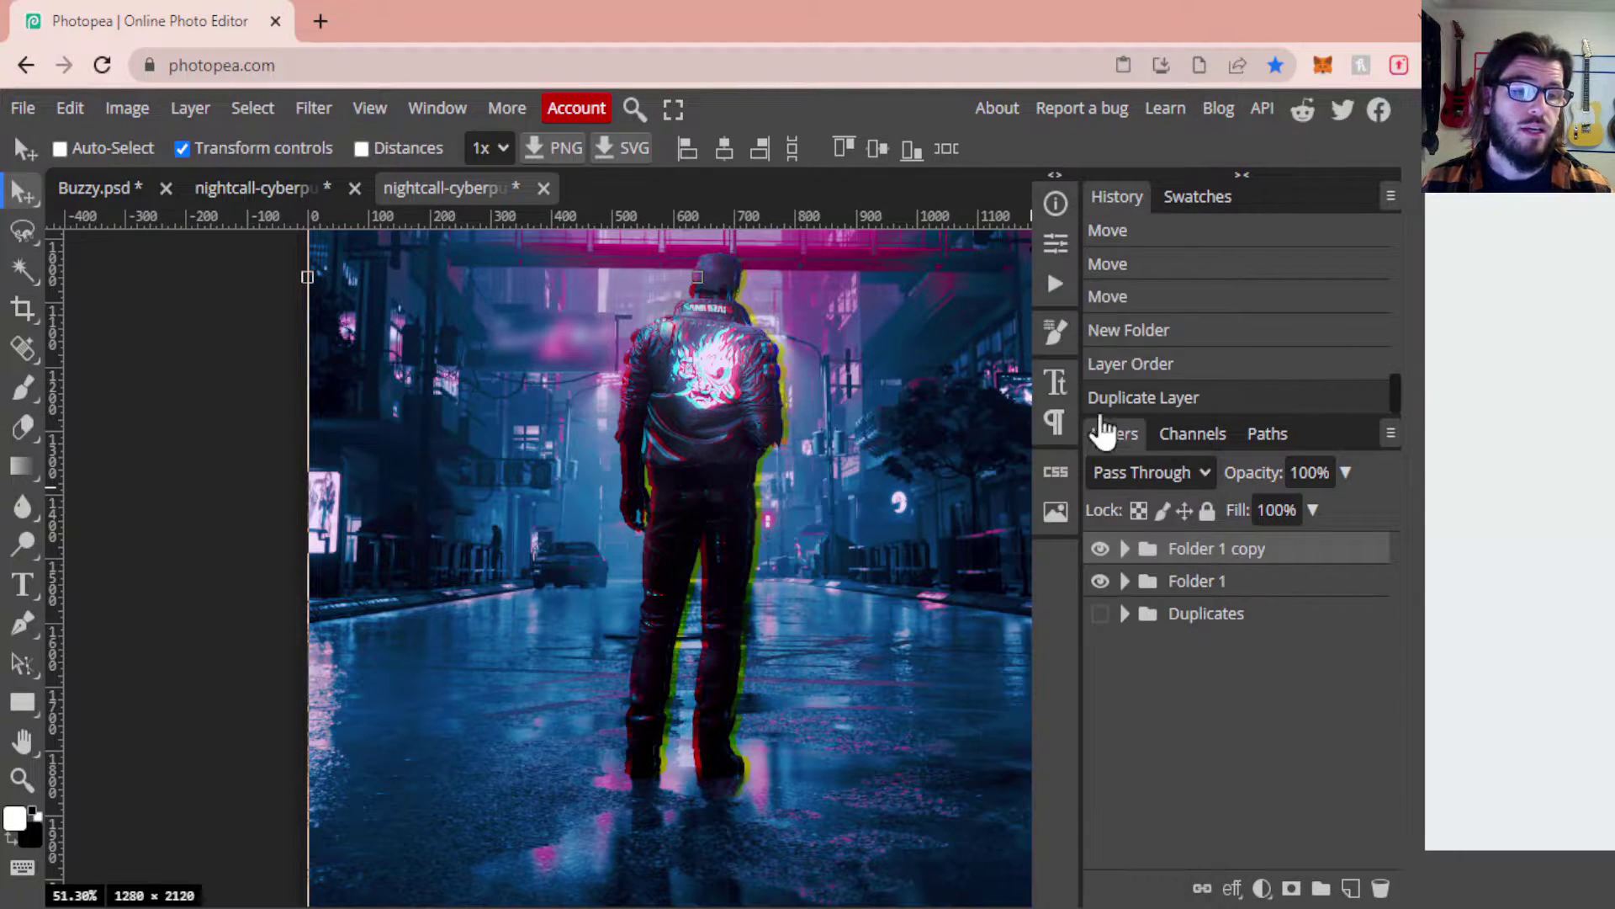
{"action": "left_click", "coordinate": [1100, 582]}
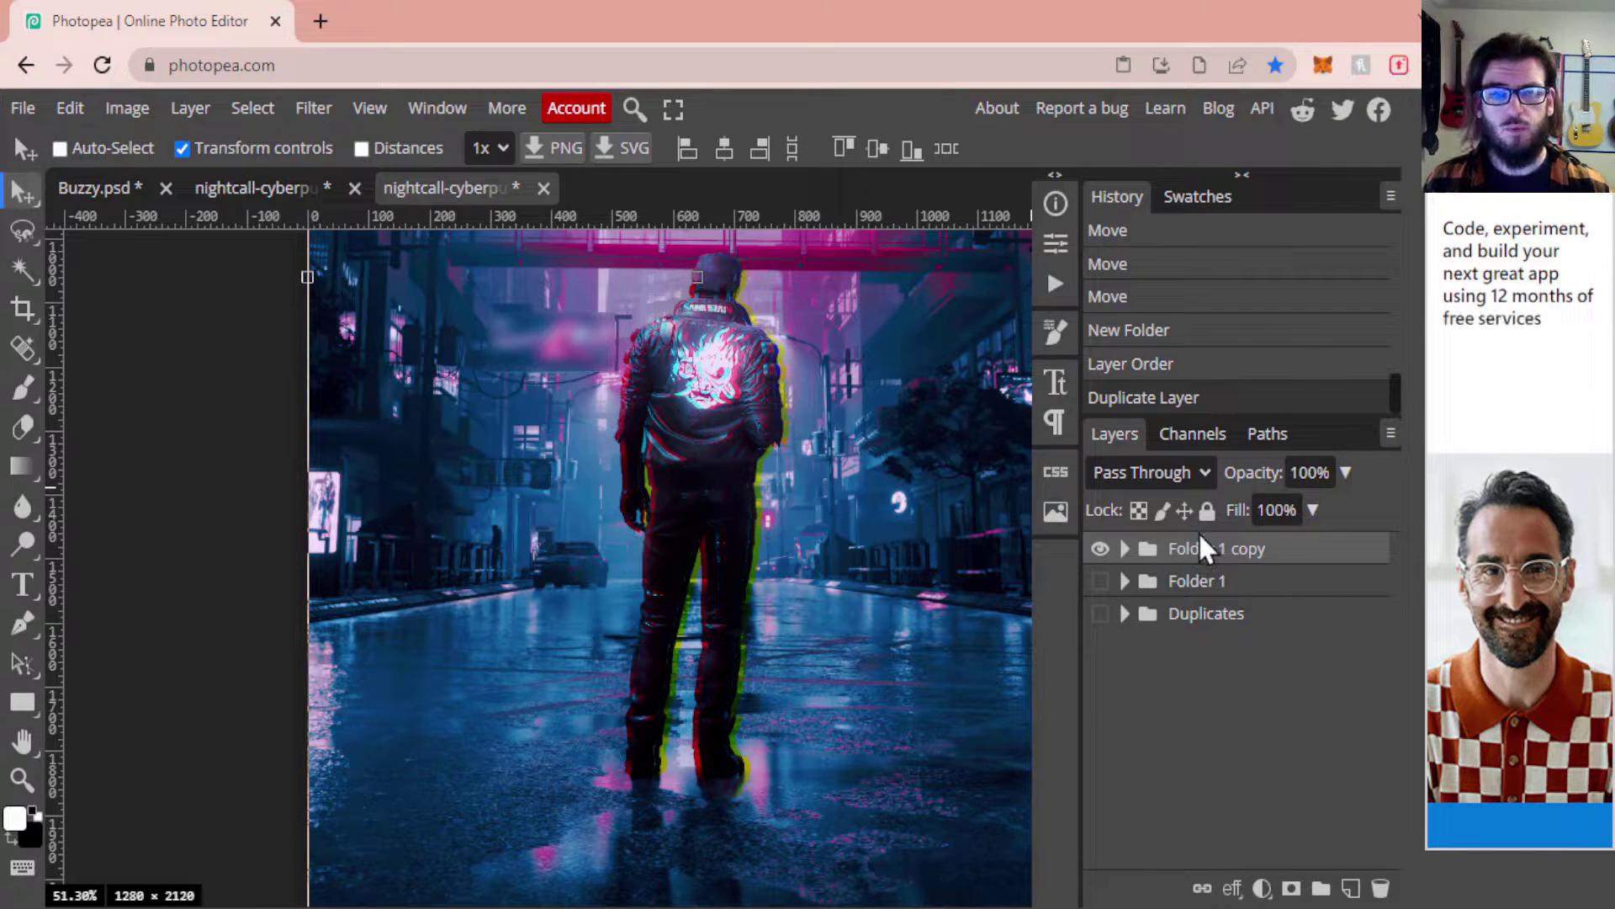
Merge Folder 1 copy, with Layer 1 copy kept visible inside it, into a single layer
{"action": "left_click", "coordinate": [1126, 551]}
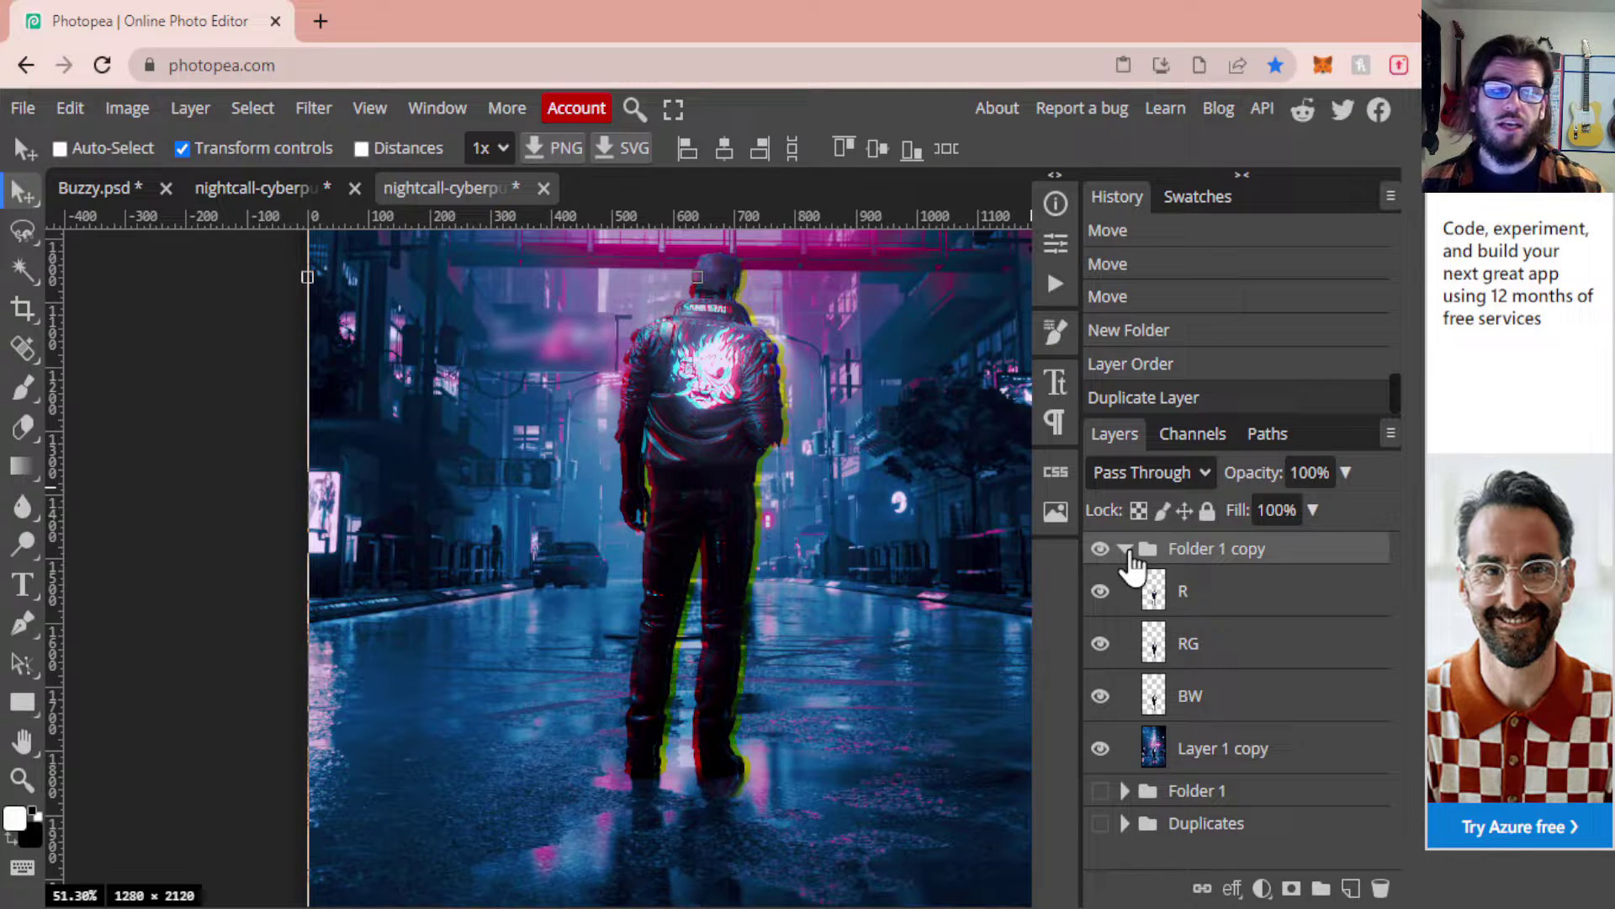
{"action": "left_click", "coordinate": [1099, 748]}
{"action": "left_click", "coordinate": [1099, 748]}
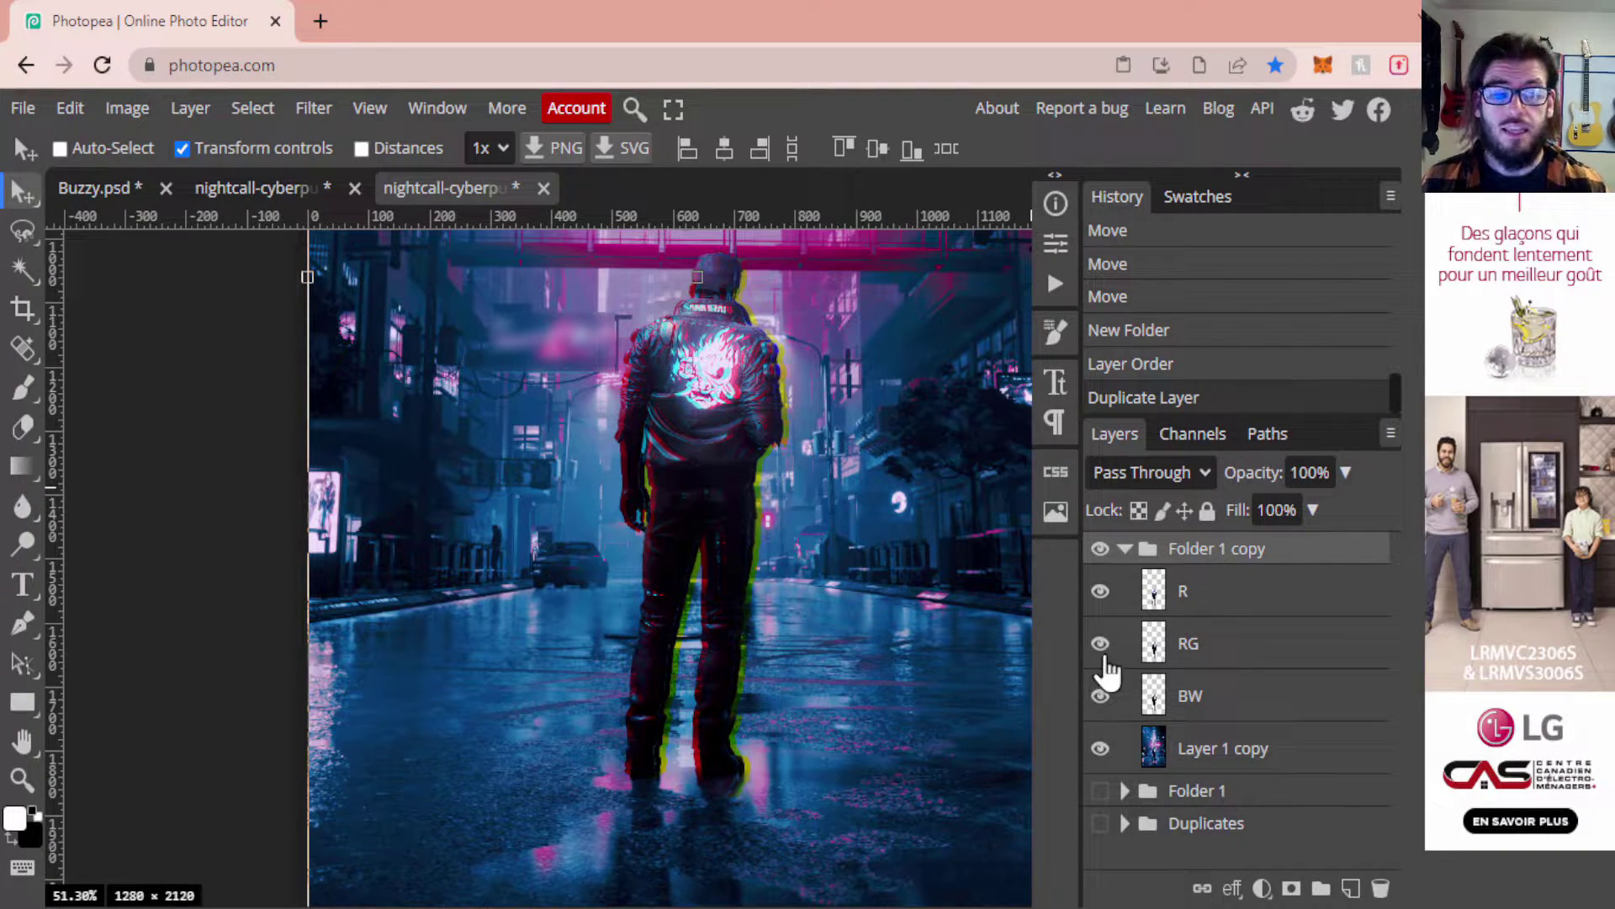
{"action": "left_click", "coordinate": [1122, 549]}
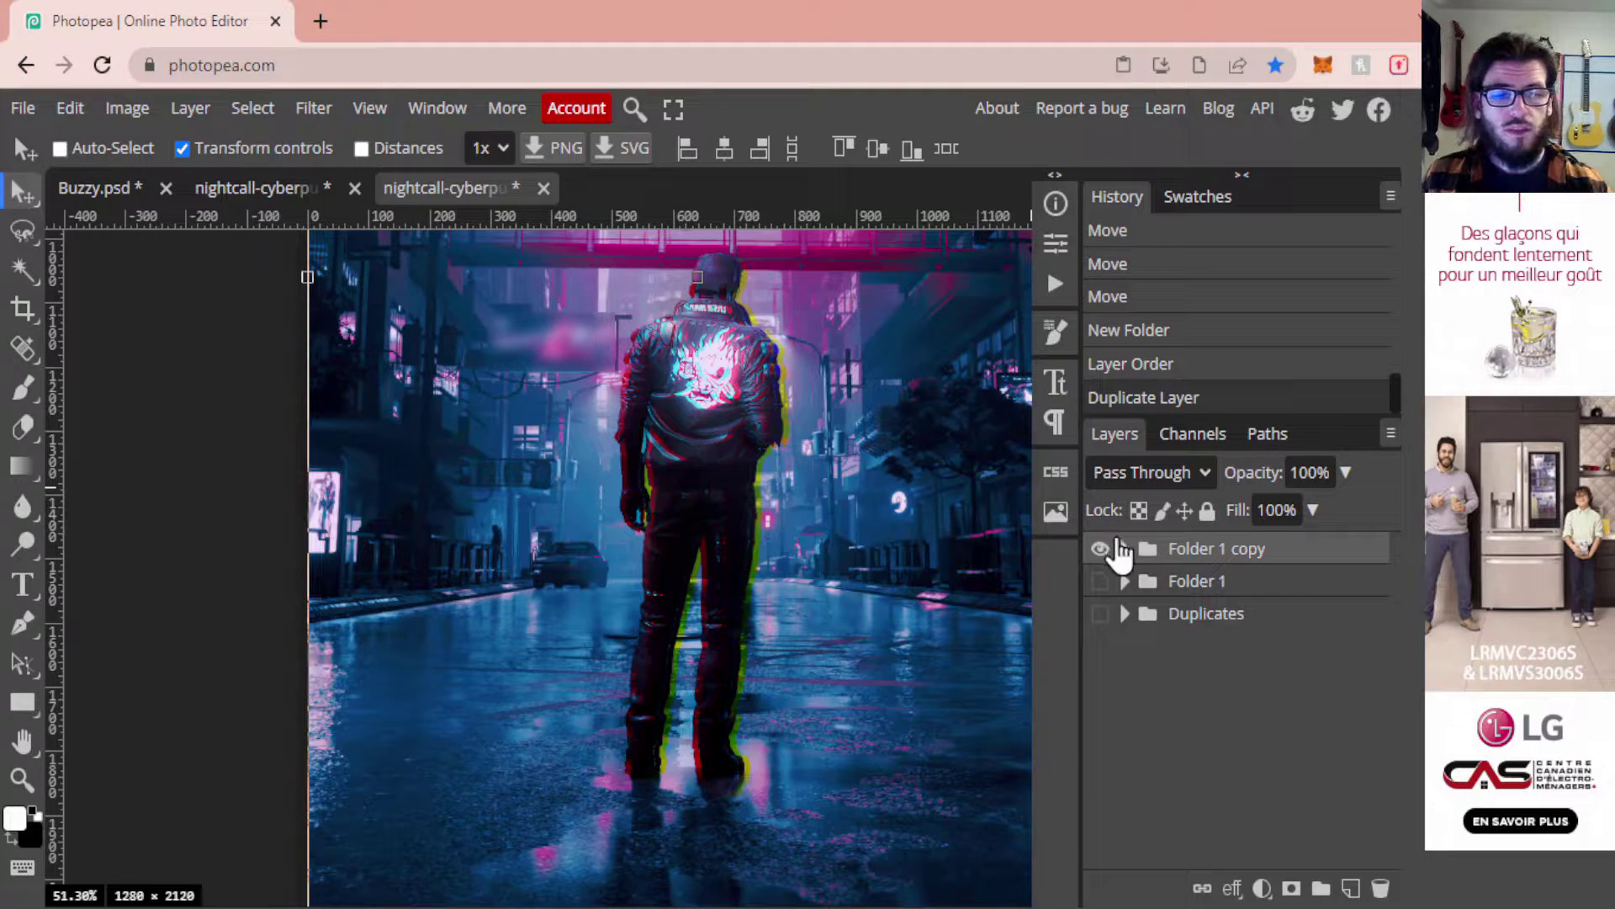
{"action": "right_click", "coordinate": [1193, 559]}
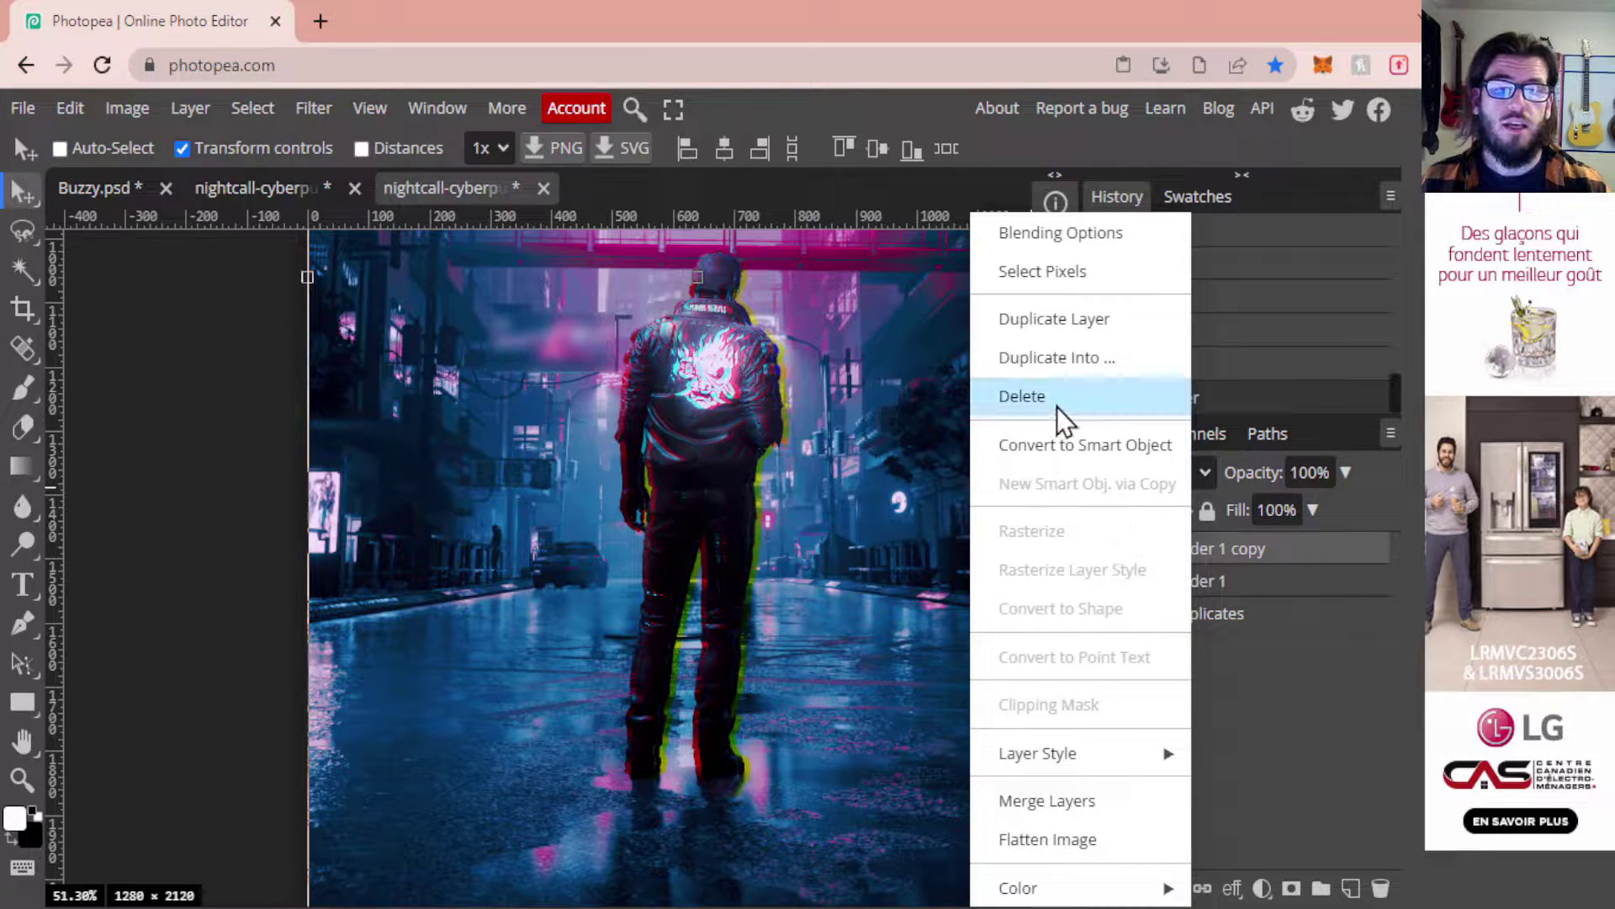
{"action": "left_click", "coordinate": [1097, 804]}
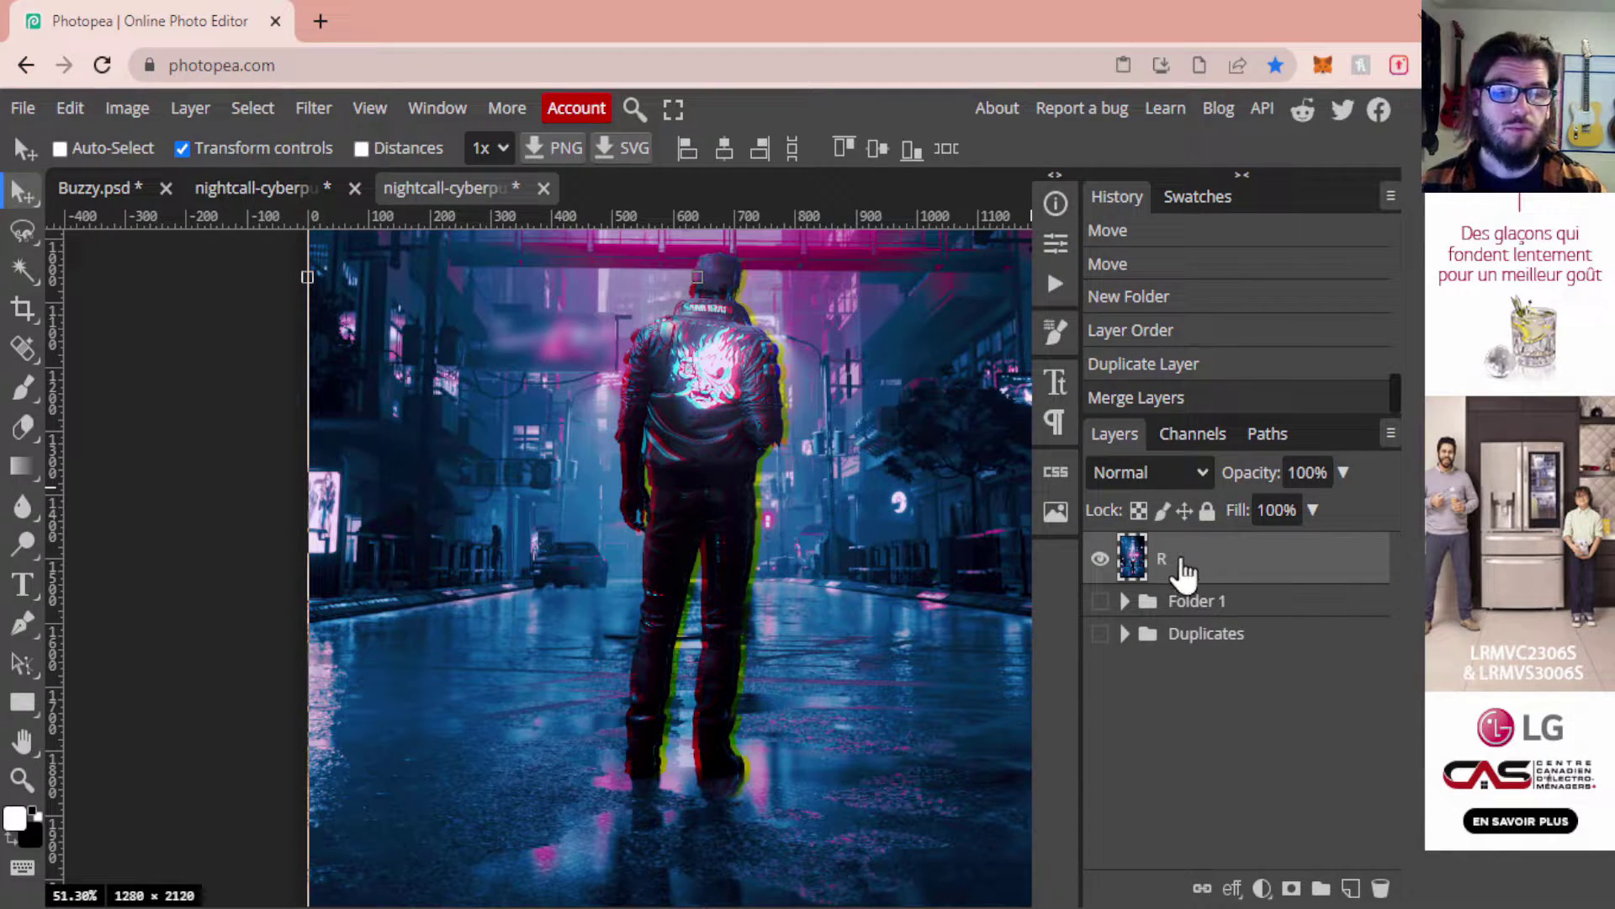
Rename the merged layer as Merged
{"action": "double_click", "coordinate": [1180, 560]}
{"action": "left_click", "coordinate": [918, 296]}
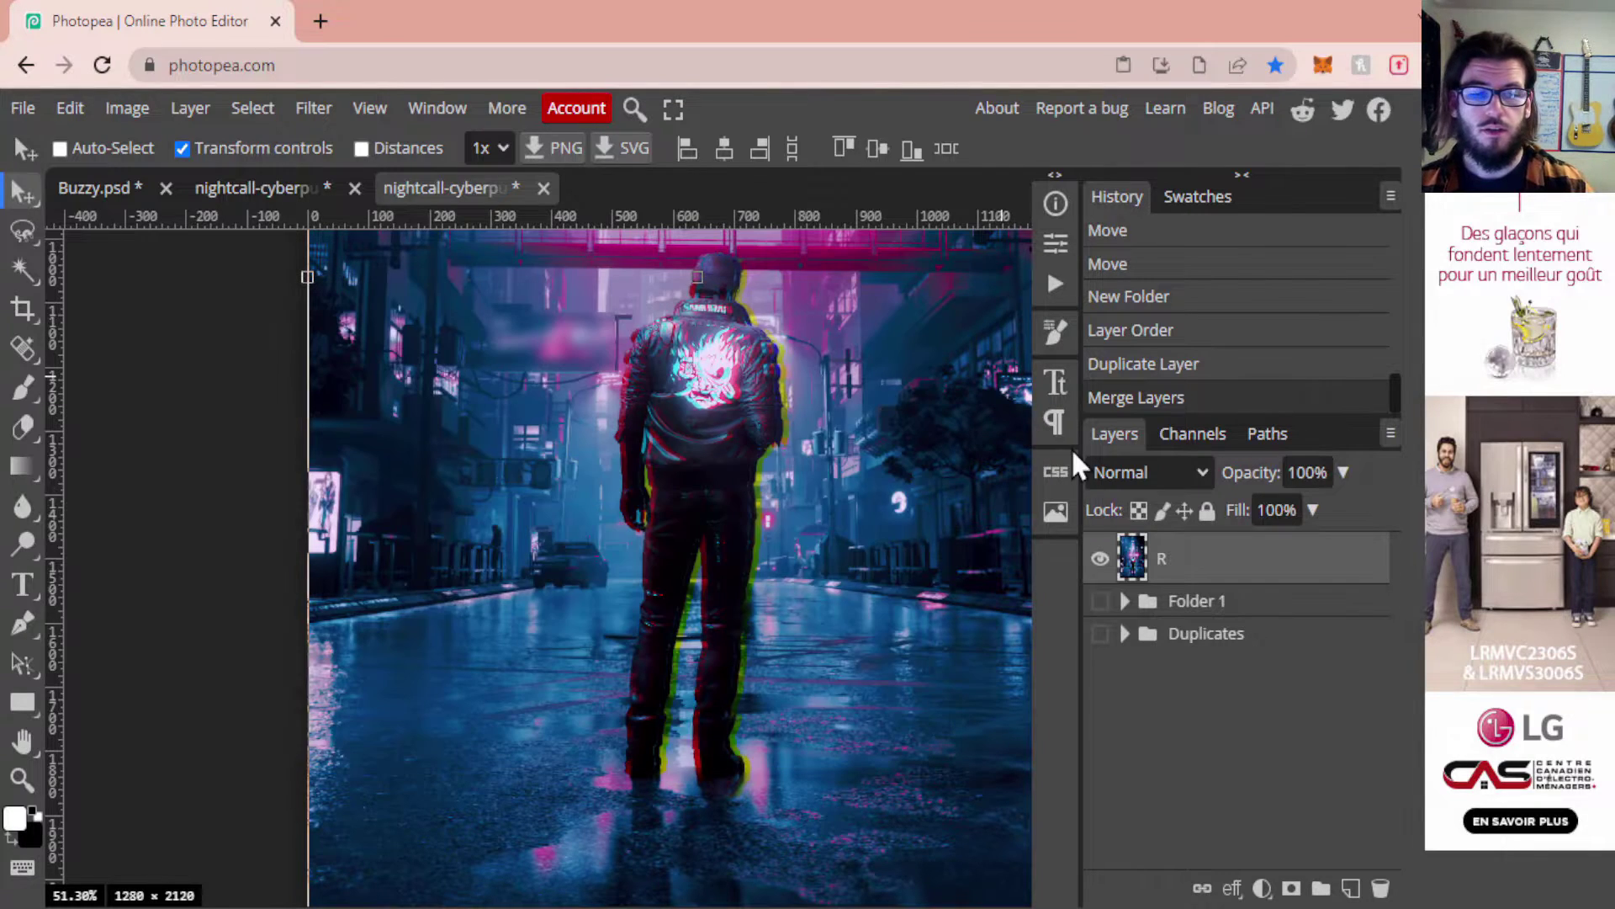
{"action": "double_click", "coordinate": [1161, 562]}
{"action": "type", "text": "Merged"}
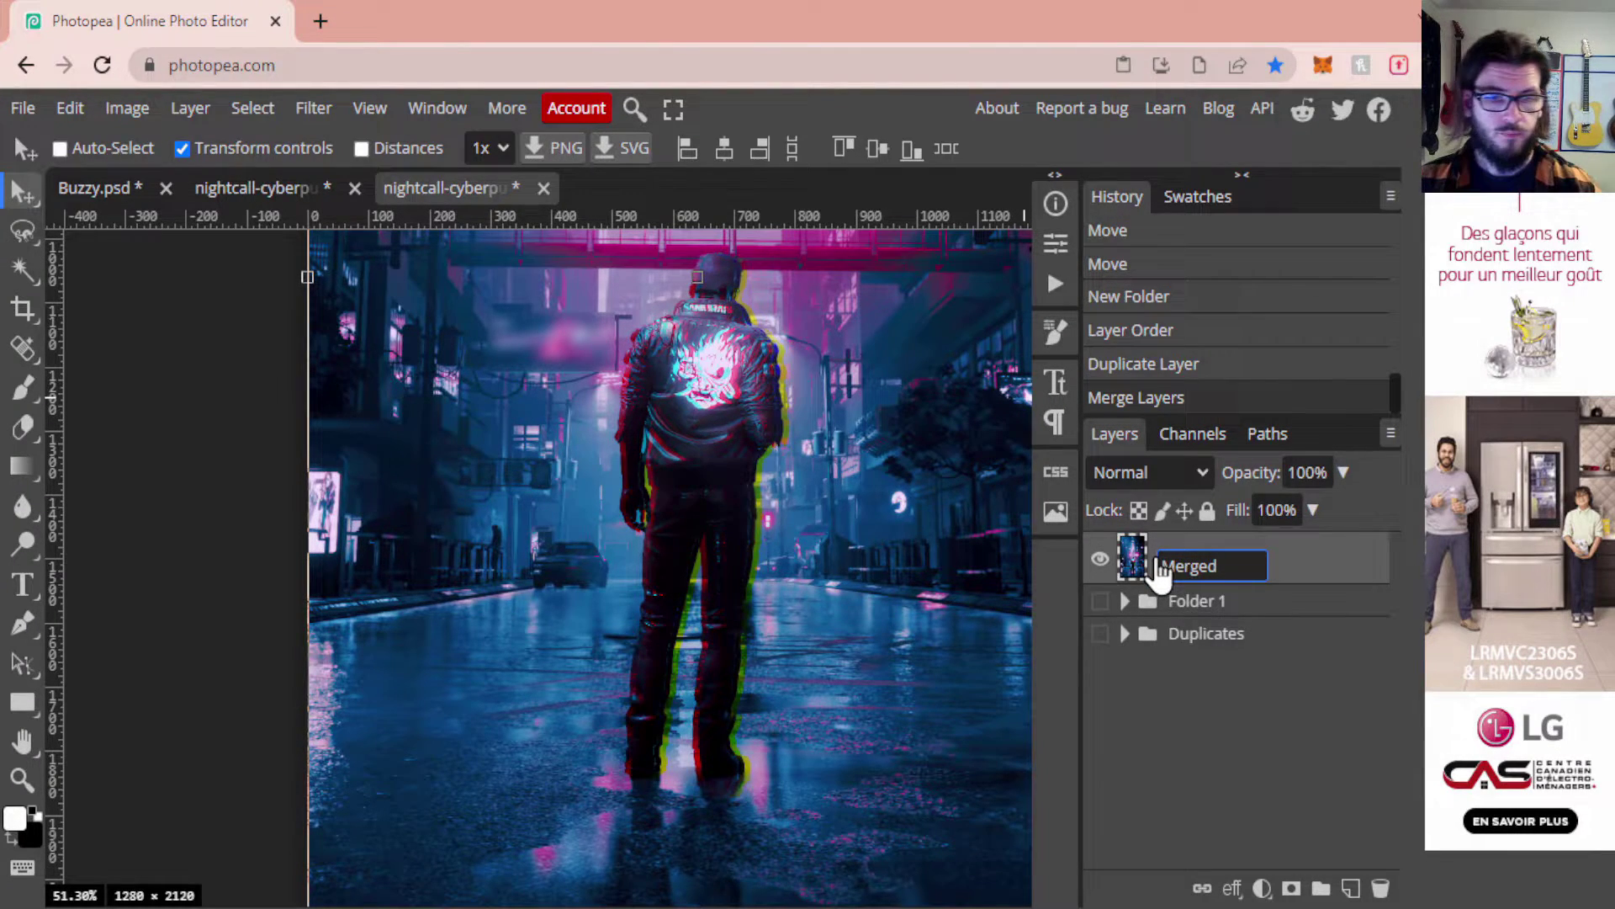
{"action": "key", "text": "Return"}
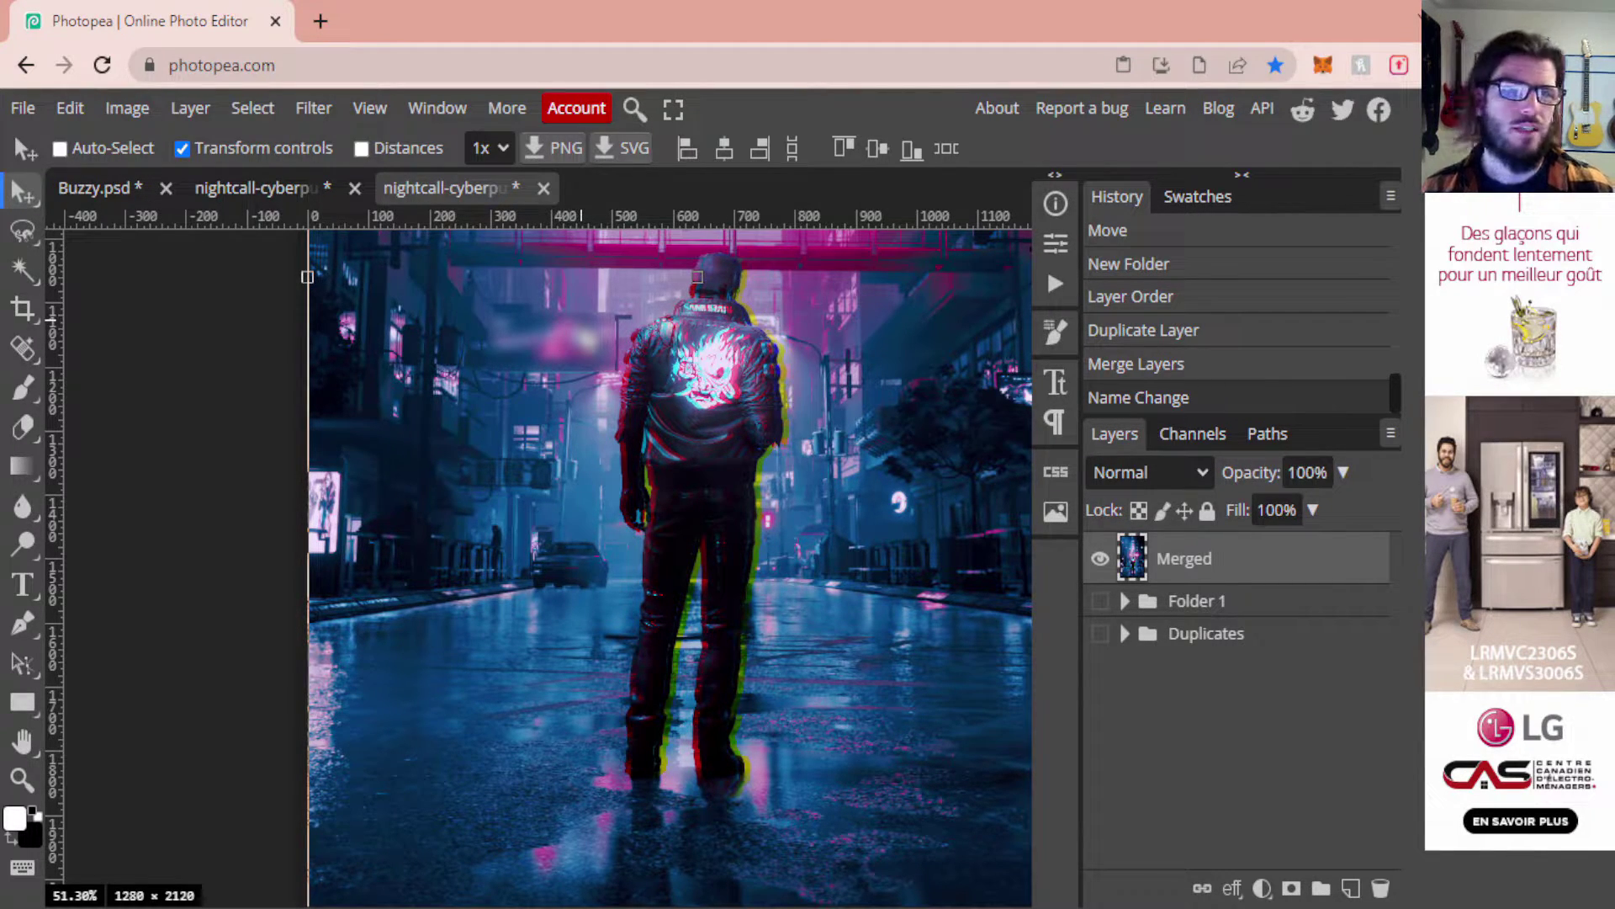
{"action": "left_click", "coordinate": [289, 189]}
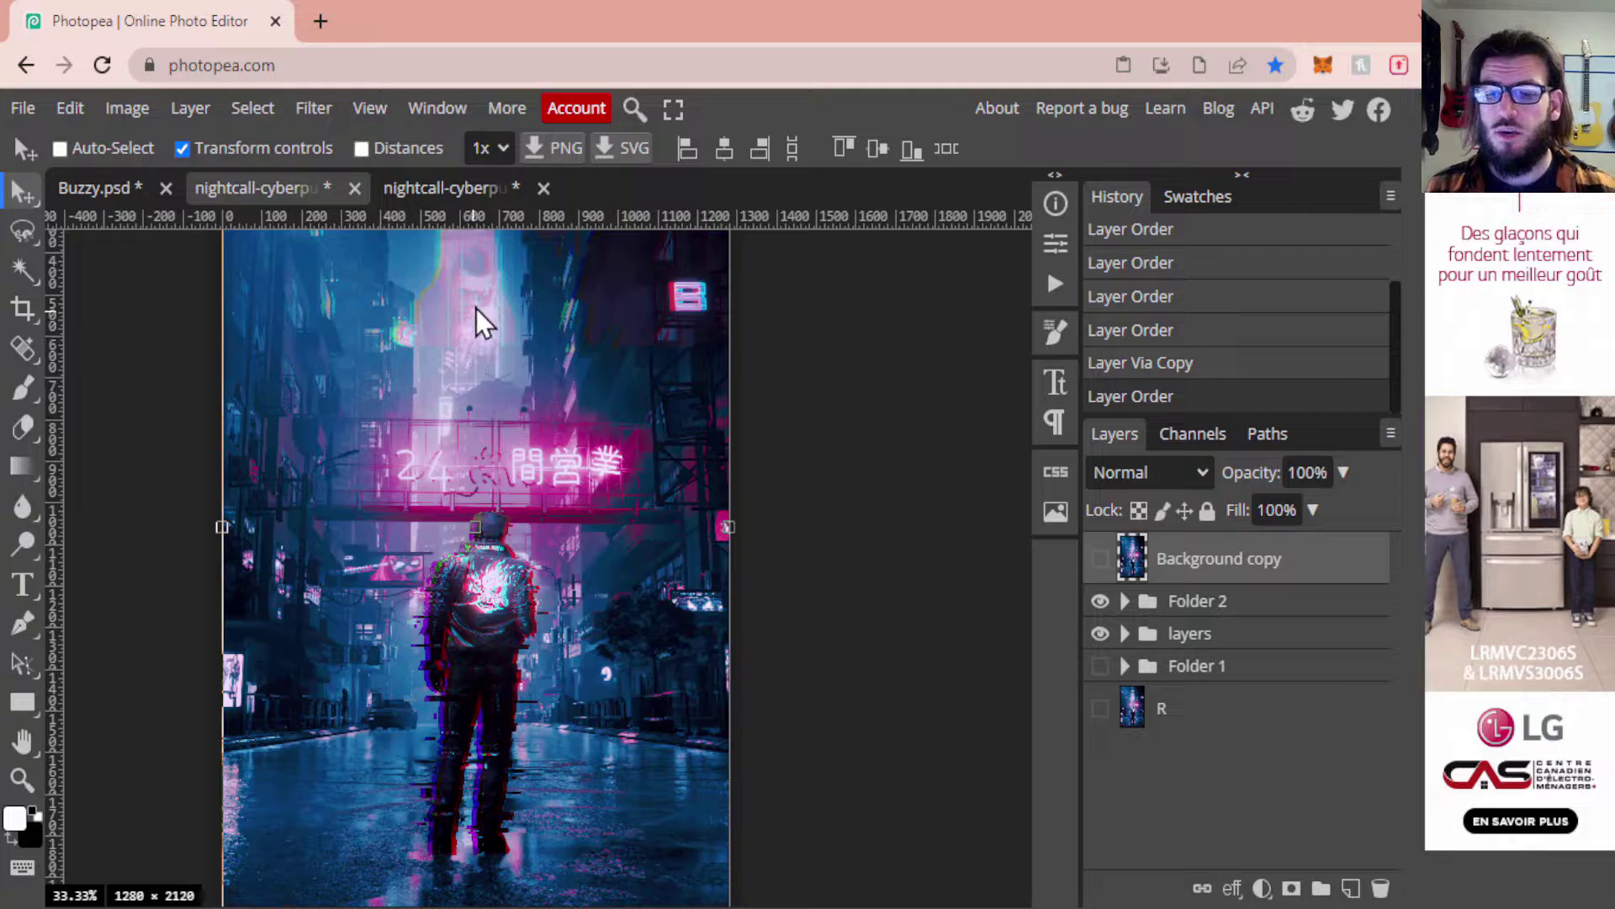
{"action": "left_click", "coordinate": [450, 188]}
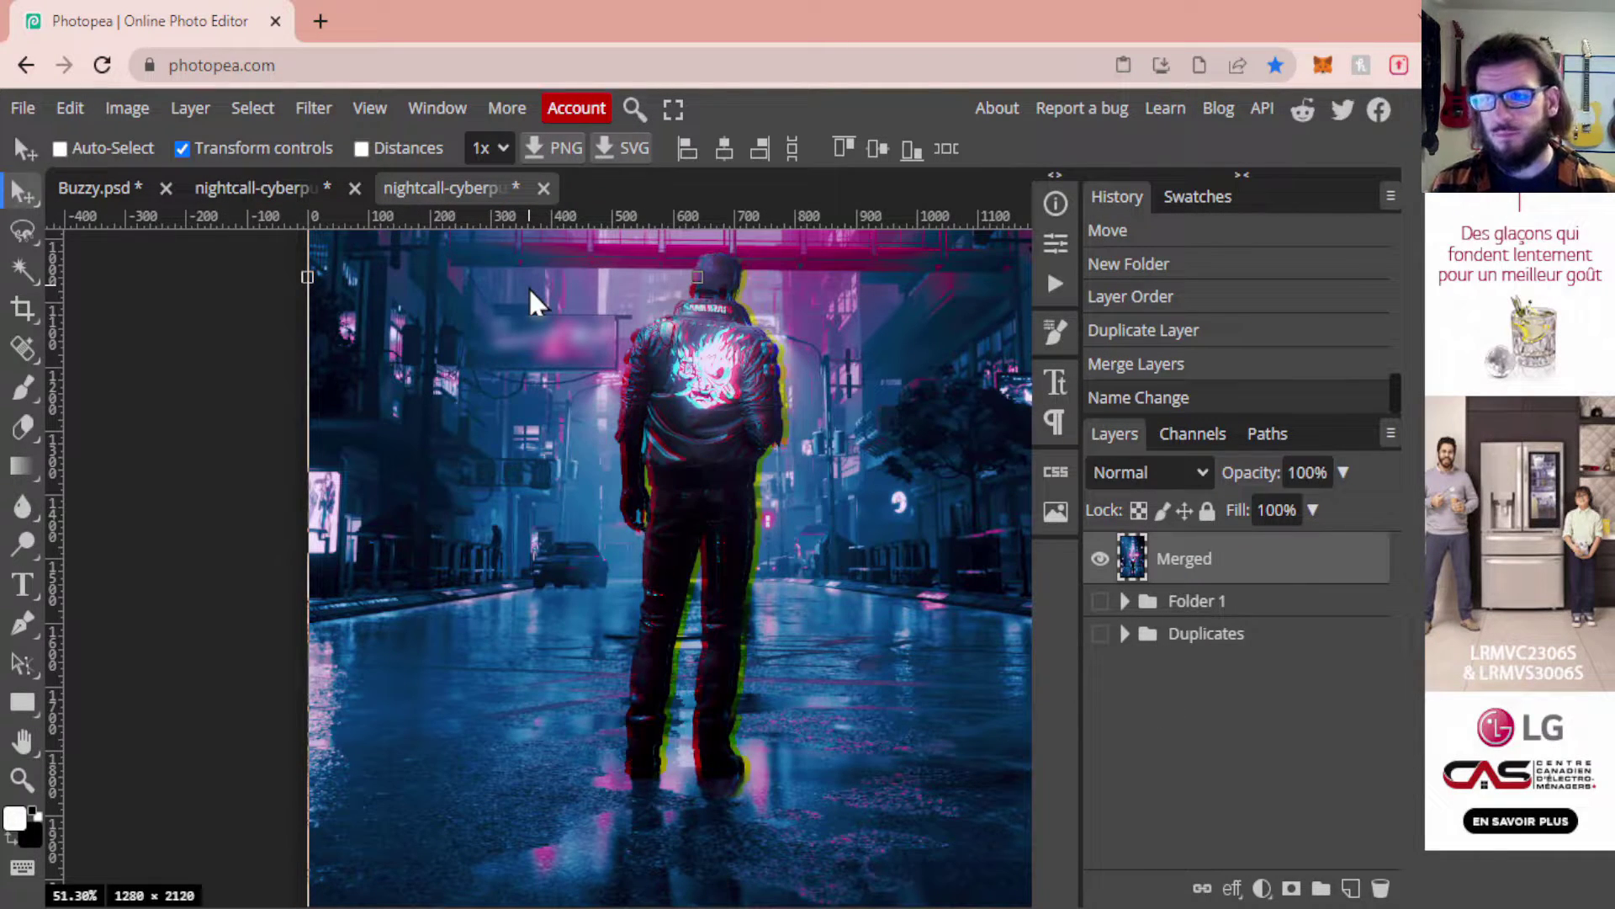
Select a small, flat rectangle of the Merged layer across the right edge of the man's head
{"action": "left_click", "coordinate": [27, 225]}
{"action": "right_click", "coordinate": [27, 224]}
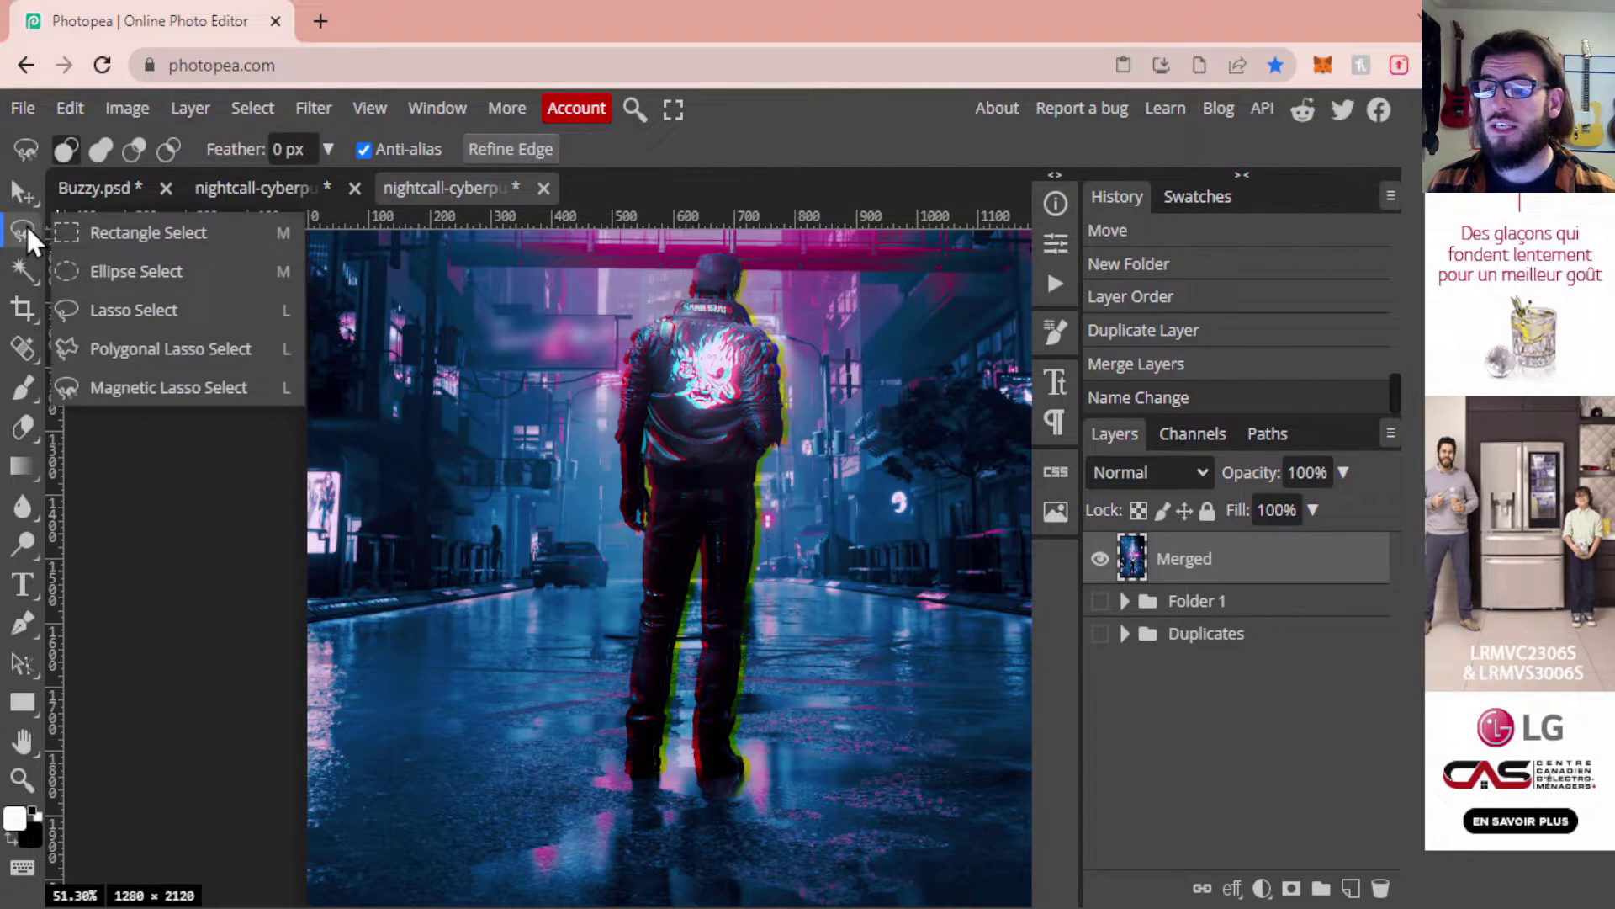
{"action": "left_click", "coordinate": [99, 239]}
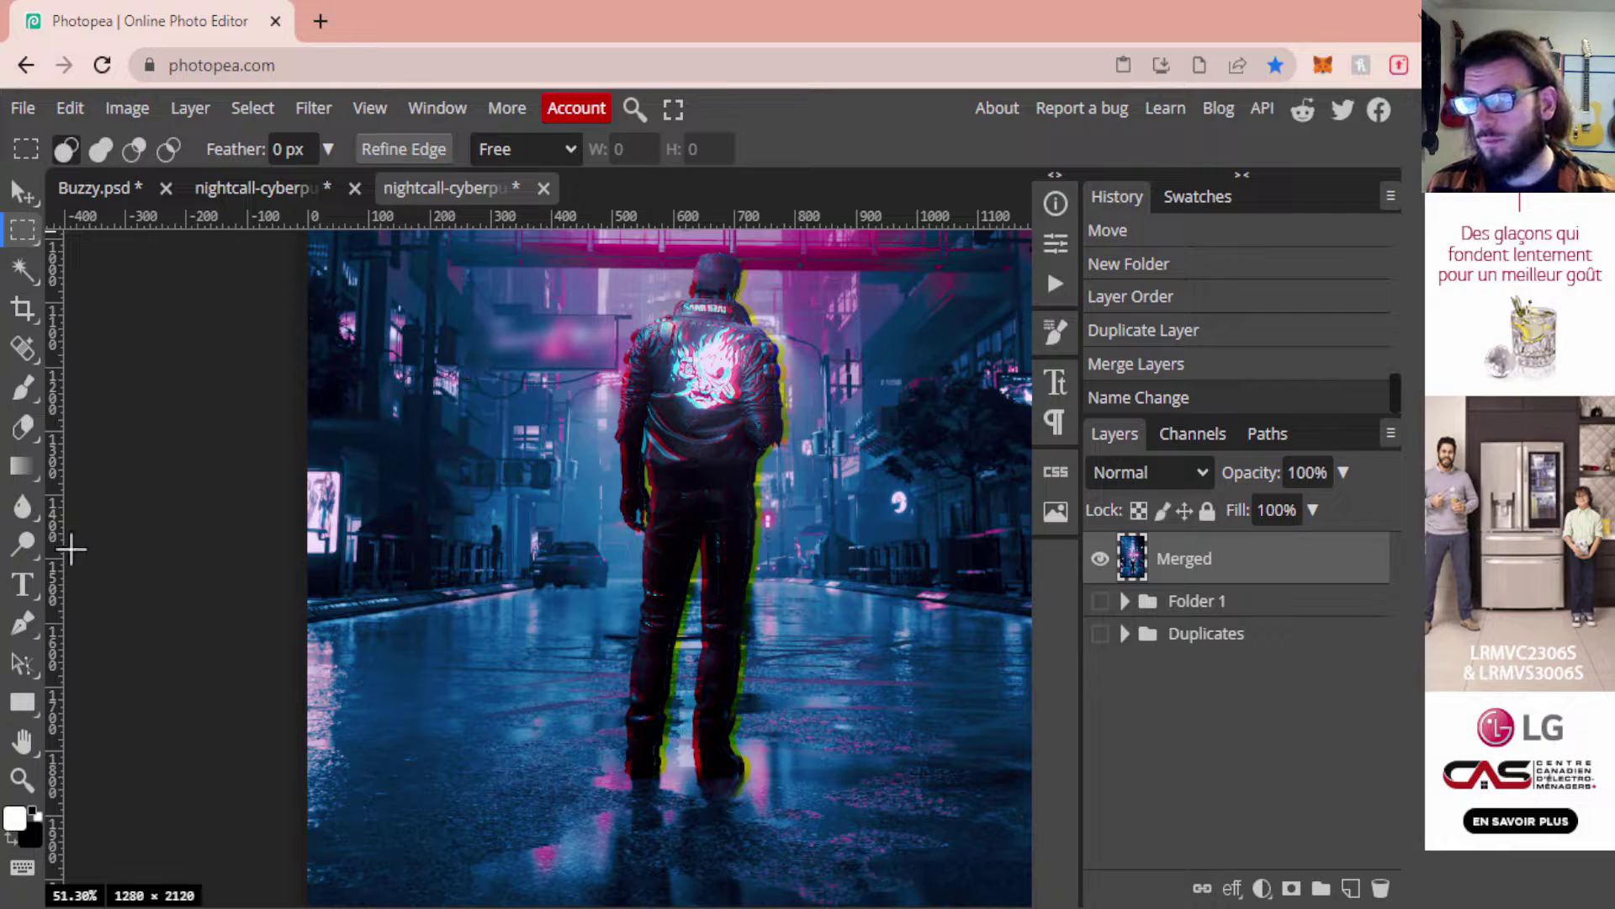
{"action": "left_click", "coordinate": [22, 779]}
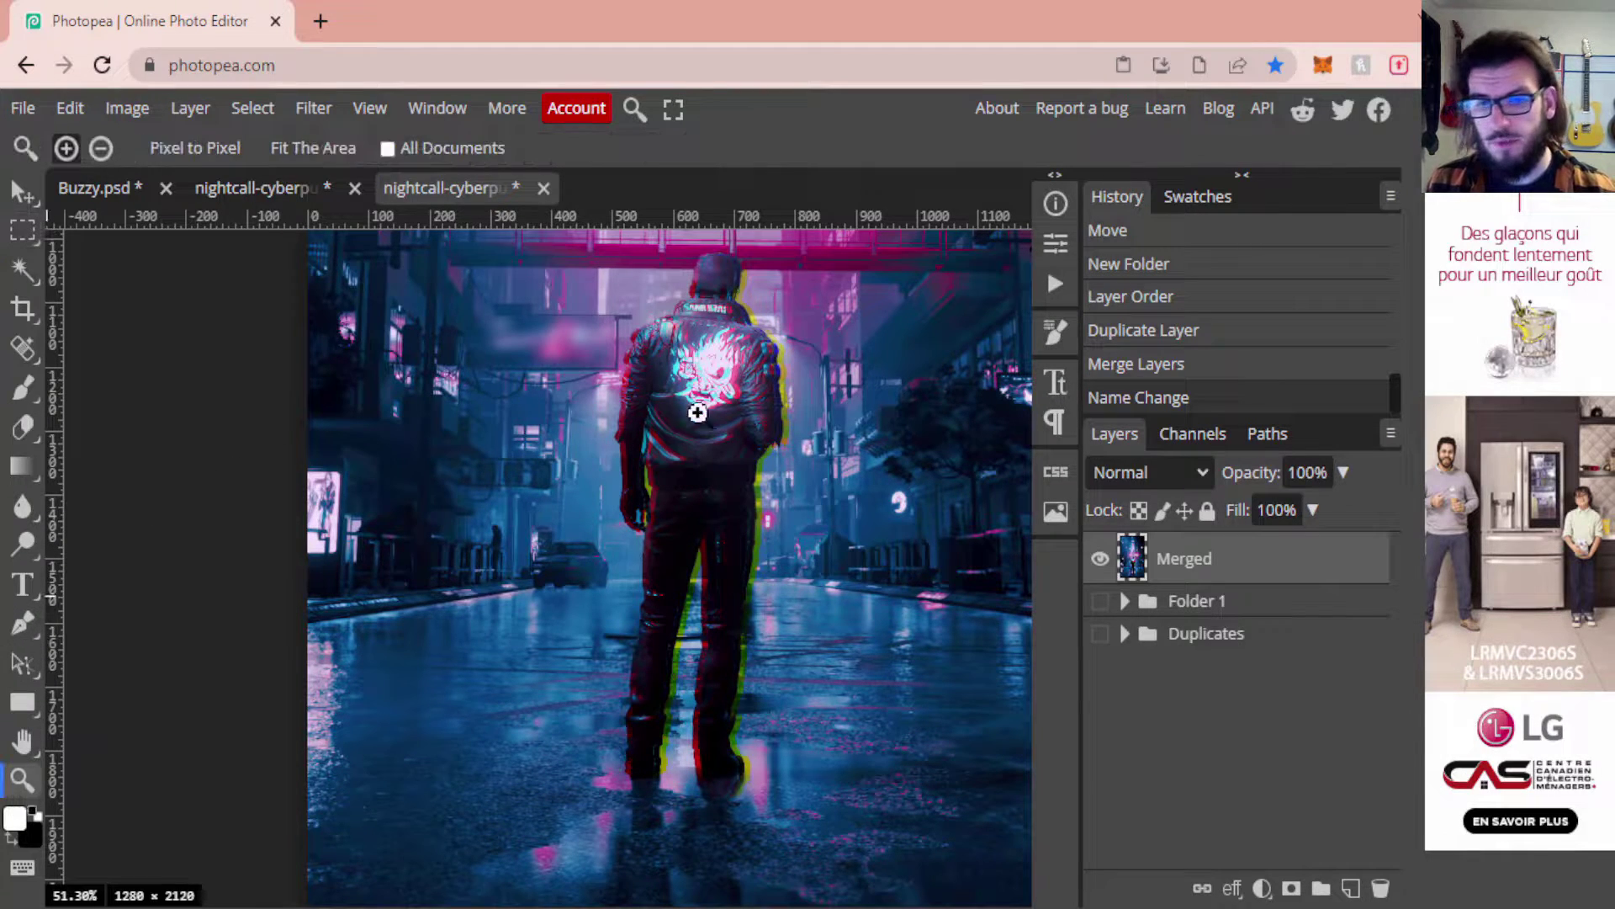
{"action": "left_click_drag", "start_coordinate": [694, 268], "coordinate": [785, 265]}
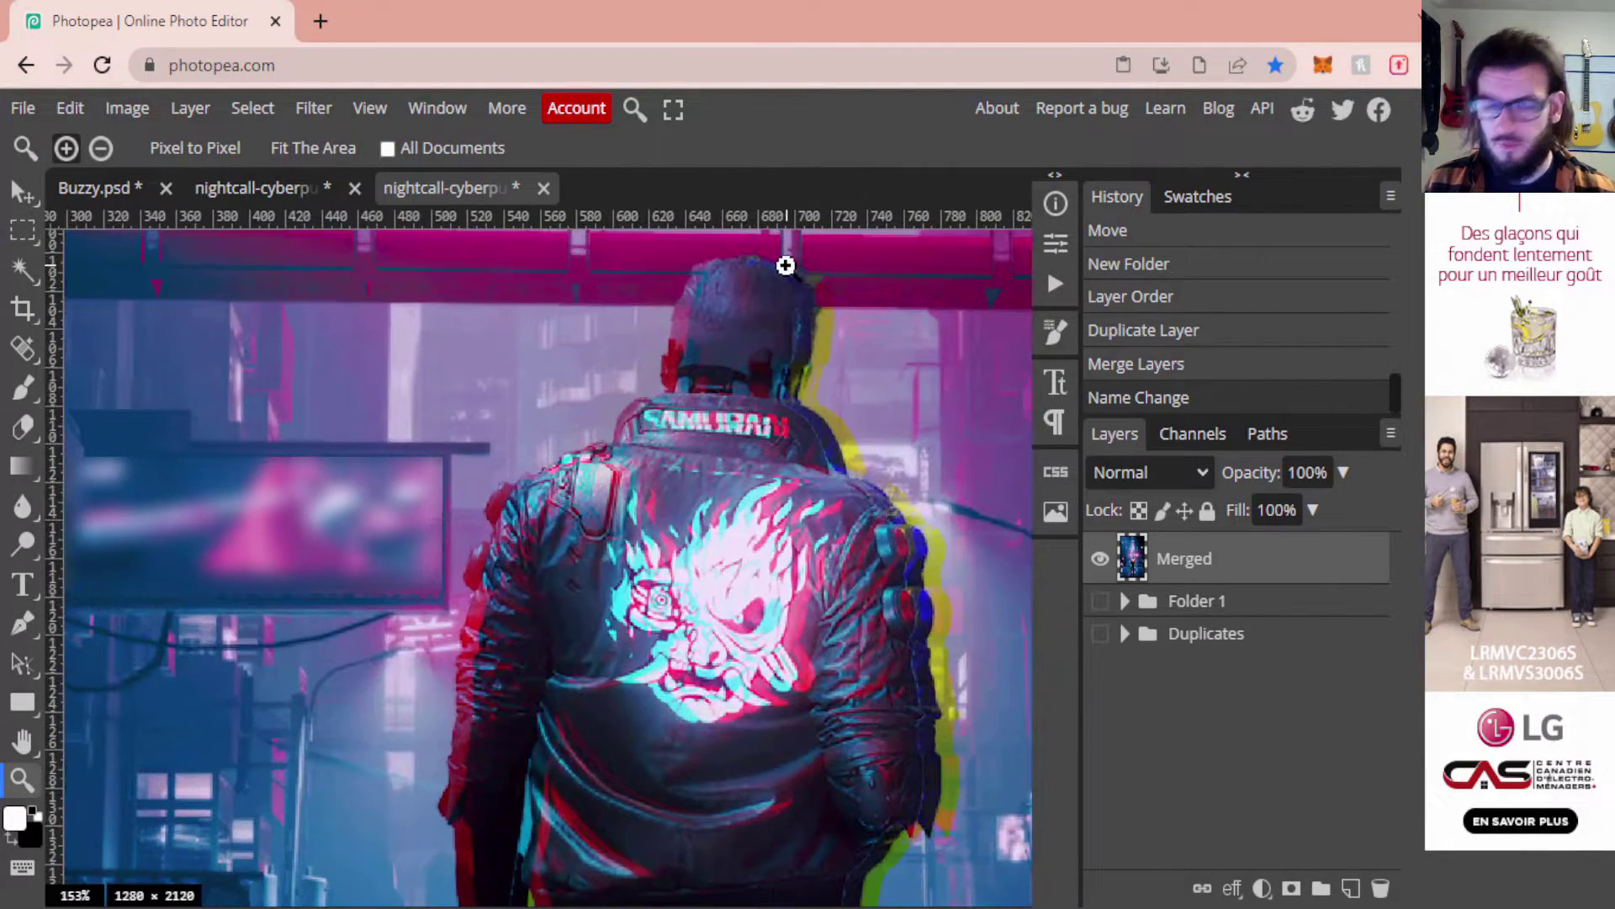
{"action": "key", "text": "m"}
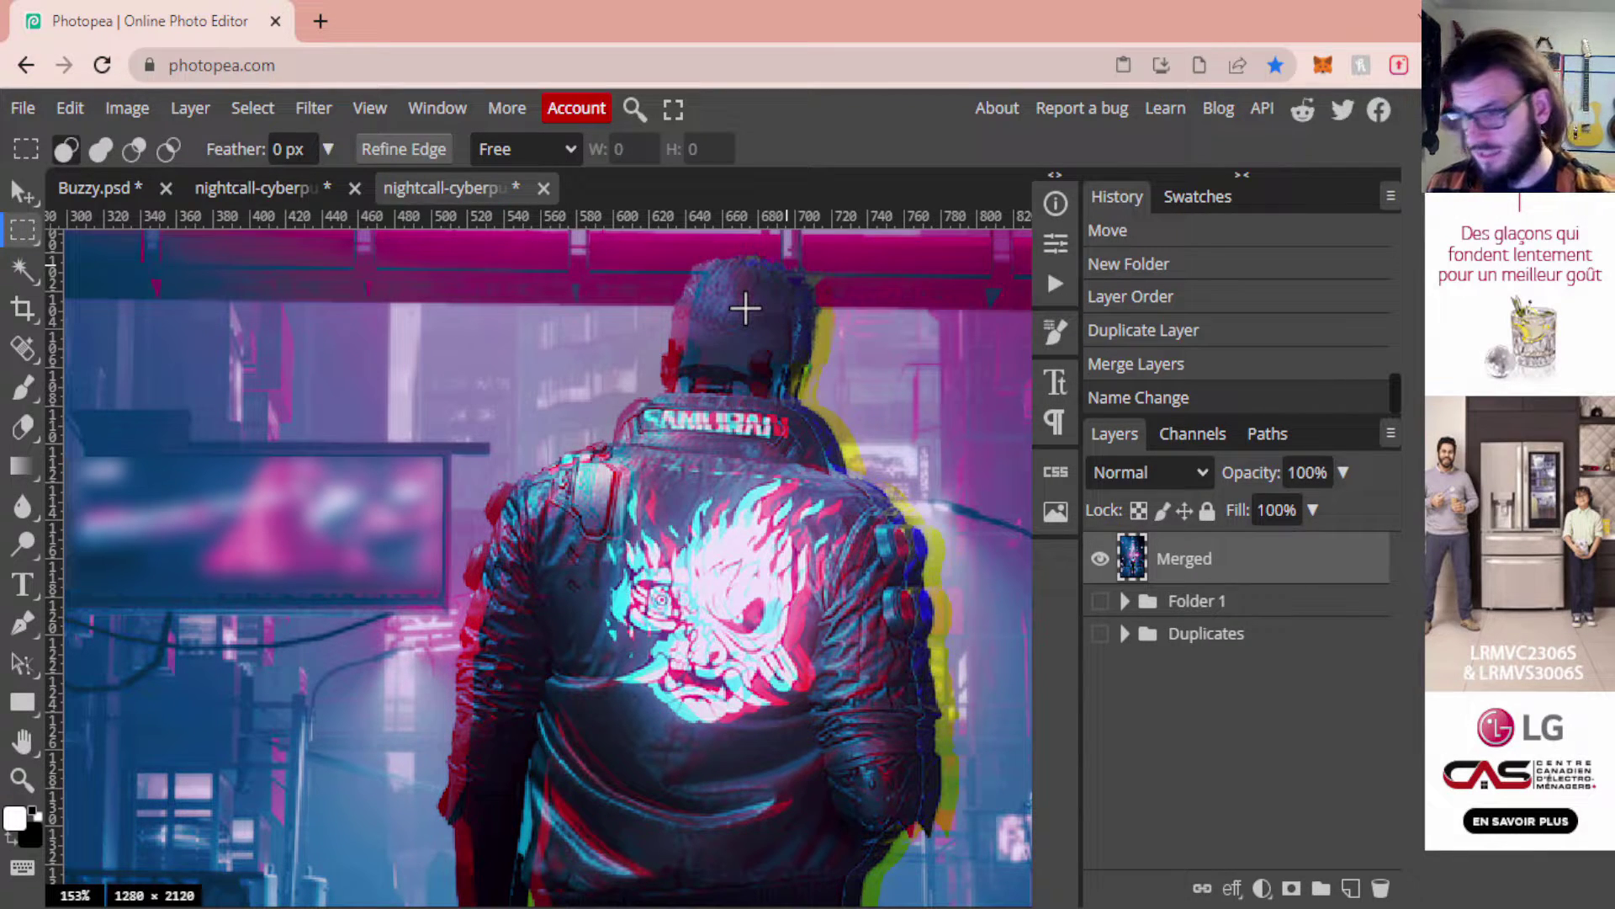
{"action": "key", "text": "v"}
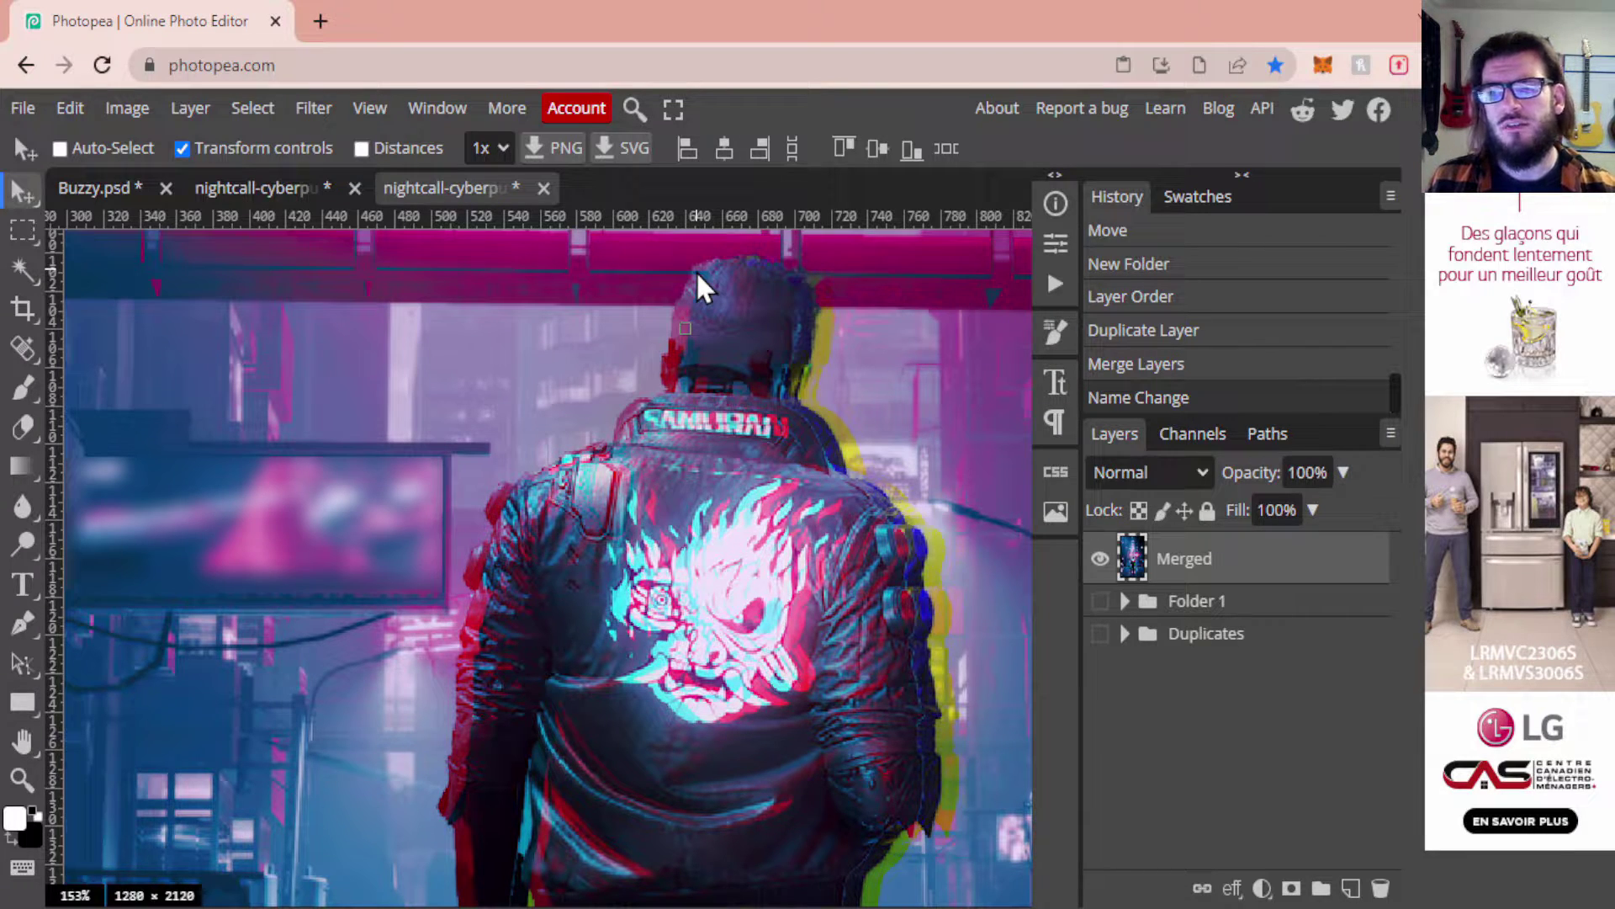
{"action": "key", "text": "m"}
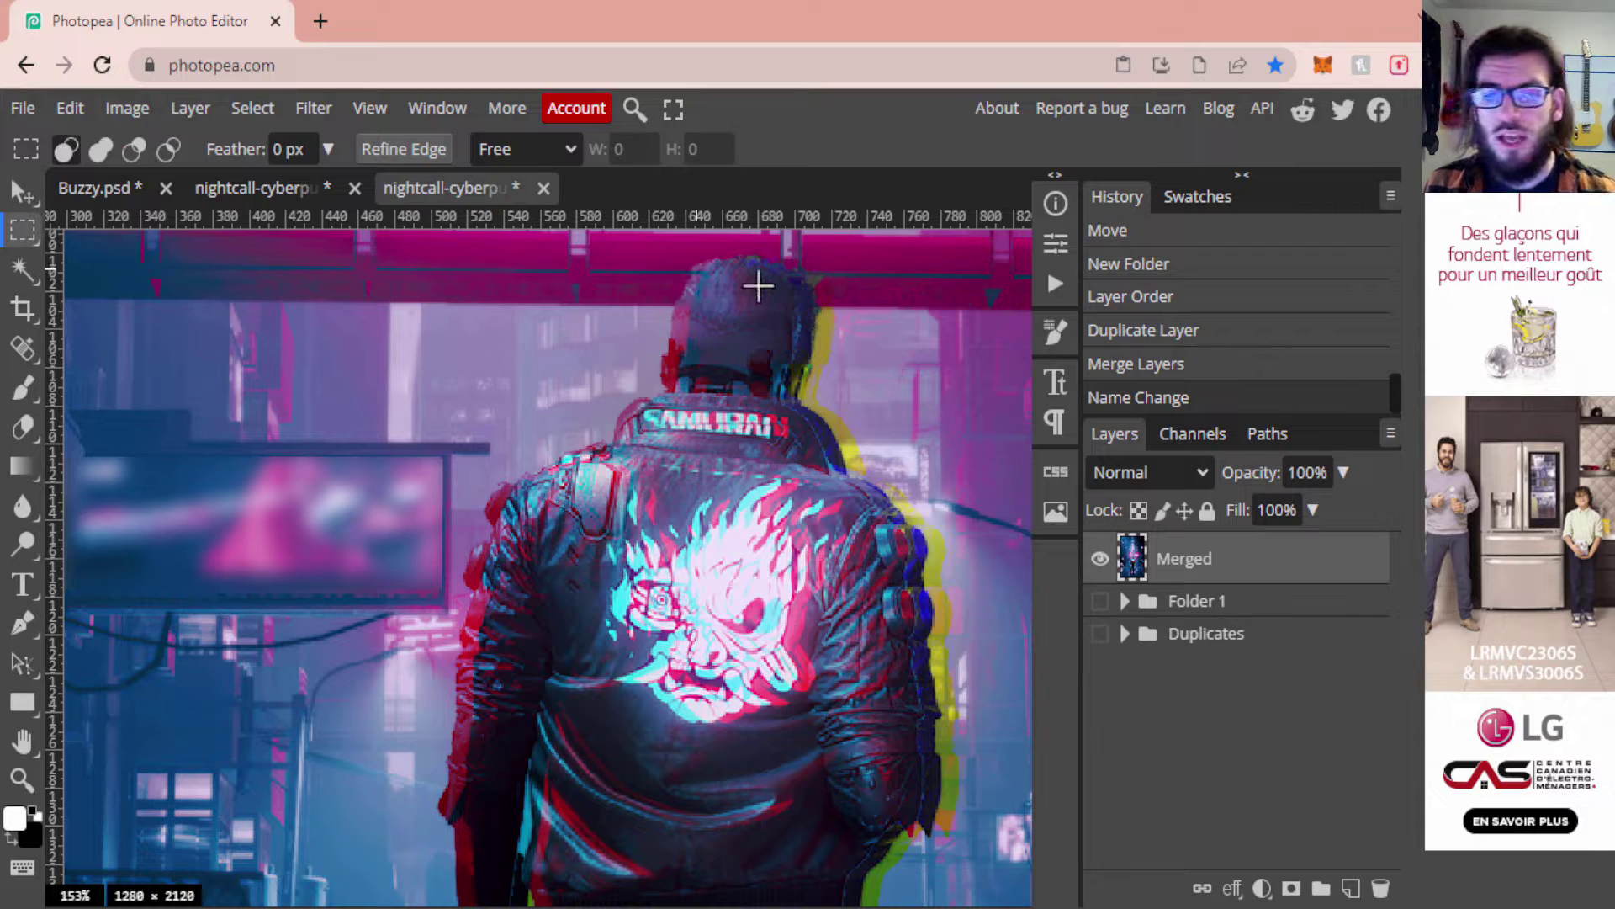
{"action": "left_click_drag", "start_coordinate": [774, 300], "coordinate": [858, 326]}
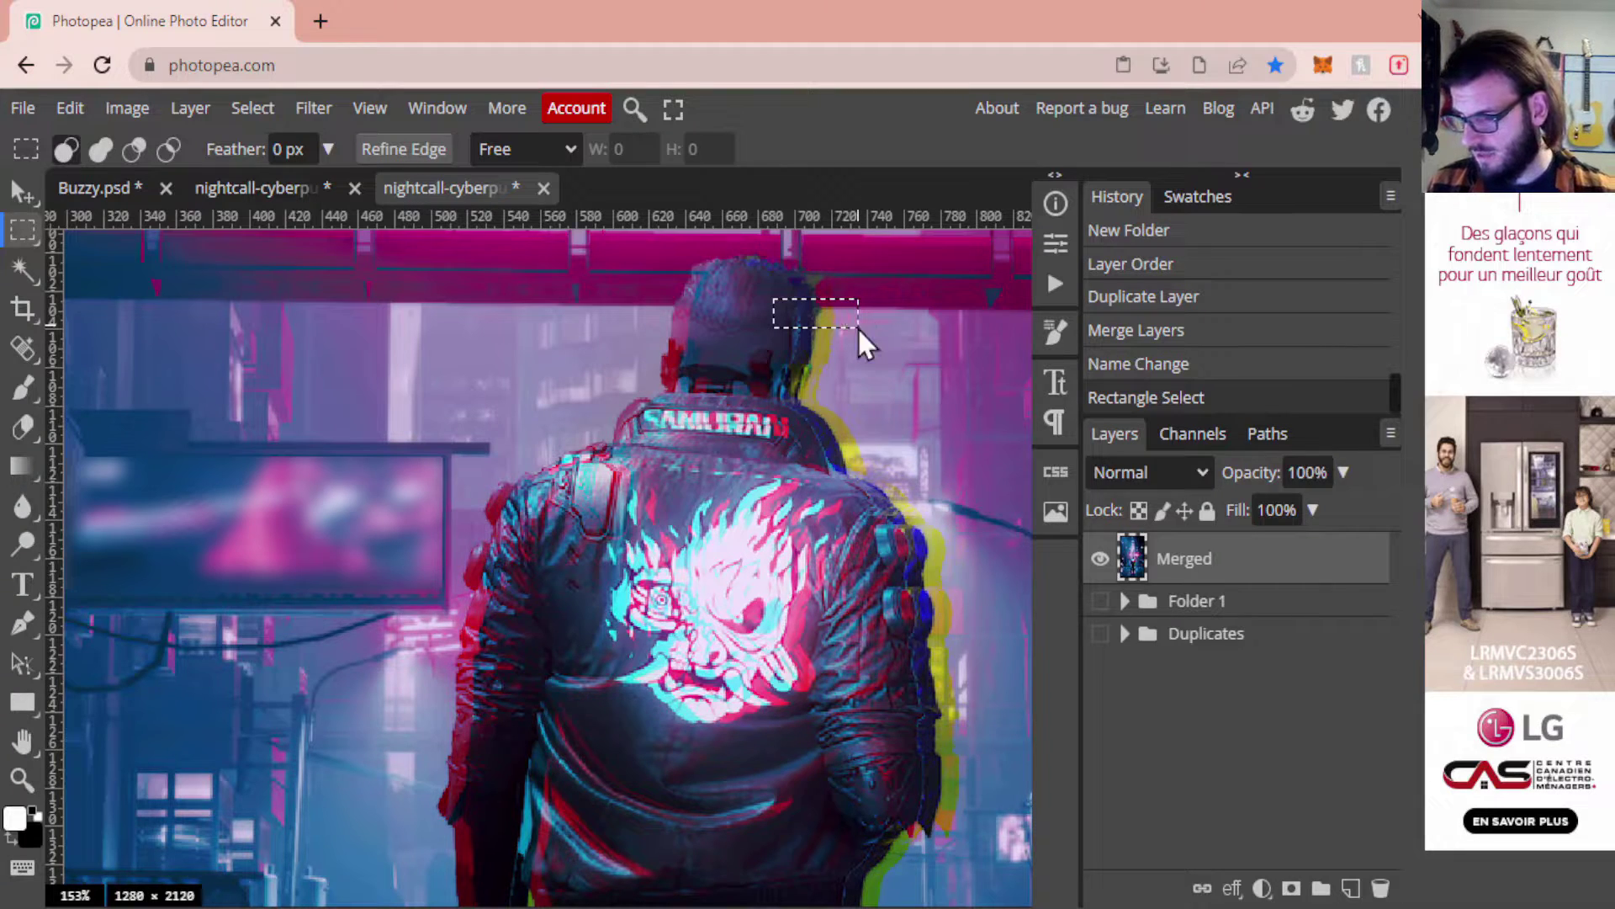
Copy the selected strip onto a new layer and shift it slightly to the right, level with its original position
{"action": "key", "text": "ctrl+c"}
{"action": "key", "text": "ctrl+v"}
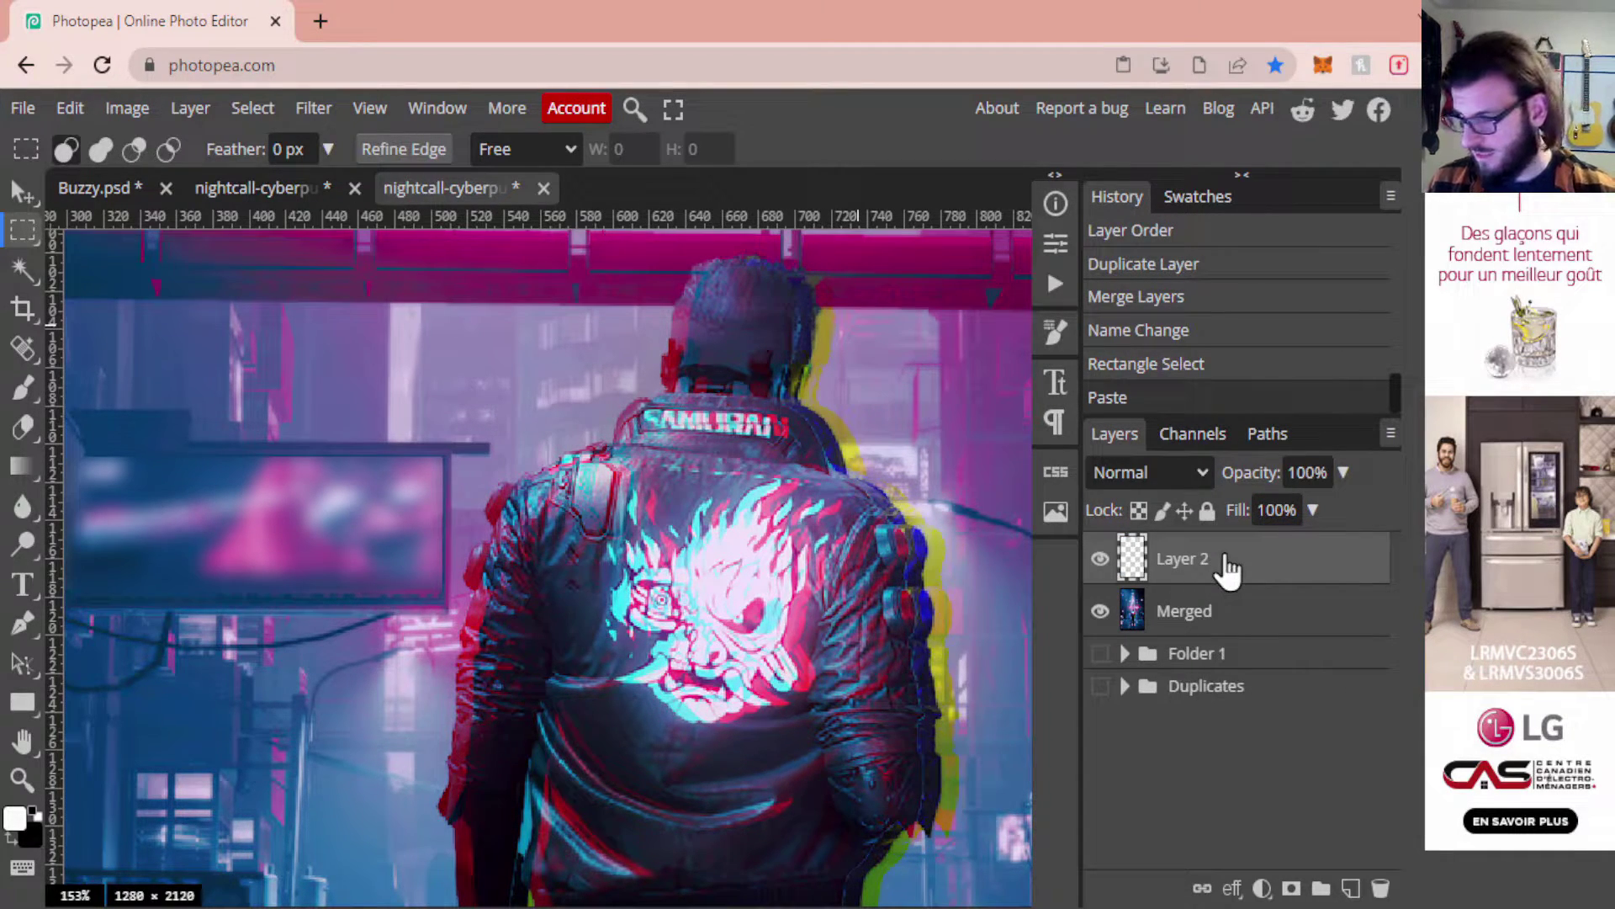
{"action": "key", "text": "v"}
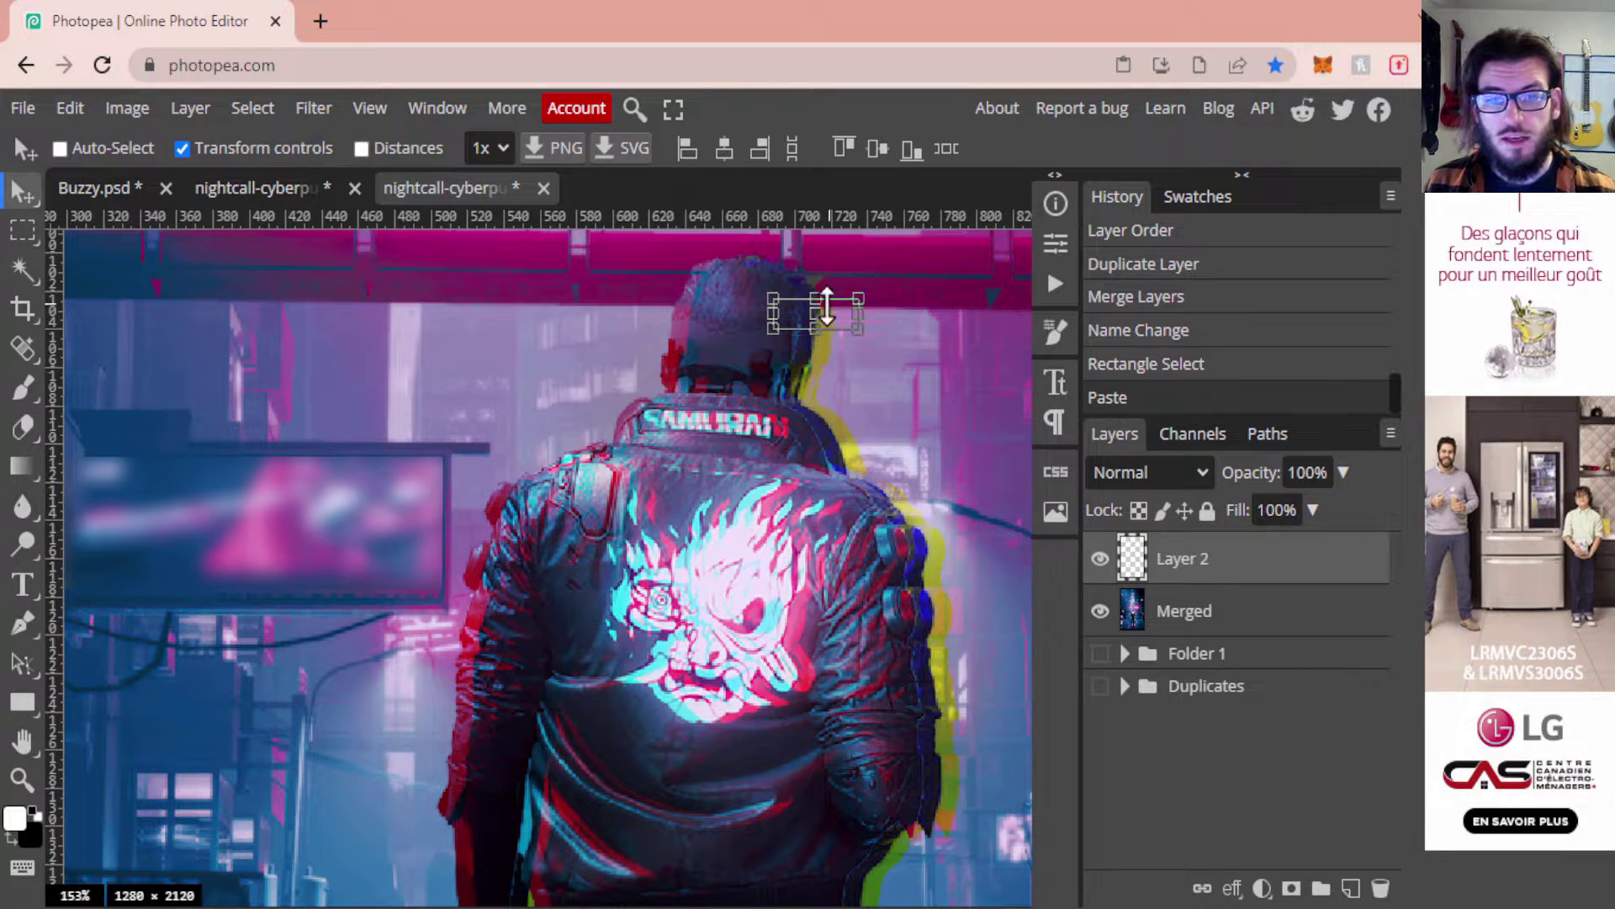
{"action": "left_click_drag", "start_coordinate": [836, 317], "coordinate": [838, 317]}
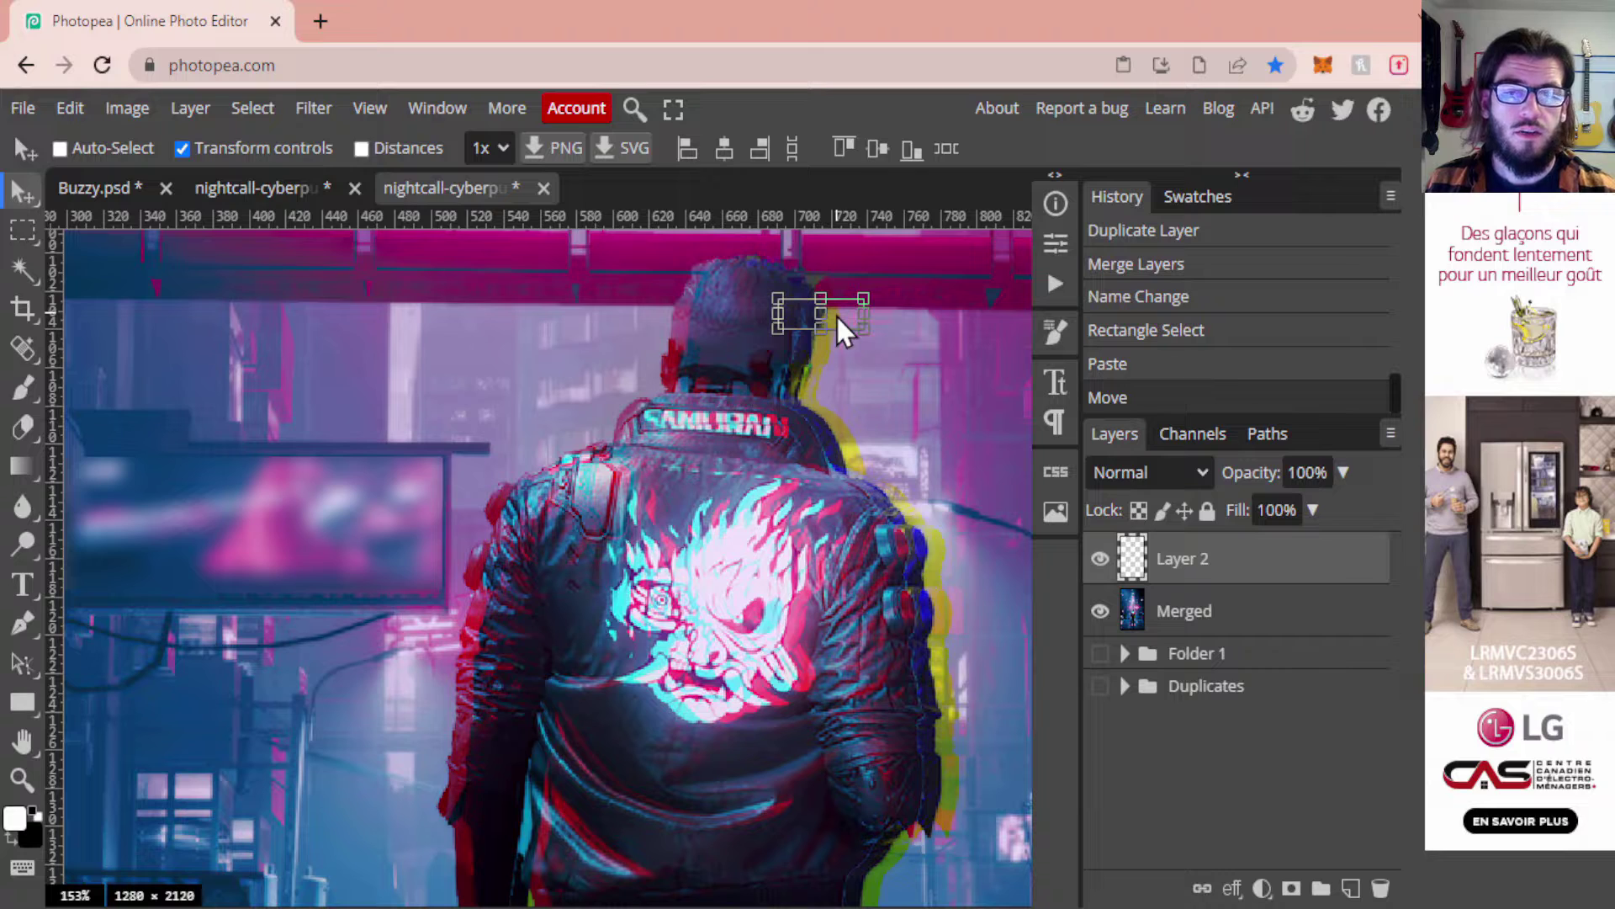
{"action": "mouse_move", "coordinate": [838, 317]}
{"action": "left_mouse_down"}
{"action": "mouse_move", "coordinate": [895, 316]}
{"action": "mouse_move", "coordinate": [847, 317]}
{"action": "left_mouse_up"}
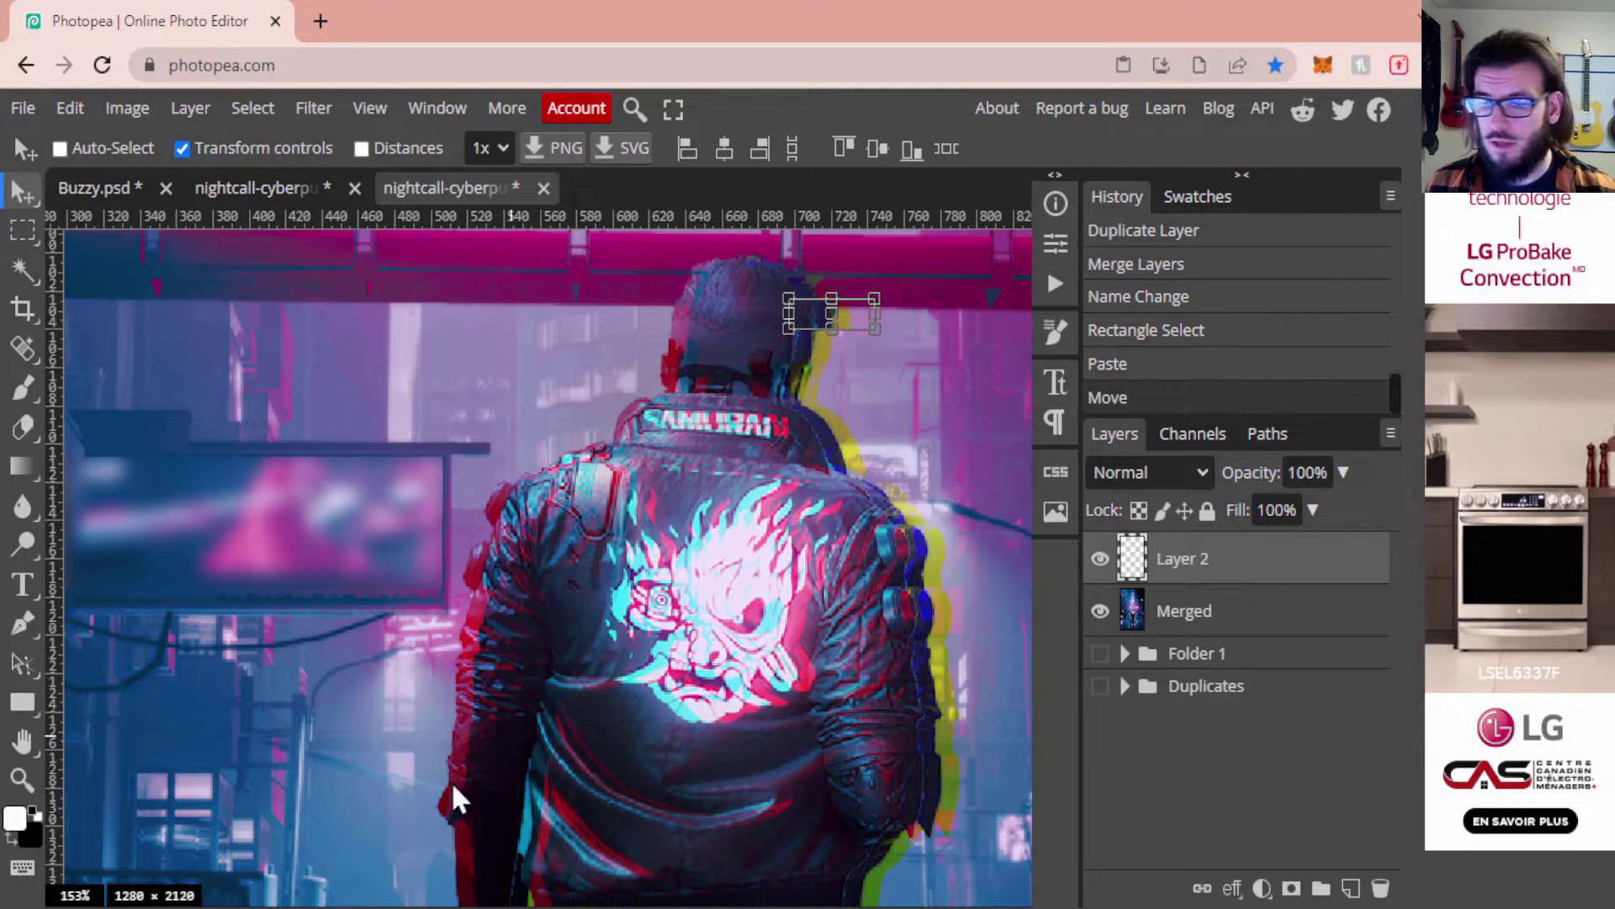
Select a thin horizontal strip of the Merged layer across the left edge of the man's head
{"action": "left_click", "coordinate": [20, 774]}
{"action": "left_click_drag", "start_coordinate": [858, 361], "coordinate": [909, 361]}
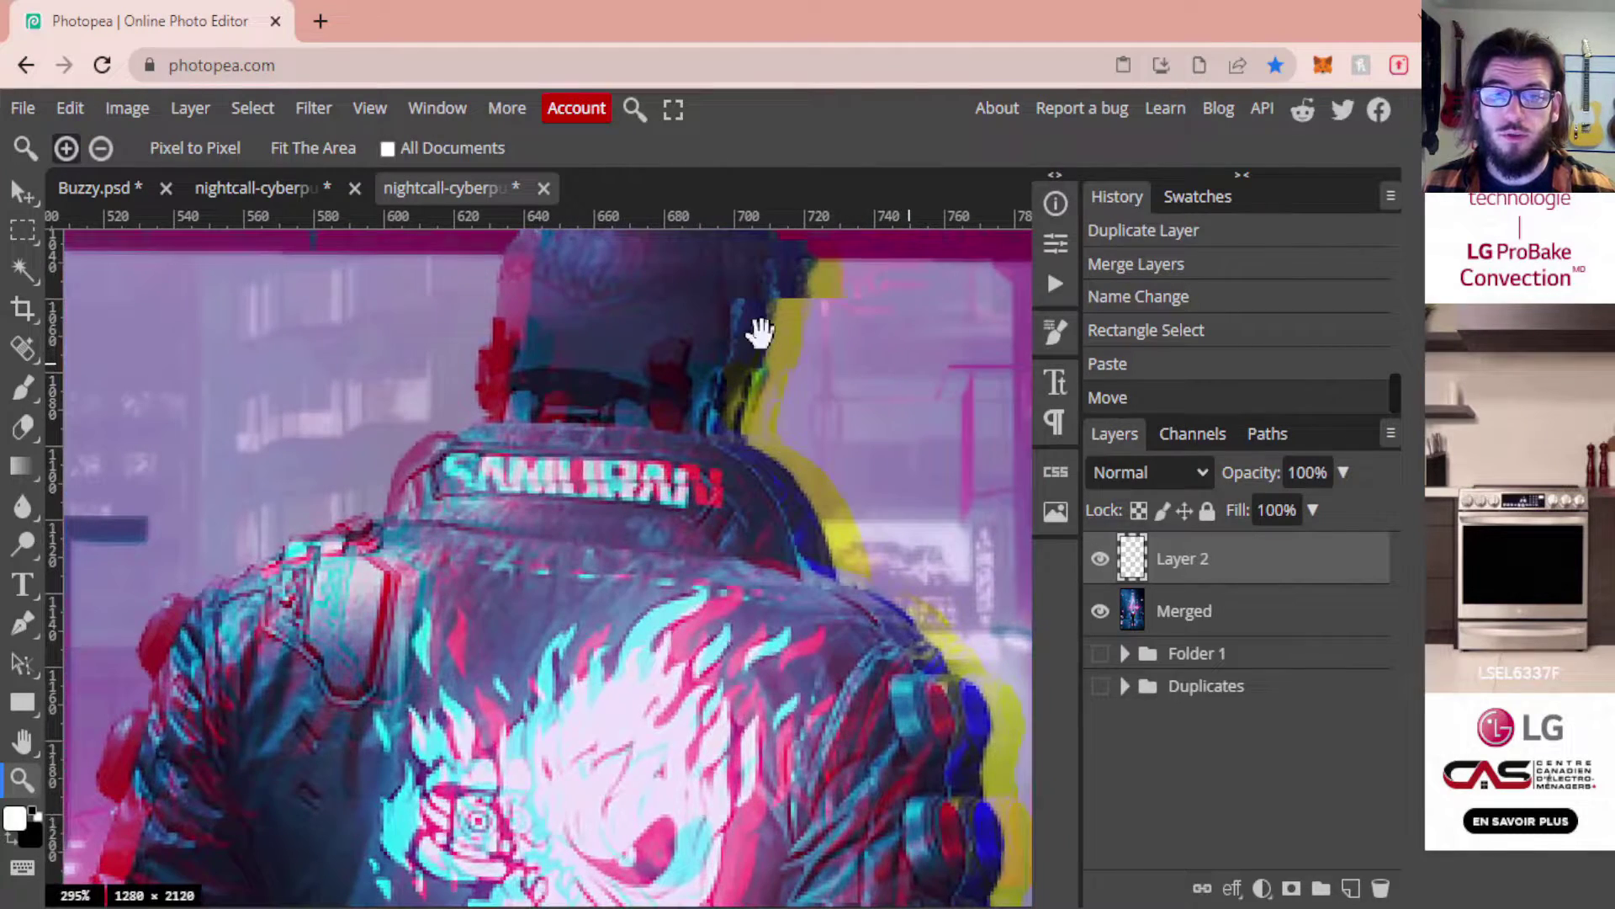
{"action": "left_click_drag", "start_coordinate": [760, 332], "coordinate": [732, 397]}
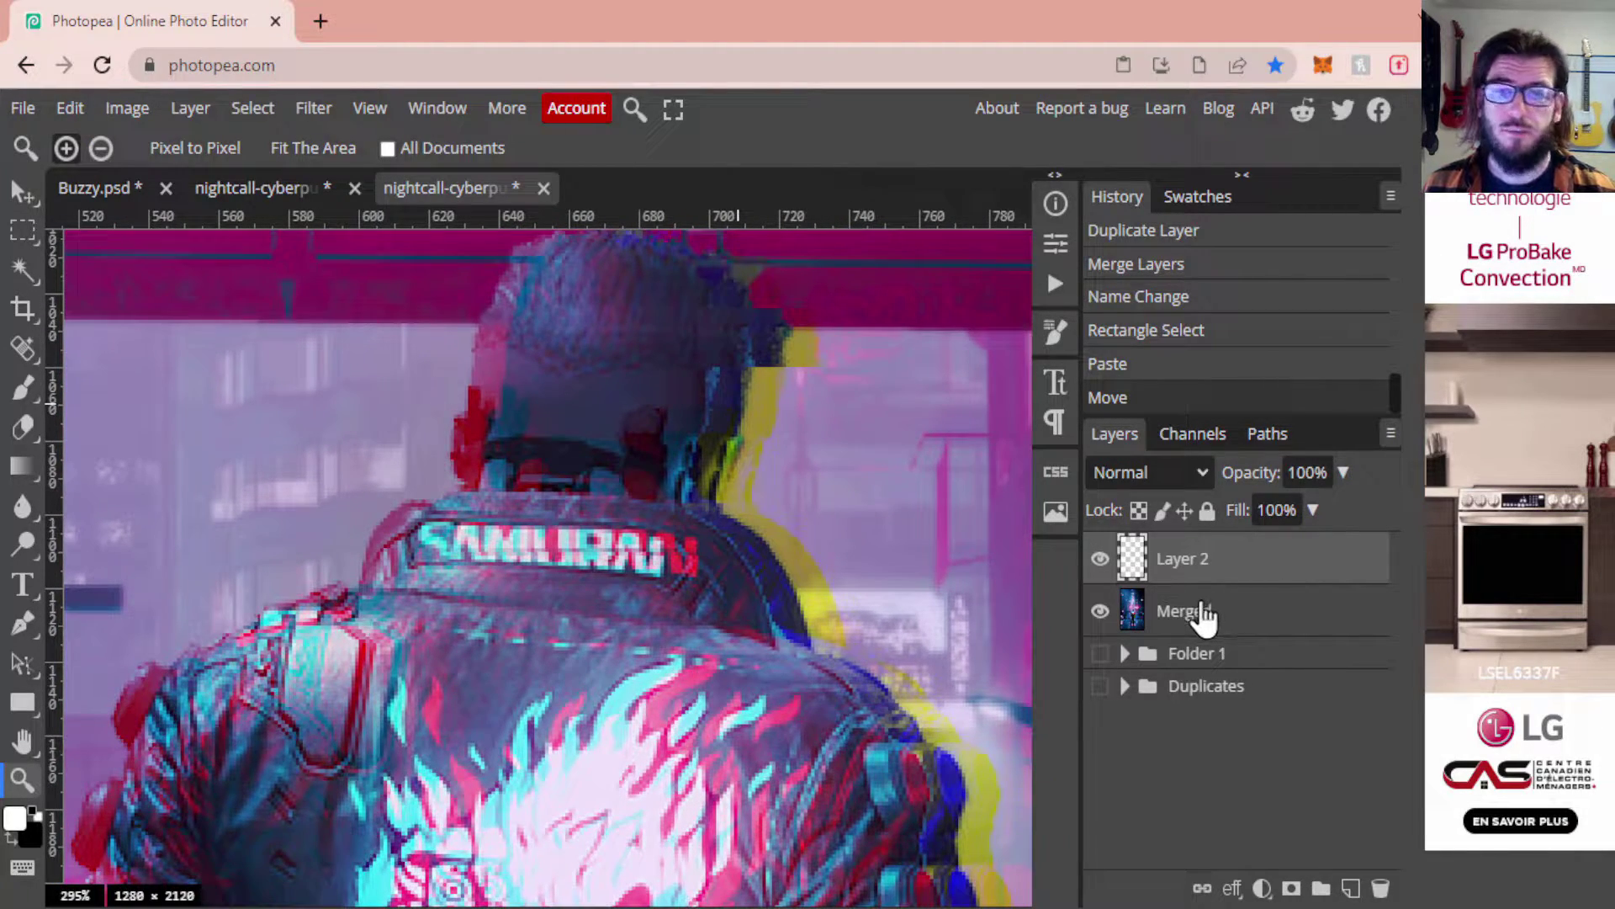
{"action": "left_click", "coordinate": [1205, 616]}
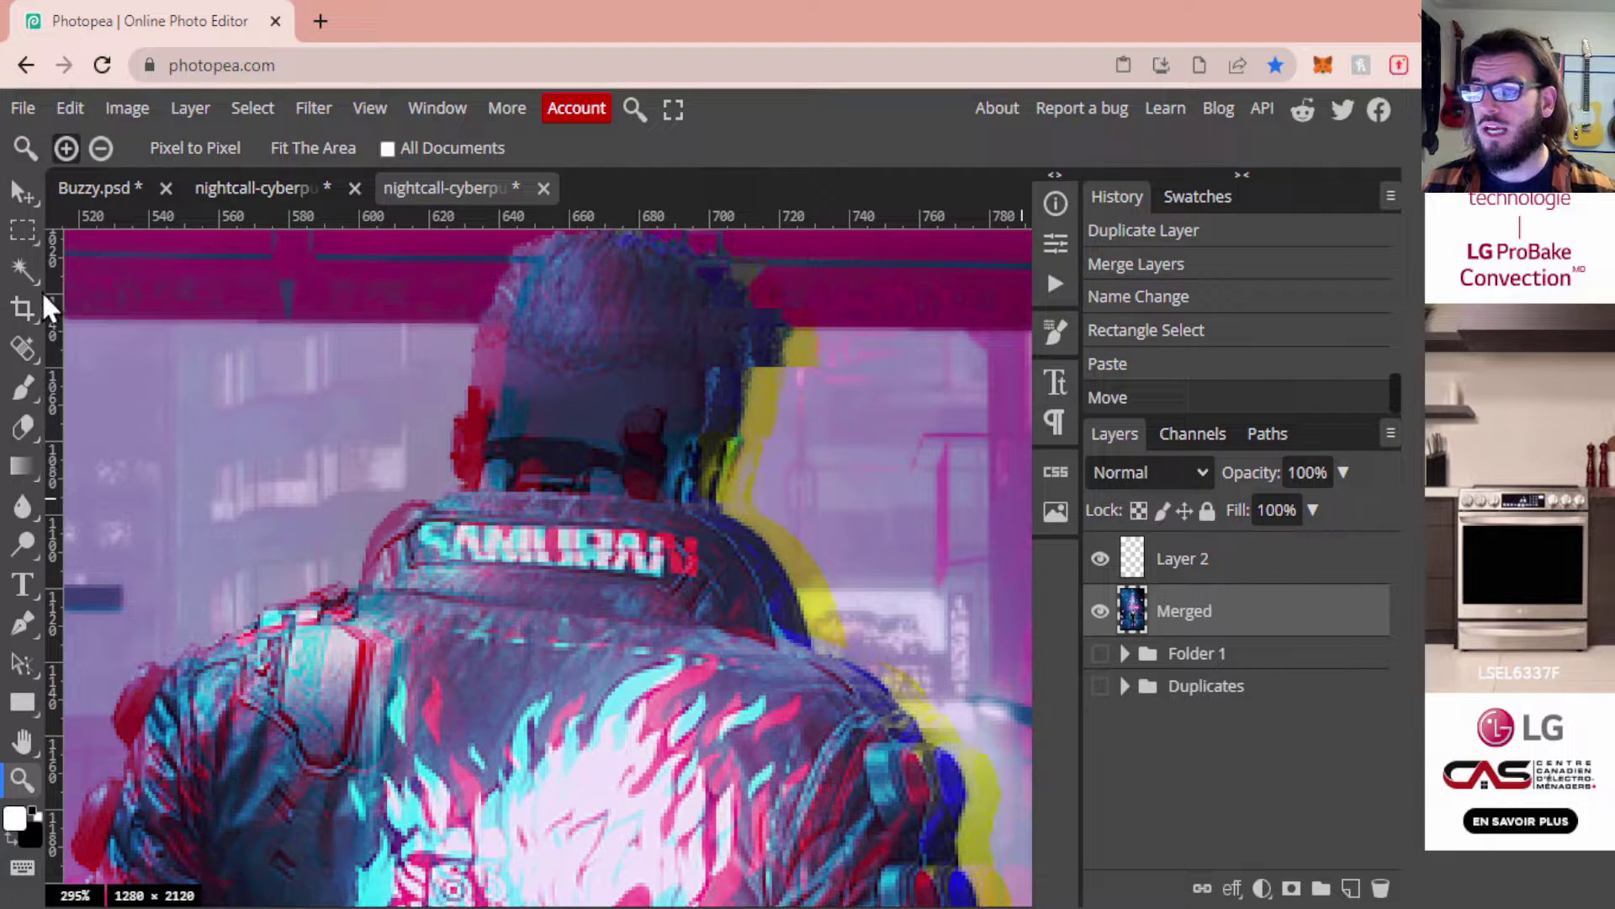
{"action": "left_click", "coordinate": [28, 244]}
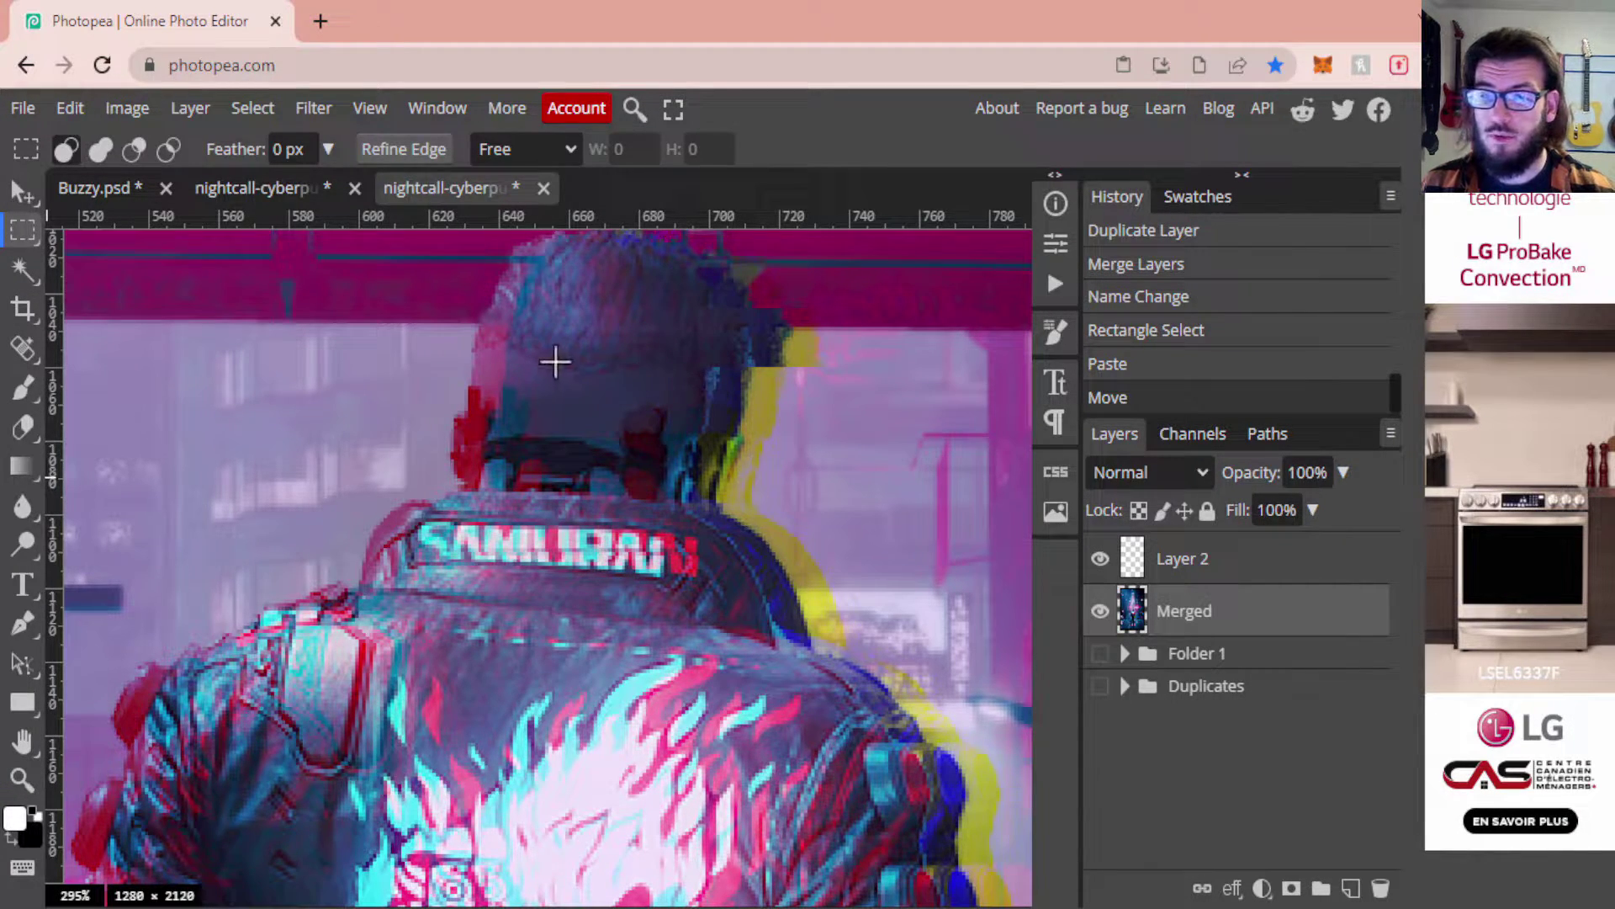
{"action": "left_click_drag", "start_coordinate": [507, 373], "coordinate": [402, 388]}
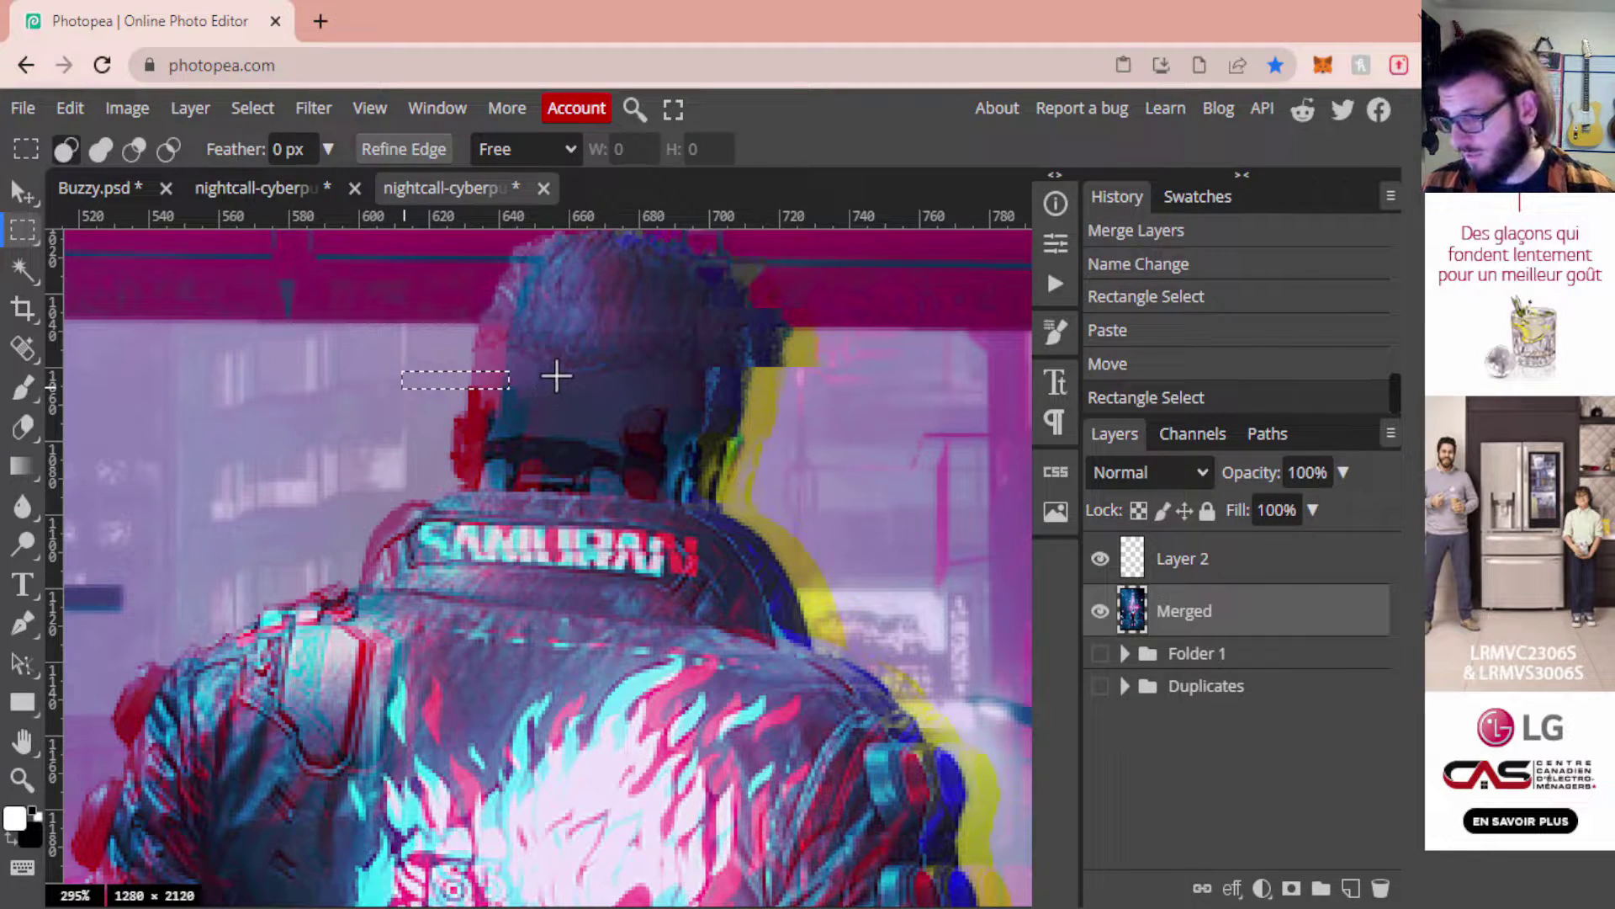
Copy the selected strip onto a new layer and shift it left and slightly up, away from the head's left edge
{"action": "key", "text": "ctrl+c"}
{"action": "key", "text": "ctrl+v"}
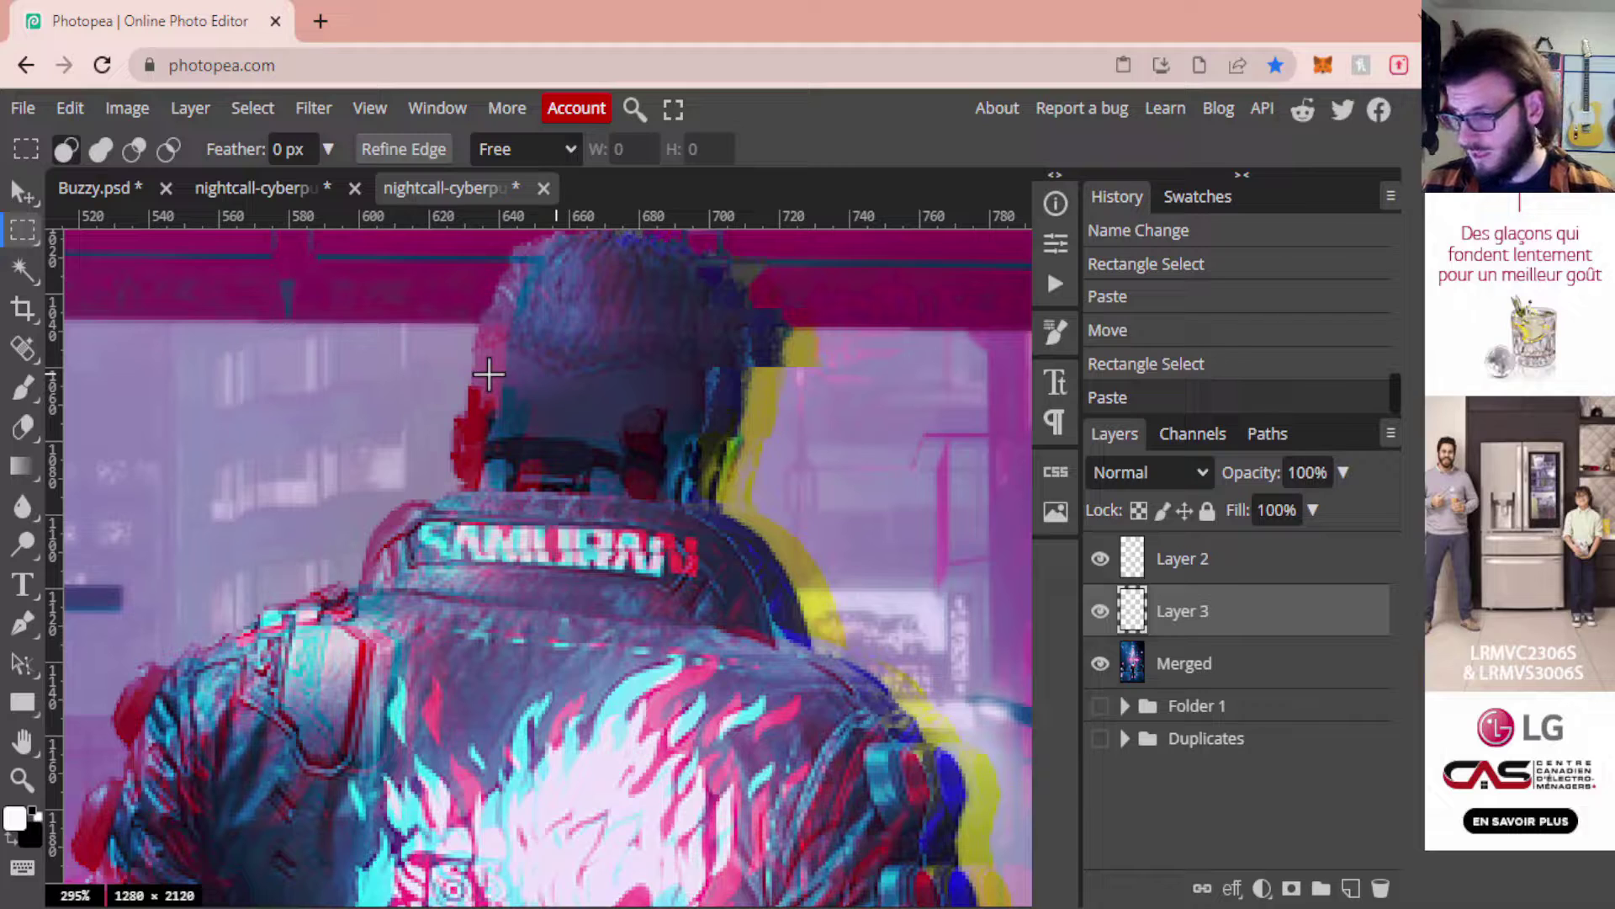
{"action": "key", "text": "v"}
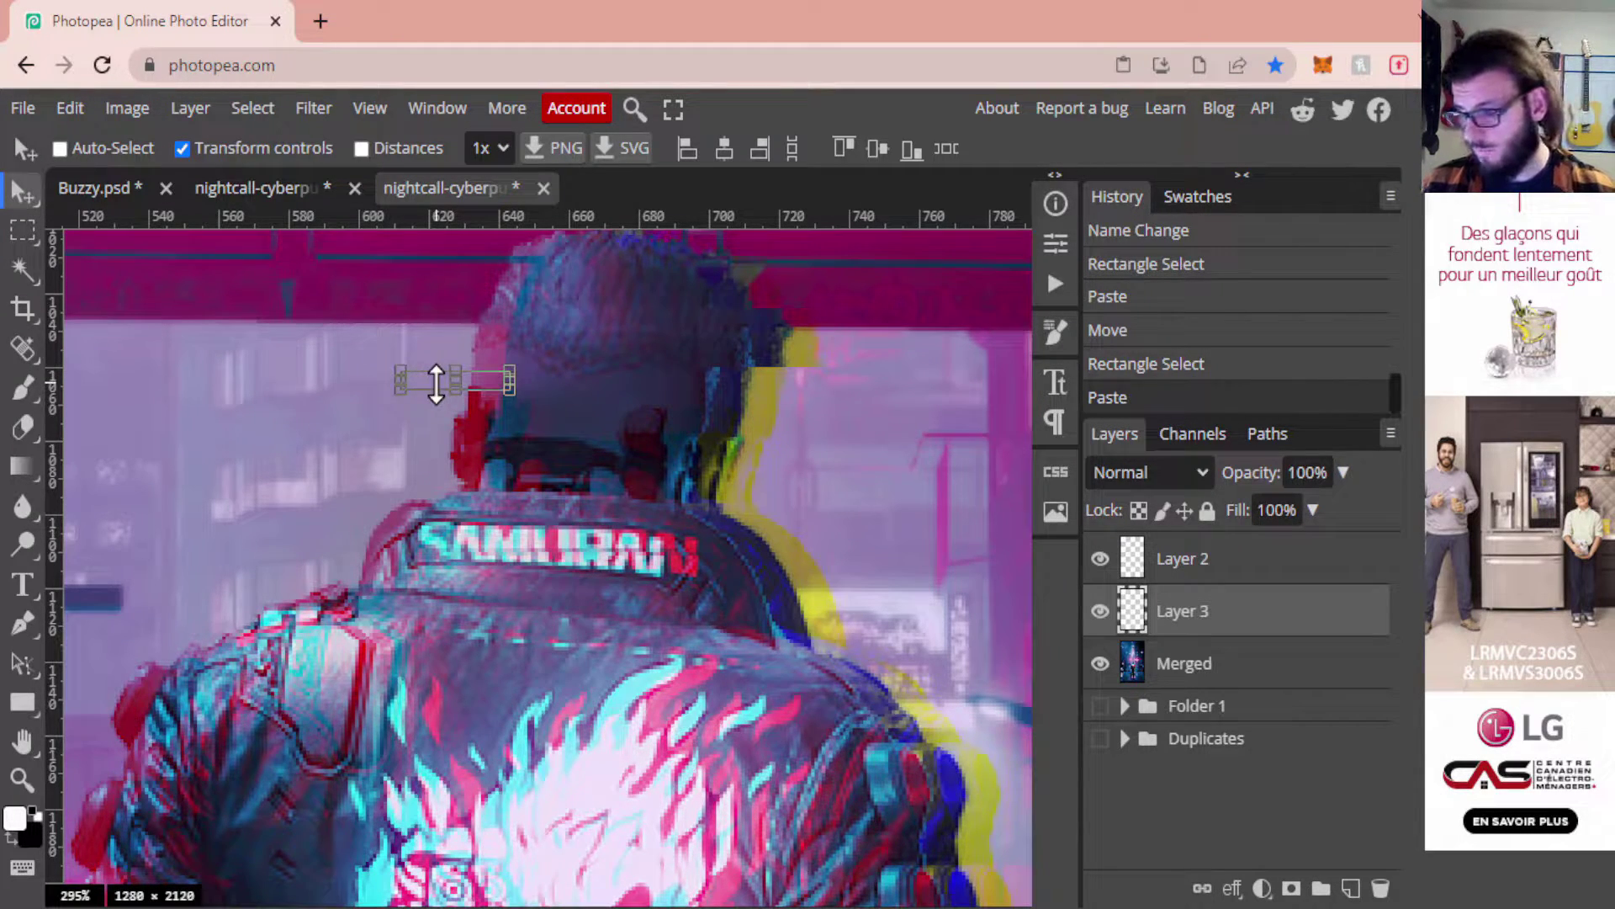
{"action": "left_click_drag", "start_coordinate": [432, 379], "coordinate": [401, 370]}
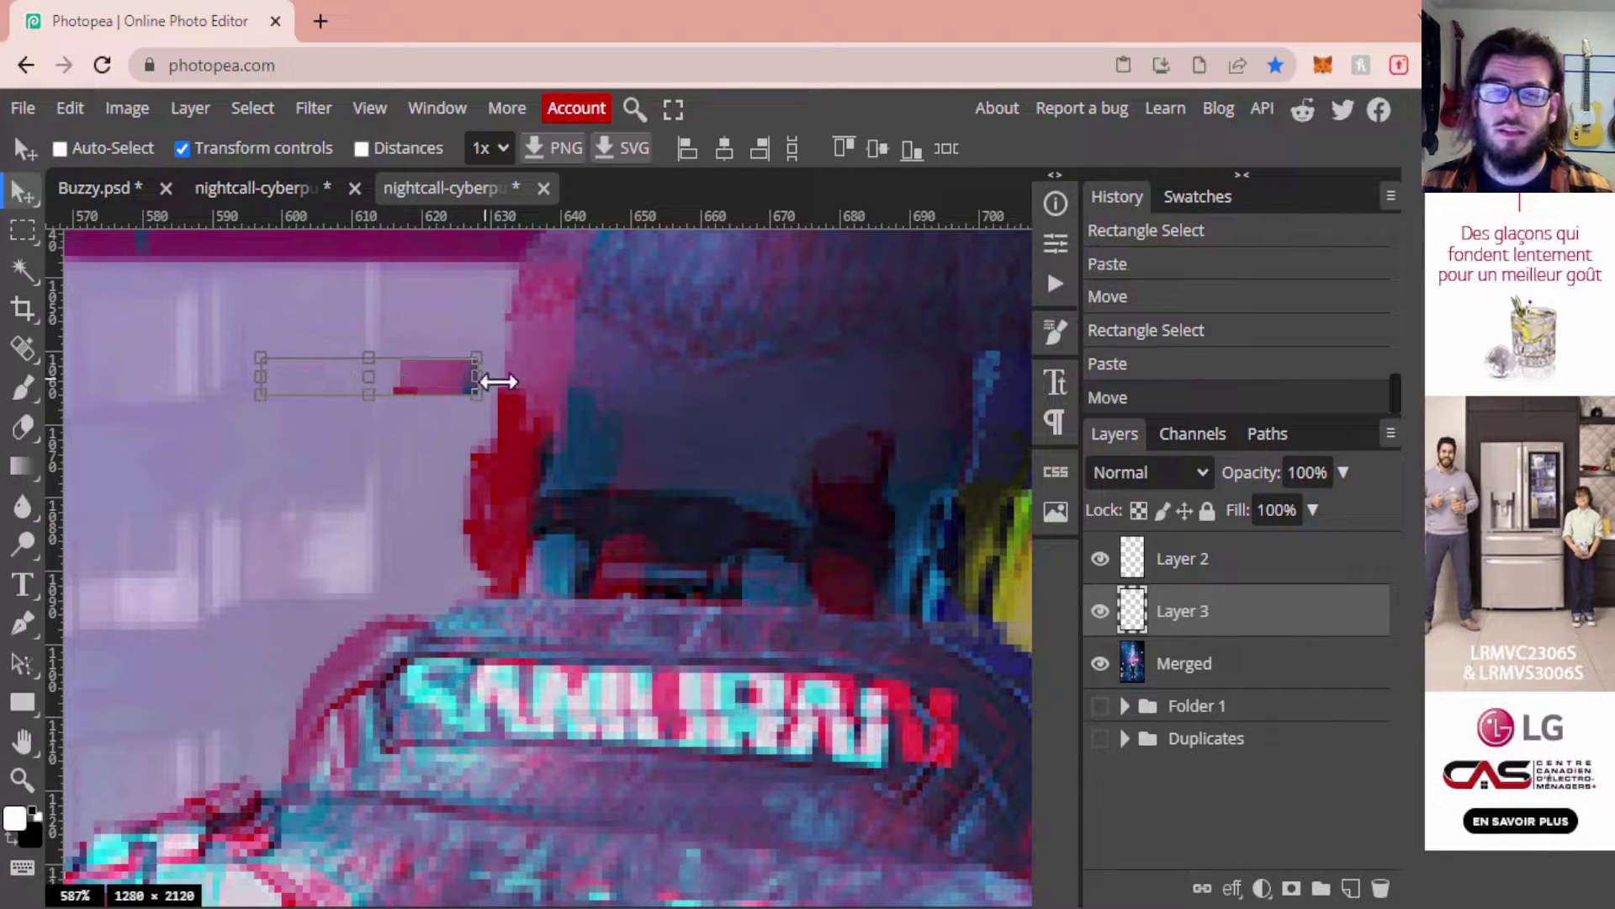
Select a longer, flat strip of the Merged layer from the top of the man's left ear across the back of his head
{"action": "key", "text": "z"}
{"action": "scroll", "coordinate": [714, 396], "scroll_direction": "down", "scroll_amount": 5}
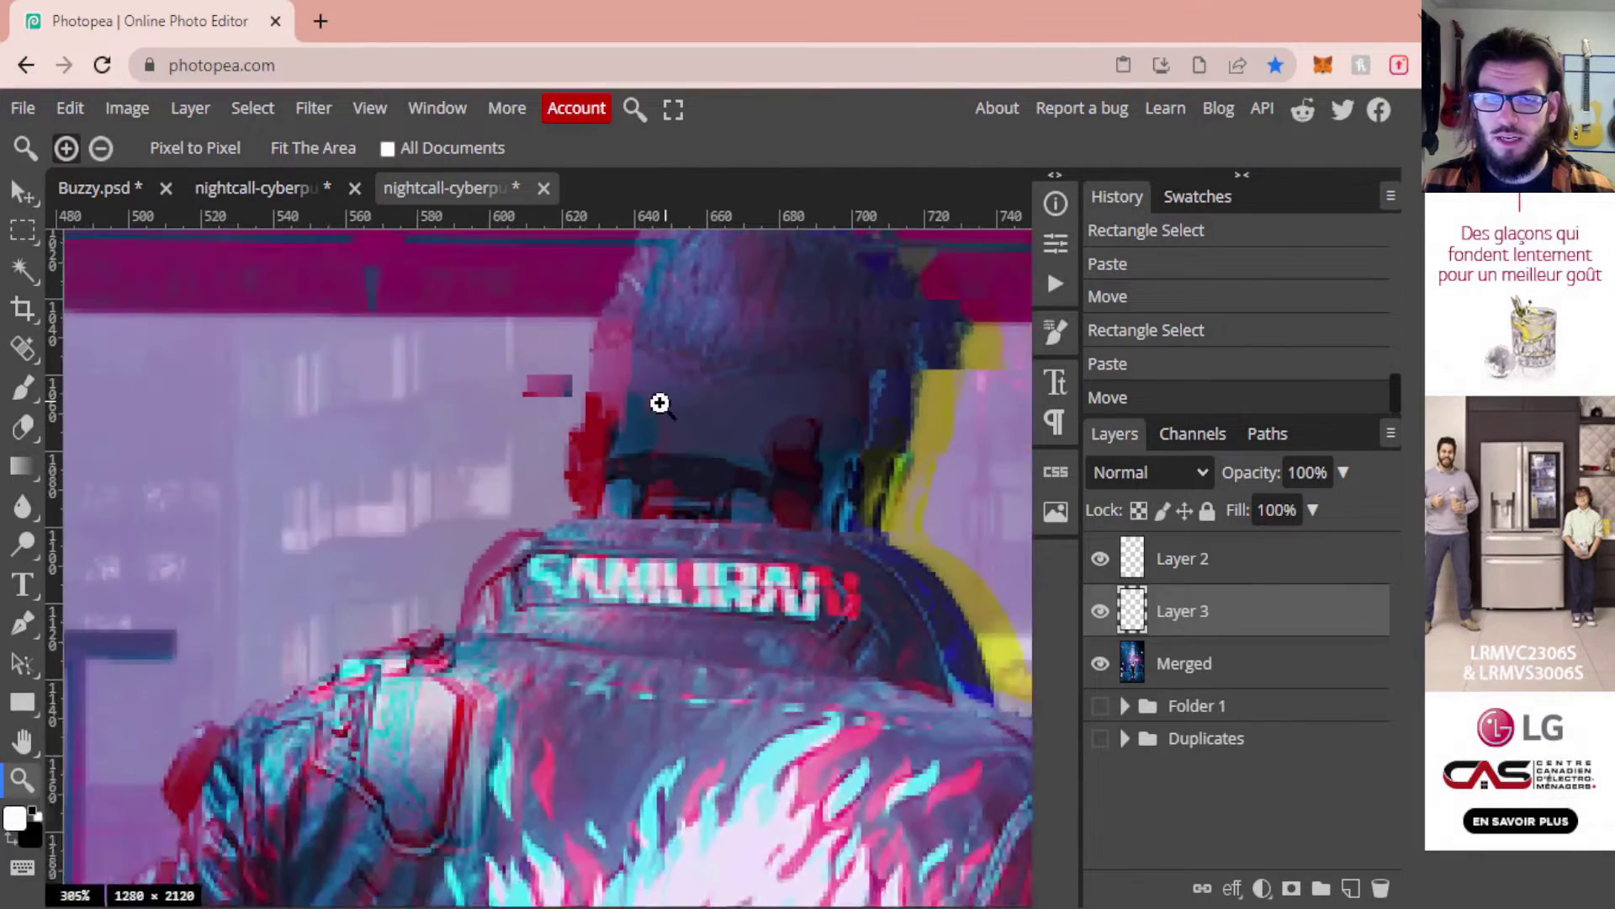
{"action": "left_click_drag", "start_coordinate": [706, 358], "coordinate": [652, 360]}
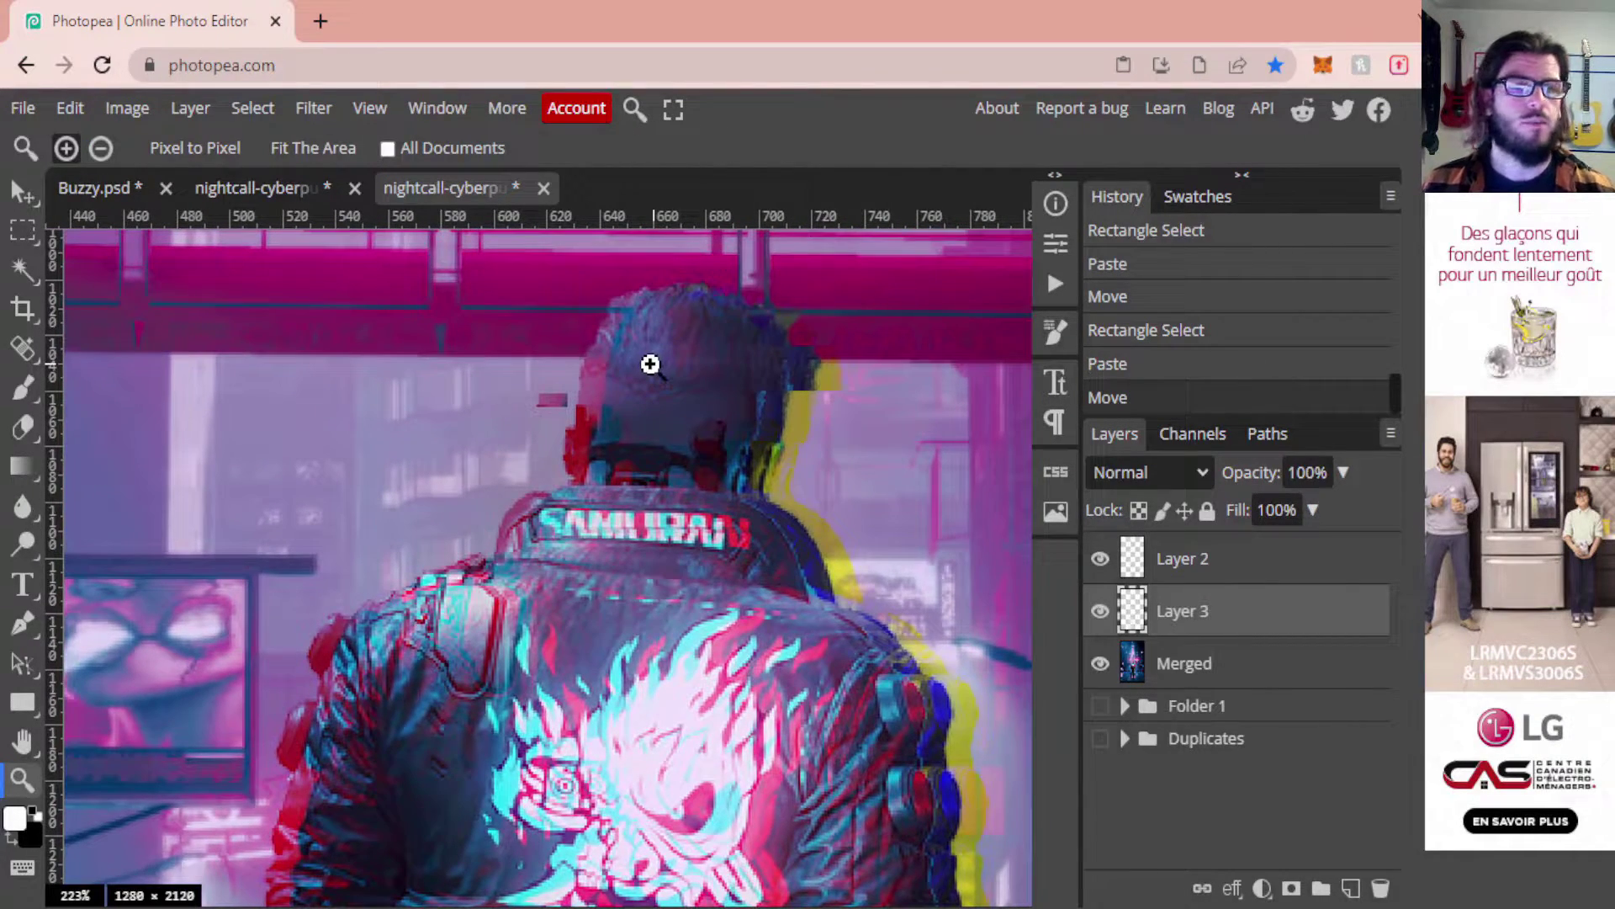
{"action": "key", "text": "m"}
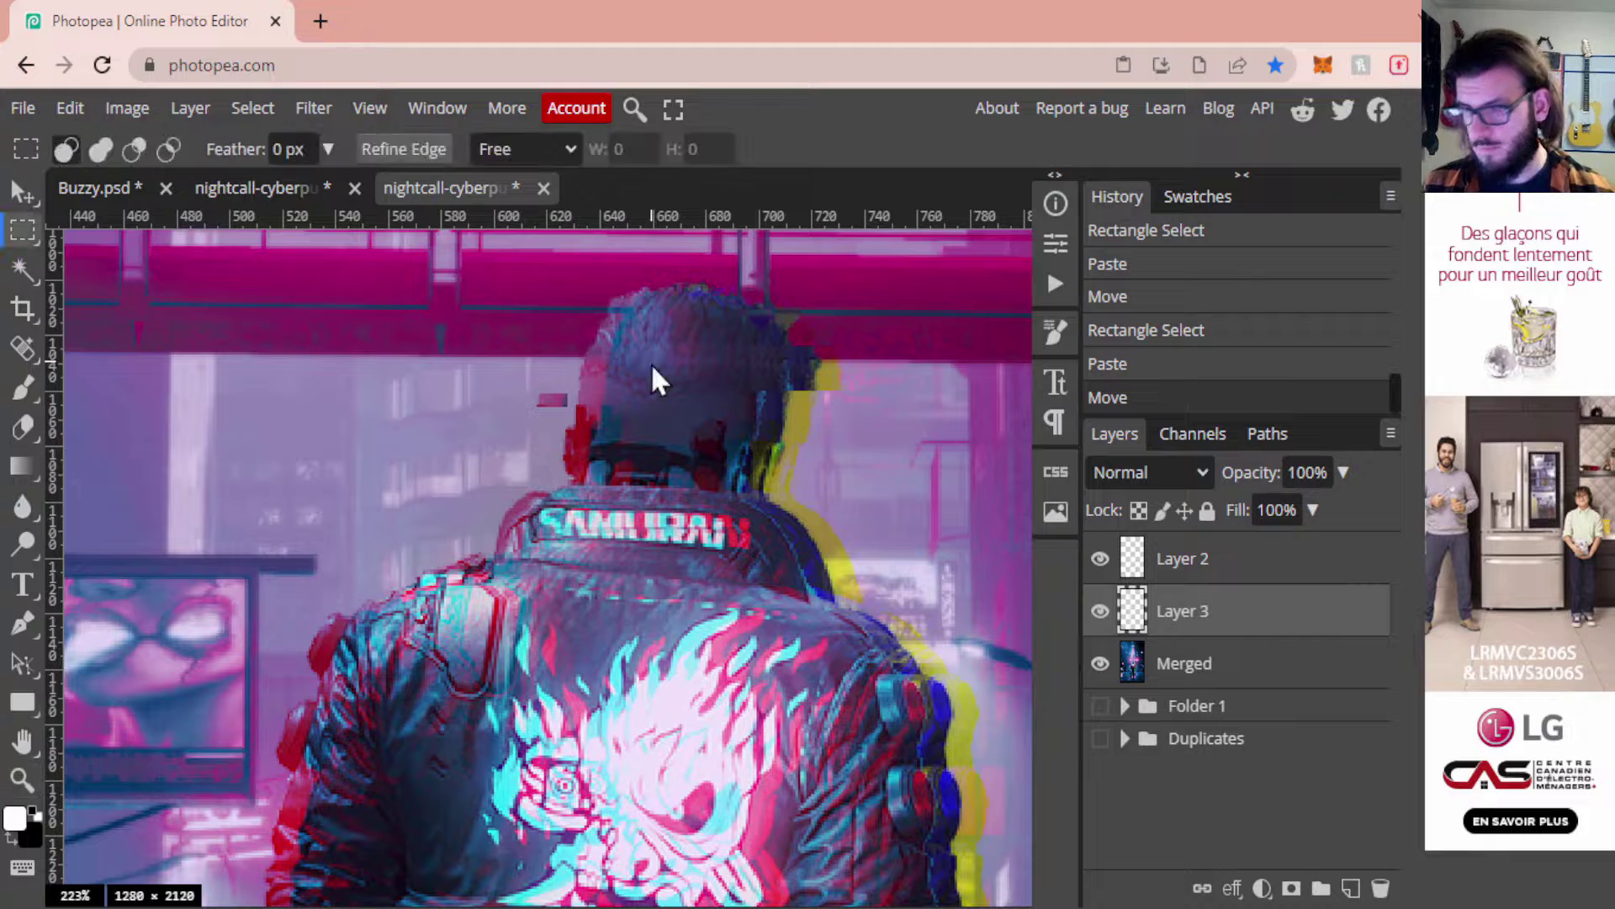
{"action": "left_click_drag", "start_coordinate": [578, 418], "coordinate": [703, 431]}
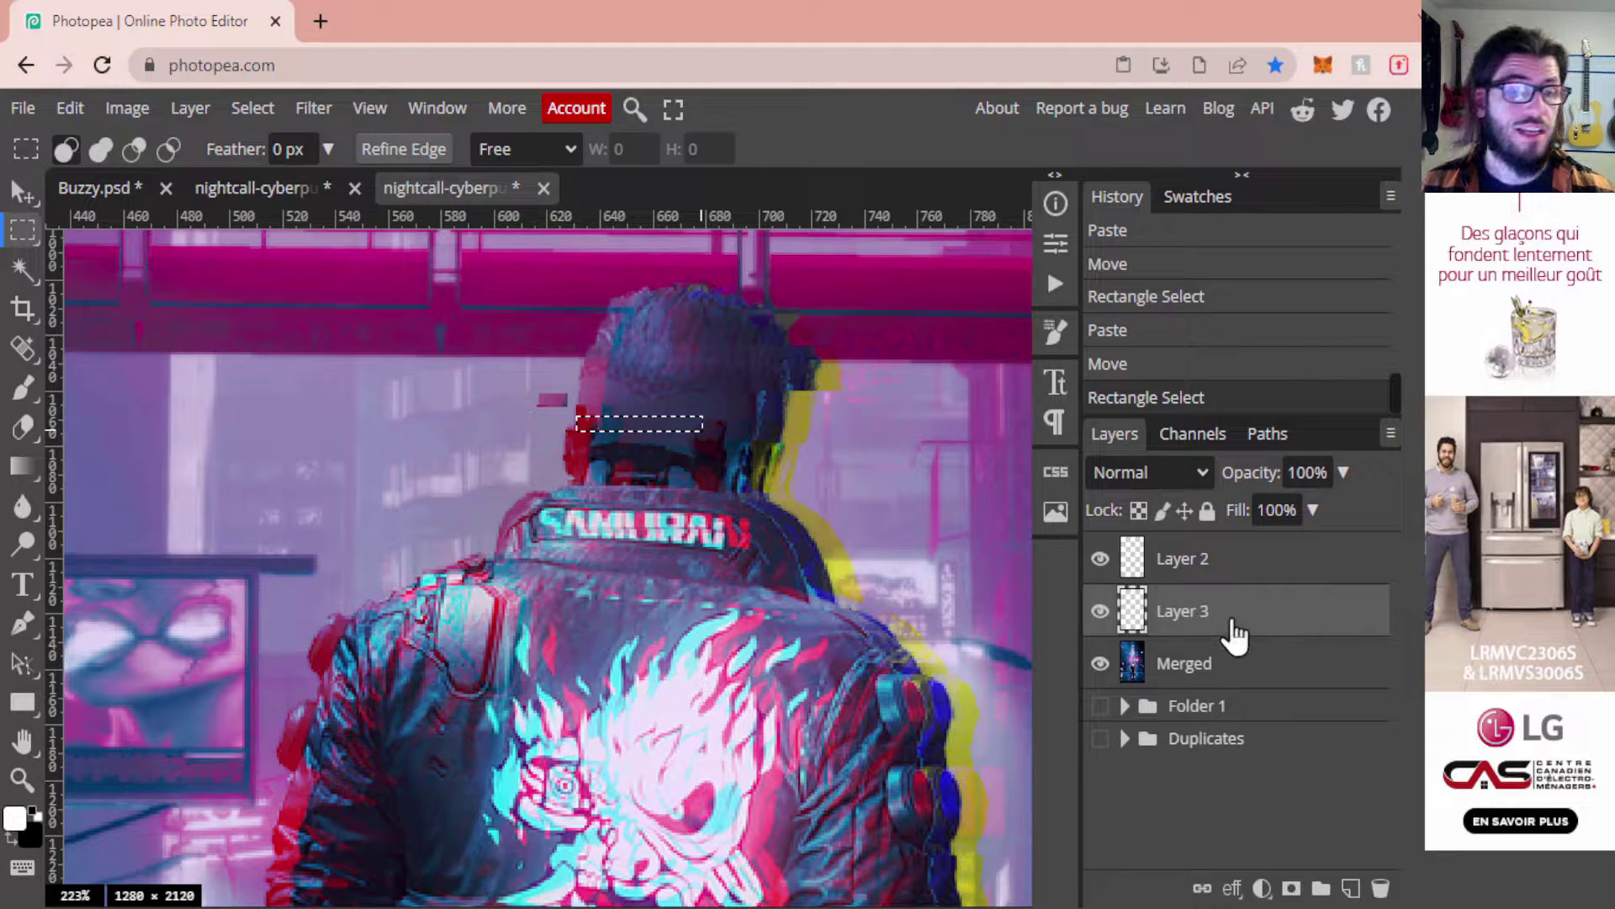
{"action": "left_click", "coordinate": [1166, 662]}
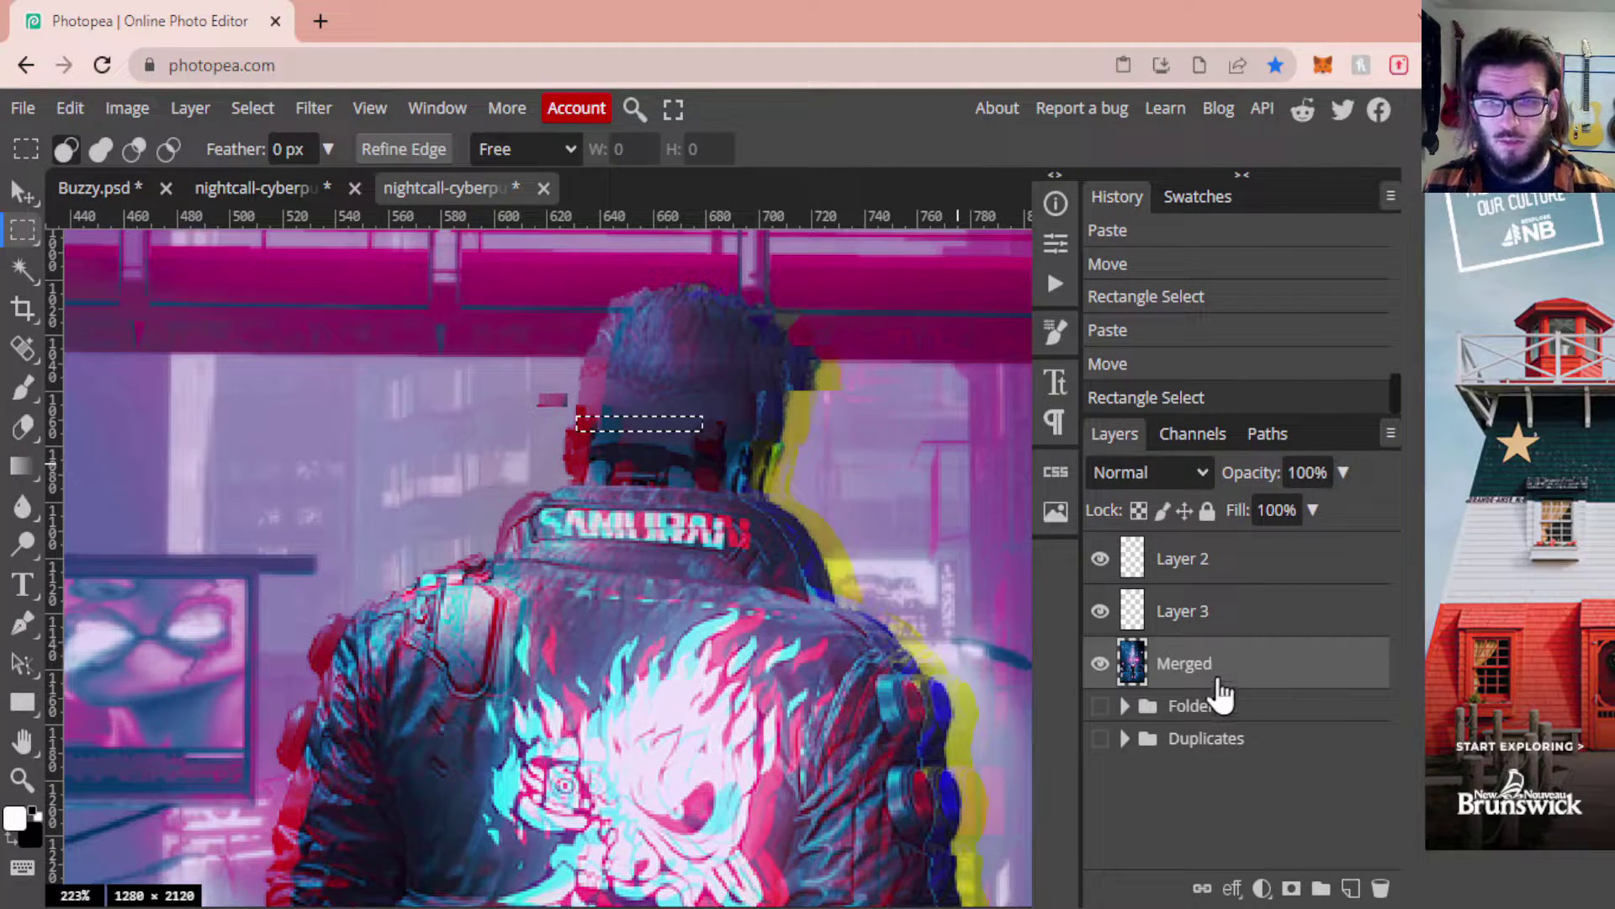
Copy the selected ear-level strip onto a new layer and shift it left and slightly down so it juts out beside the head
{"action": "key", "text": "ctrl+c"}
{"action": "key", "text": "ctrl+v"}
{"action": "key", "text": "z"}
{"action": "left_click_drag", "start_coordinate": [639, 465], "coordinate": [717, 463]}
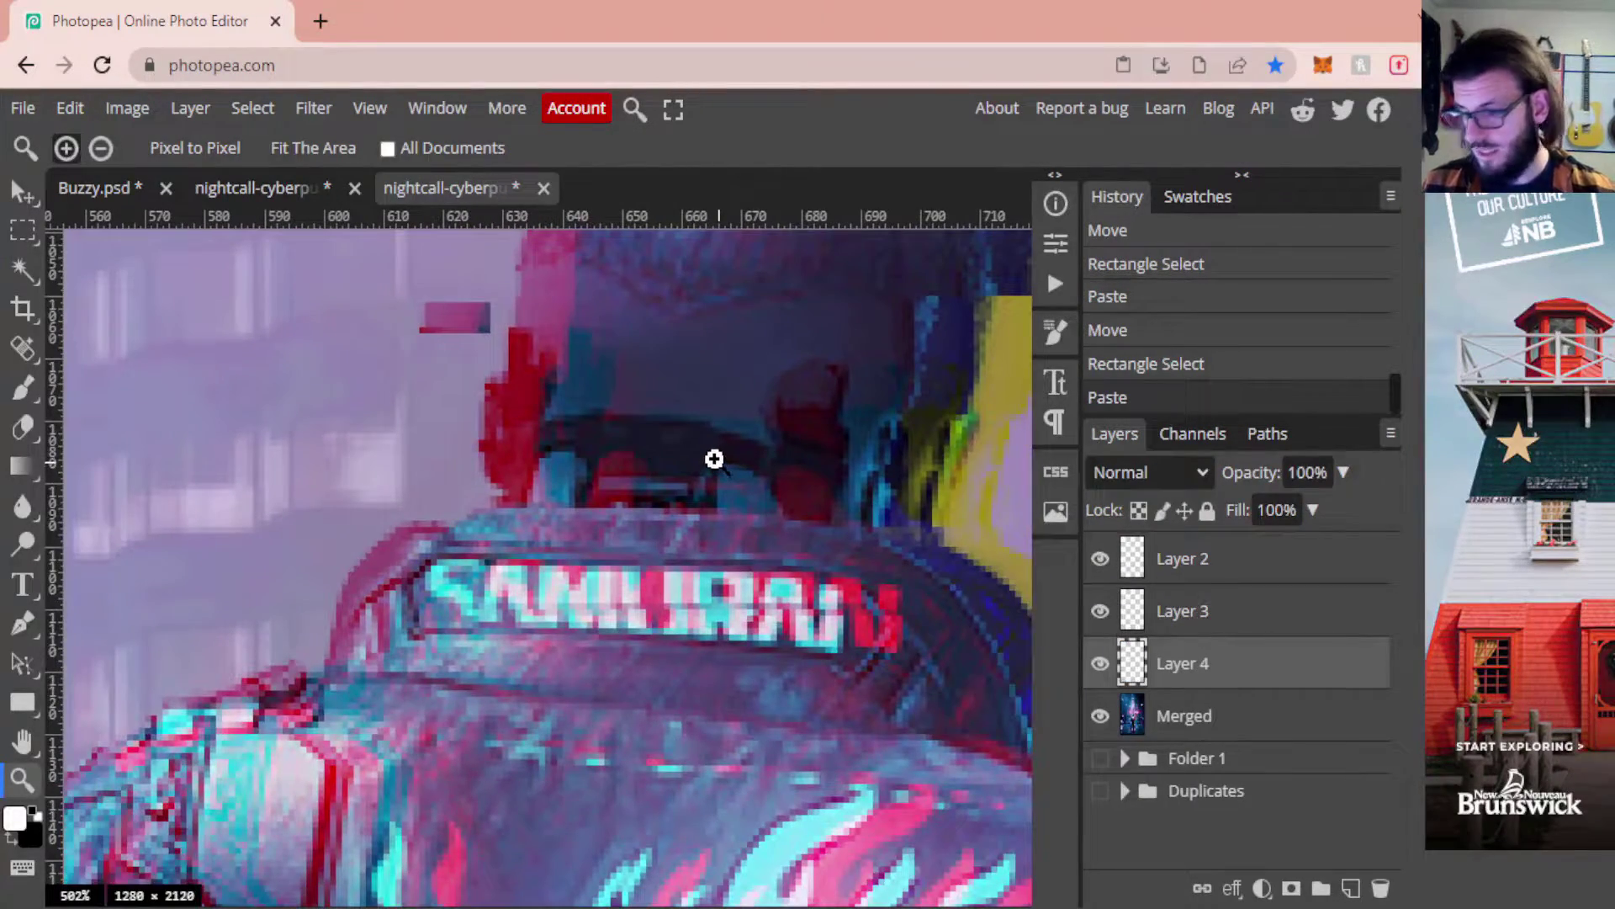
{"action": "key", "text": "v"}
{"action": "left_click_drag", "start_coordinate": [661, 377], "coordinate": [623, 389]}
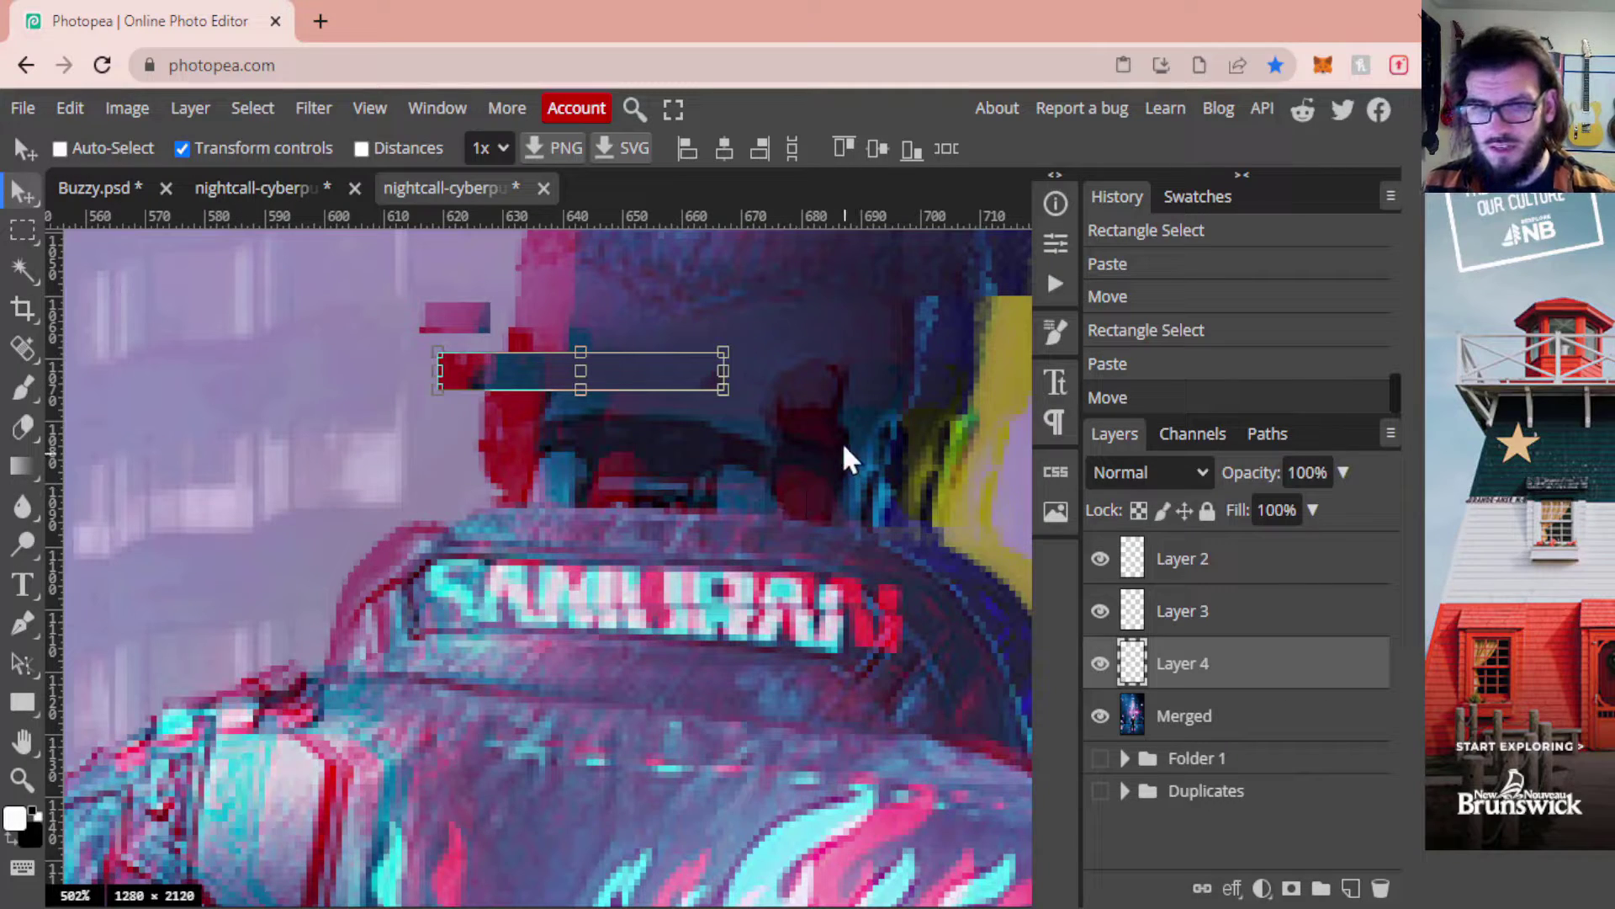
Select a small rectangle across the right end of the jacket collar and its yellow fringe
{"action": "left_click_drag", "start_coordinate": [844, 458], "coordinate": [585, 491]}
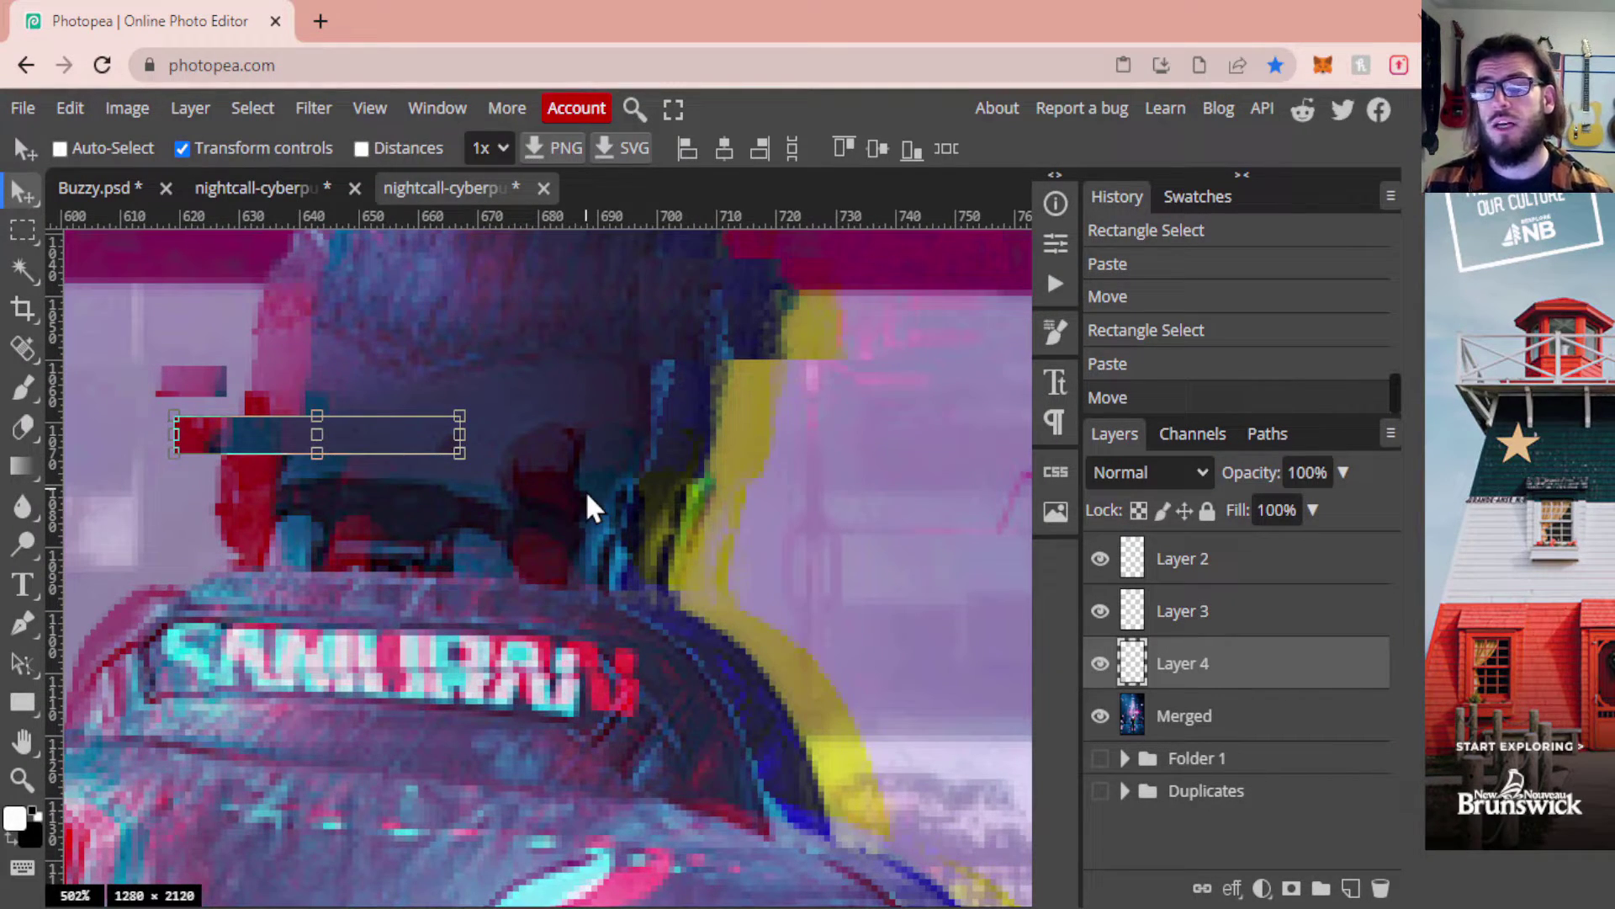
{"action": "key", "text": "m"}
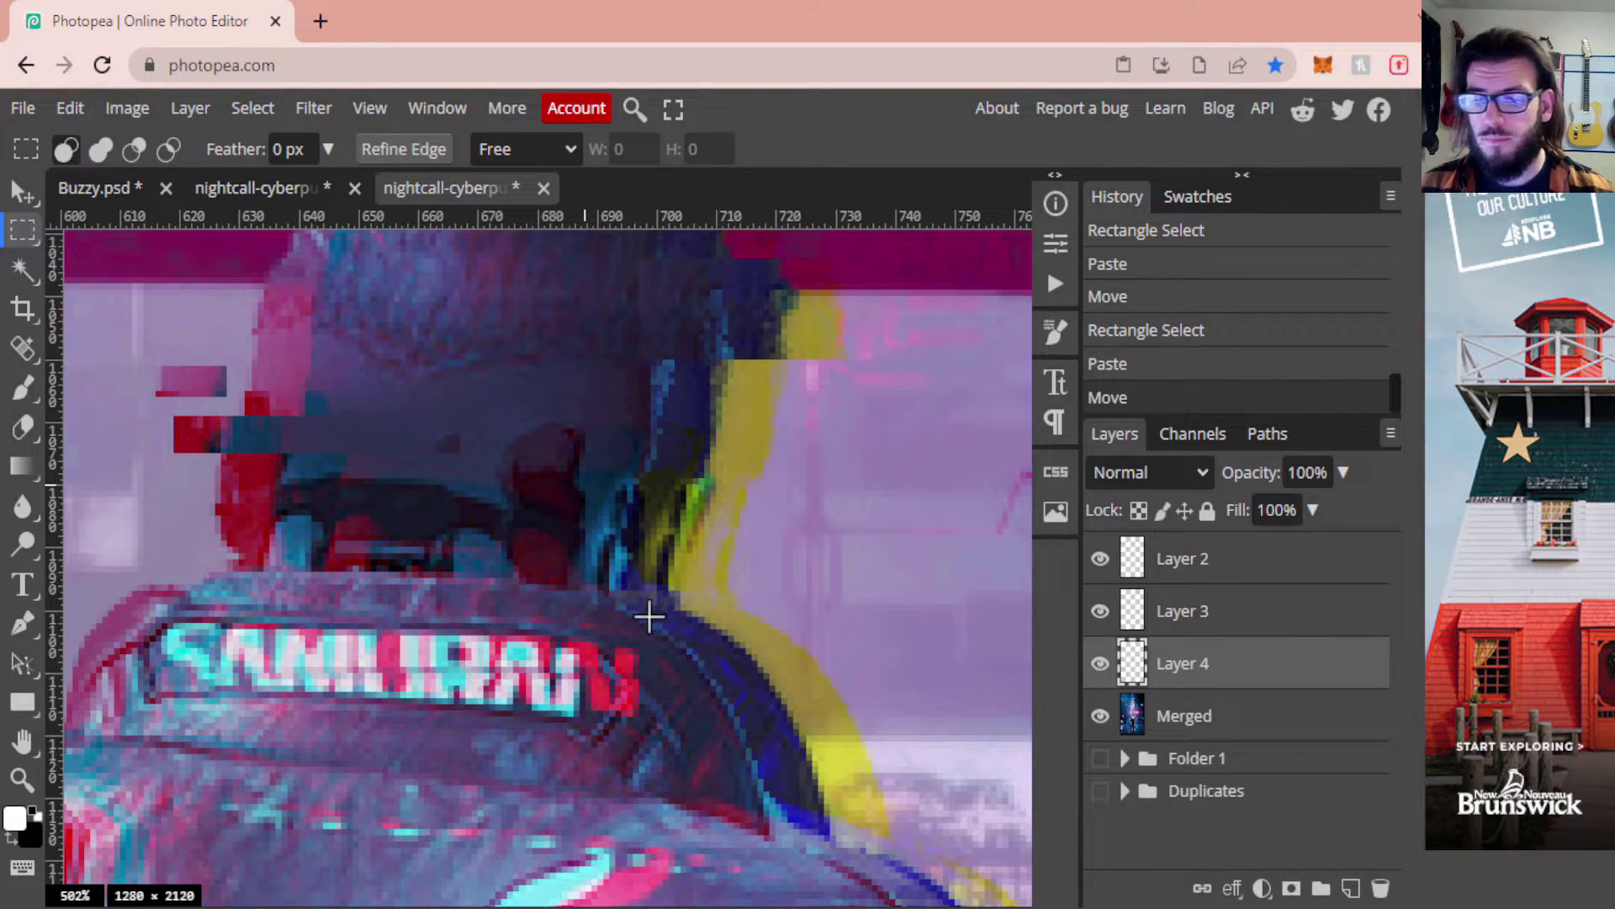
{"action": "scroll", "coordinate": [646, 605], "scroll_direction": "down", "scroll_amount": 3}
{"action": "key", "text": "z"}
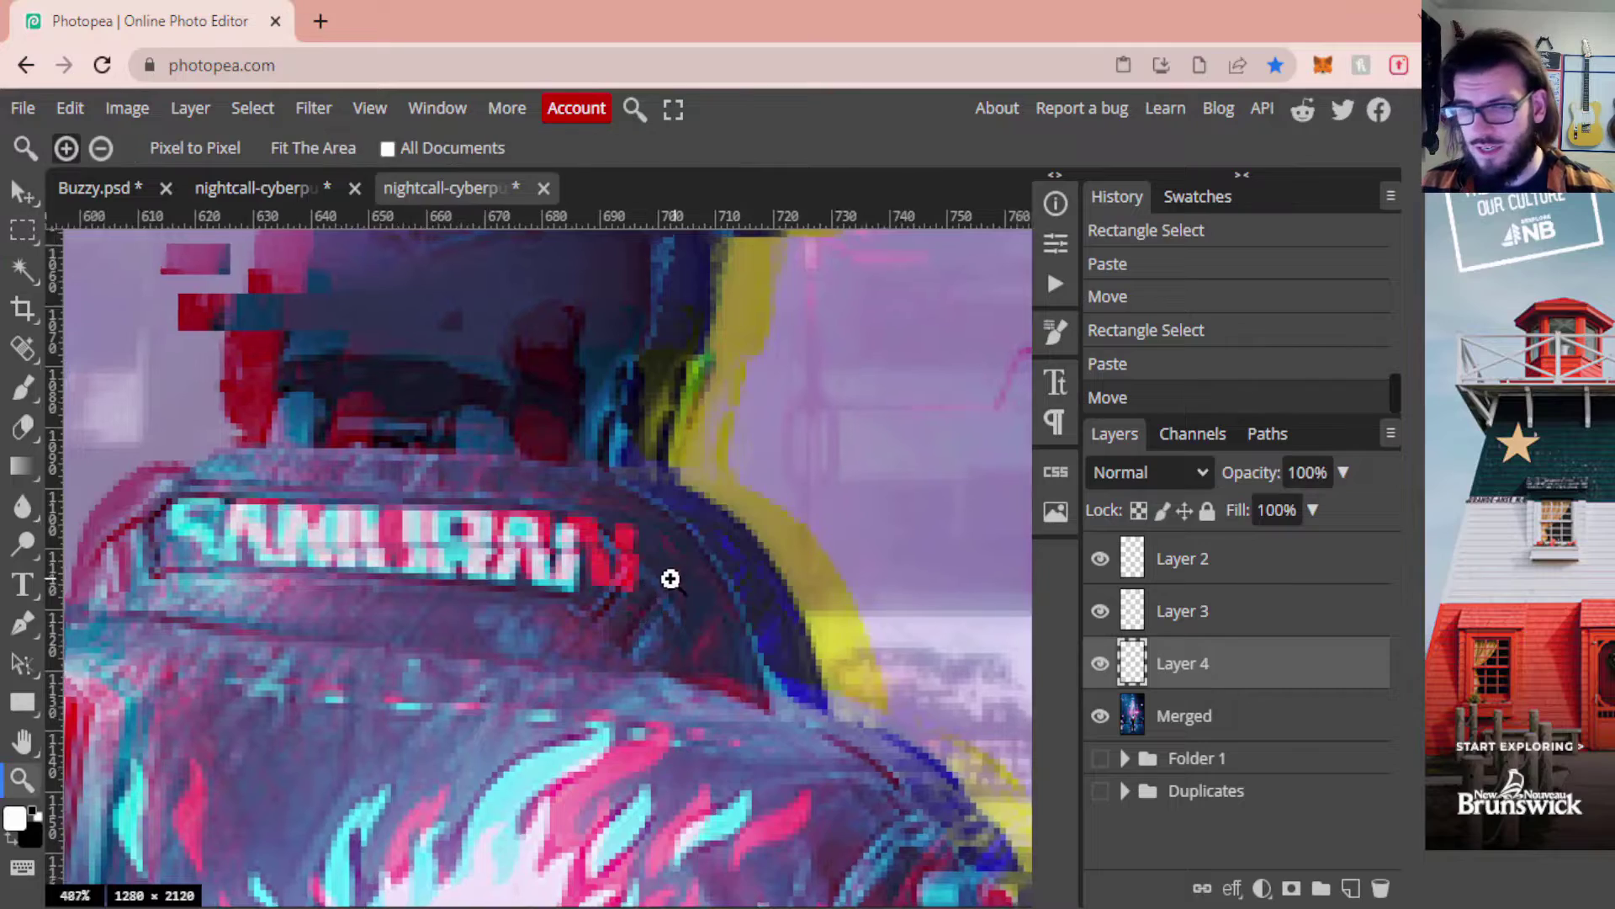
{"action": "left_click_drag", "start_coordinate": [667, 577], "coordinate": [562, 589]}
{"action": "scroll", "coordinate": [562, 589], "scroll_direction": "down", "scroll_amount": 2}
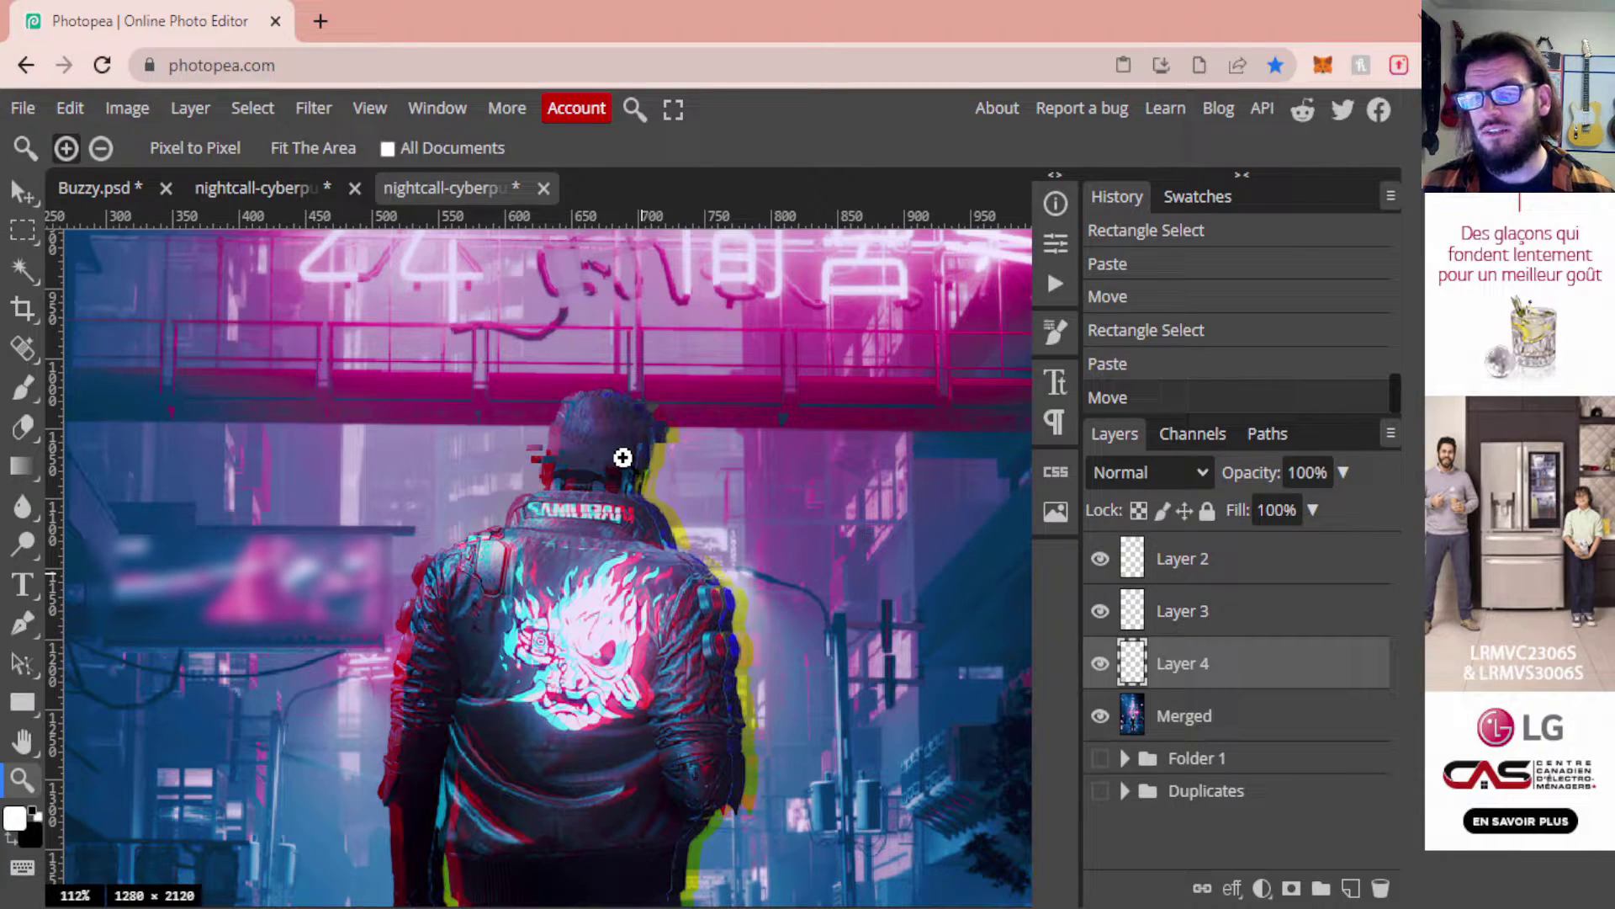
{"action": "scroll", "coordinate": [623, 457], "scroll_direction": "down", "scroll_amount": 3}
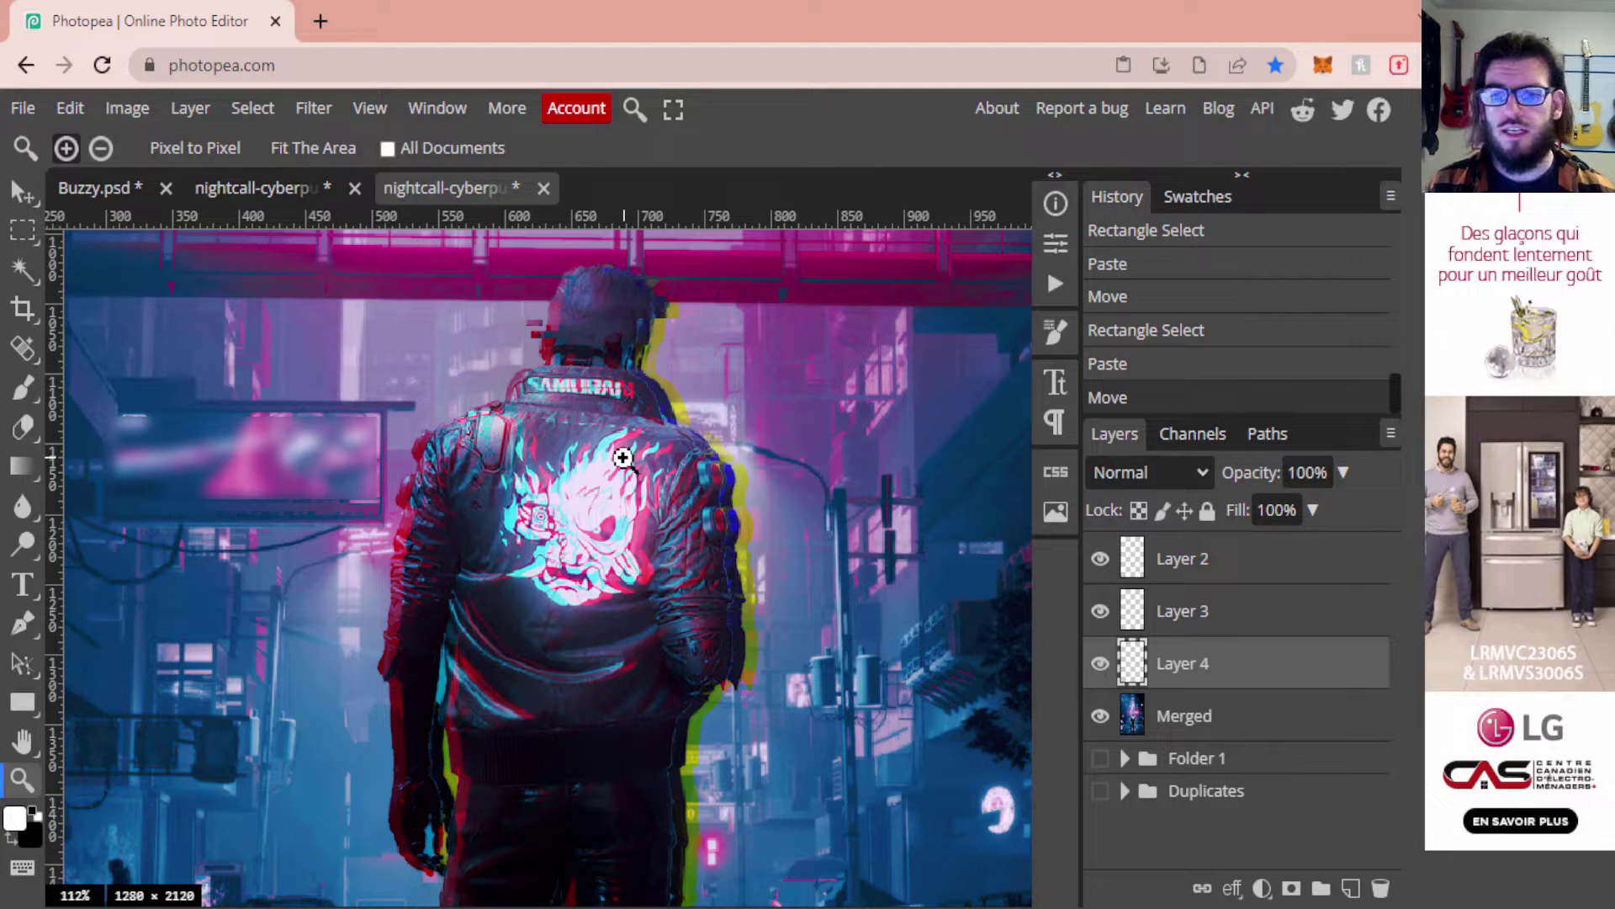
{"action": "key", "text": "m"}
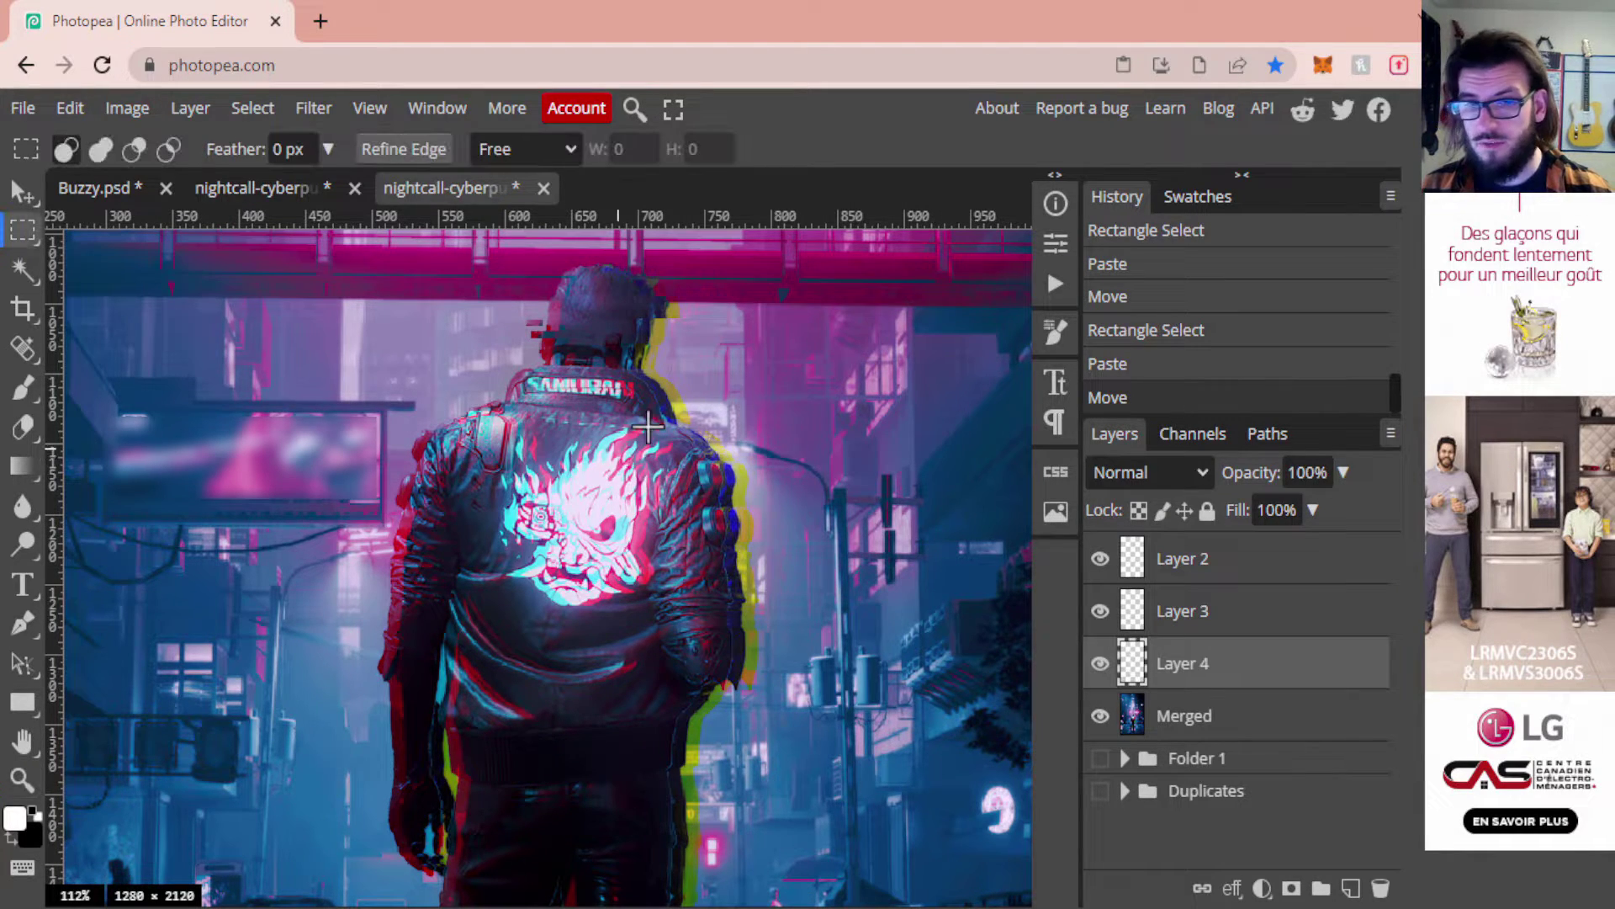
{"action": "left_click_drag", "start_coordinate": [626, 380], "coordinate": [692, 405]}
{"action": "key", "text": "ctrl+c"}
{"action": "key", "text": "ctrl+v"}
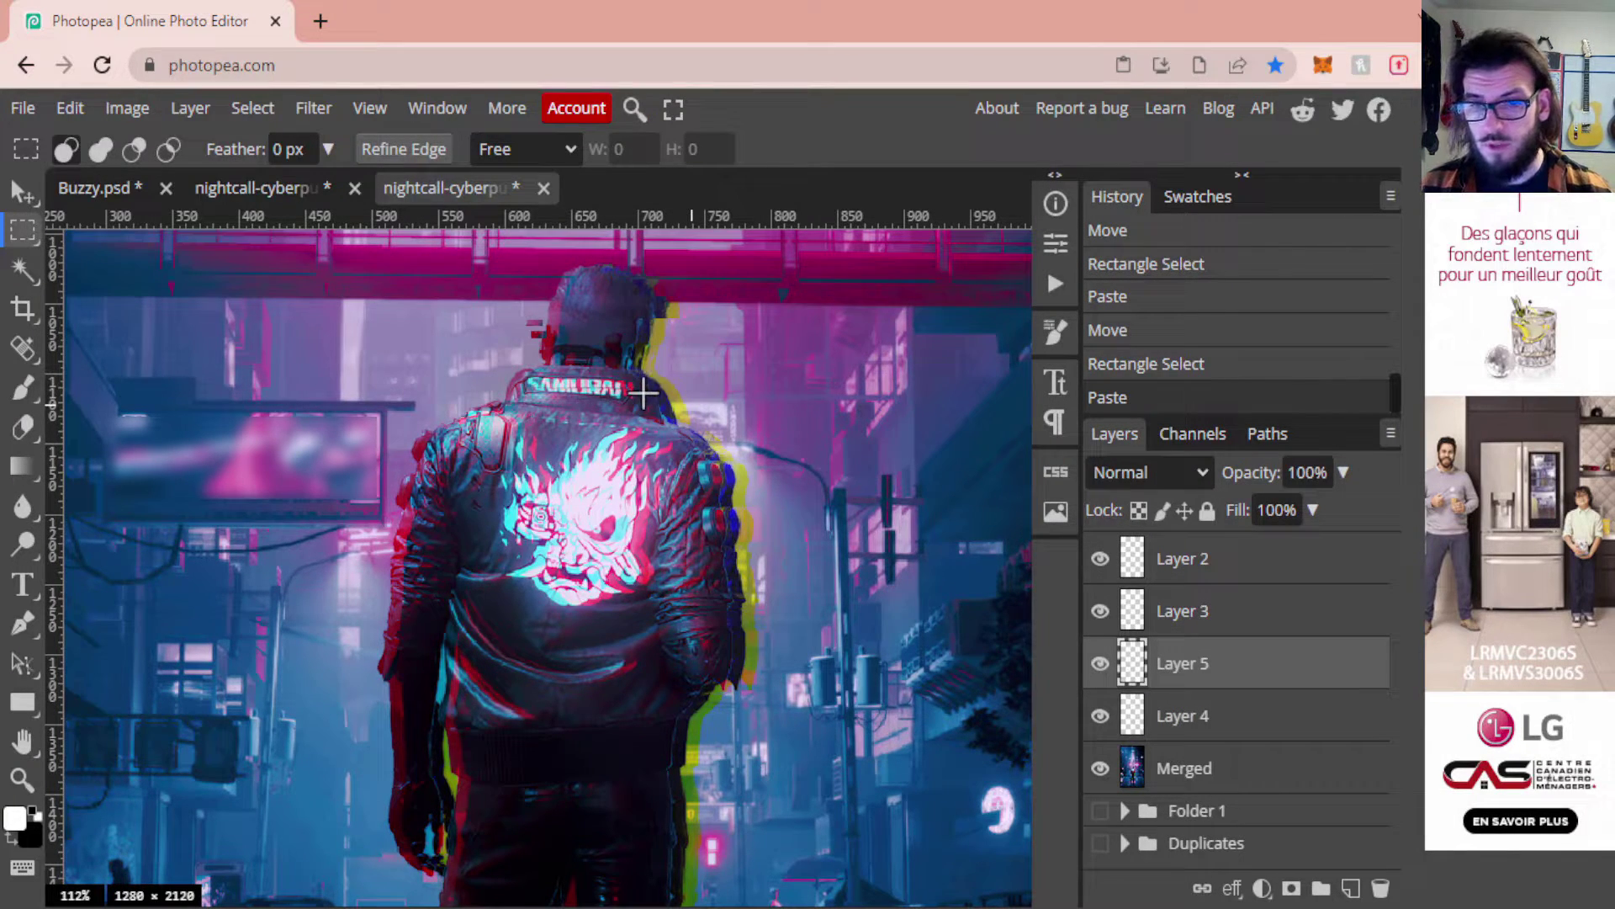
{"action": "key", "text": "v"}
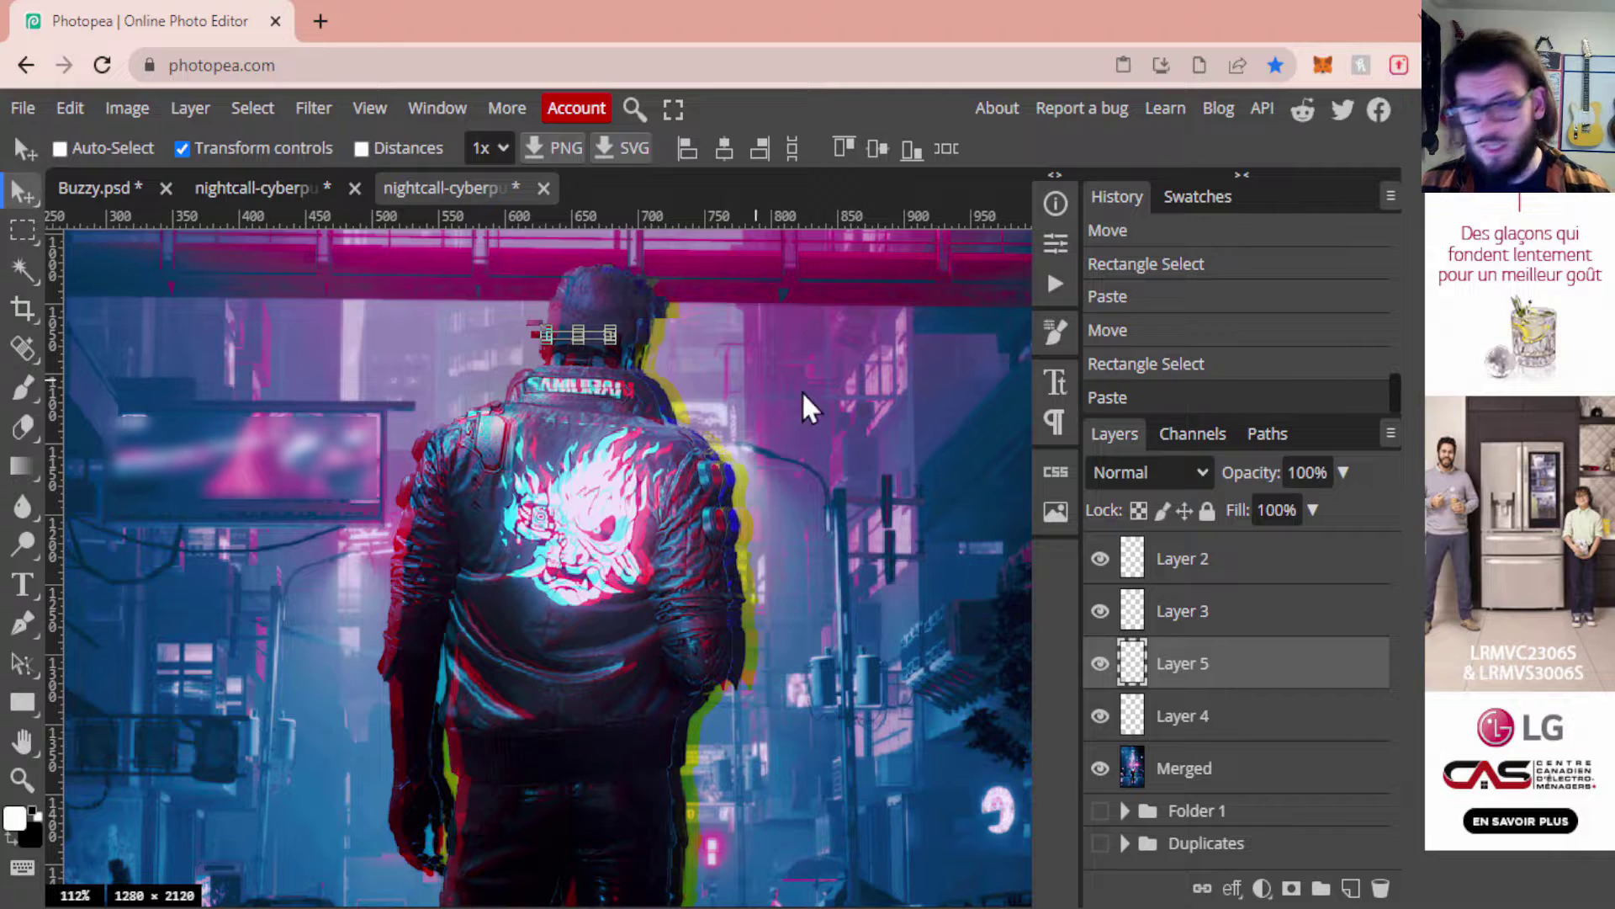
{"action": "key", "text": "ctrl+z"}
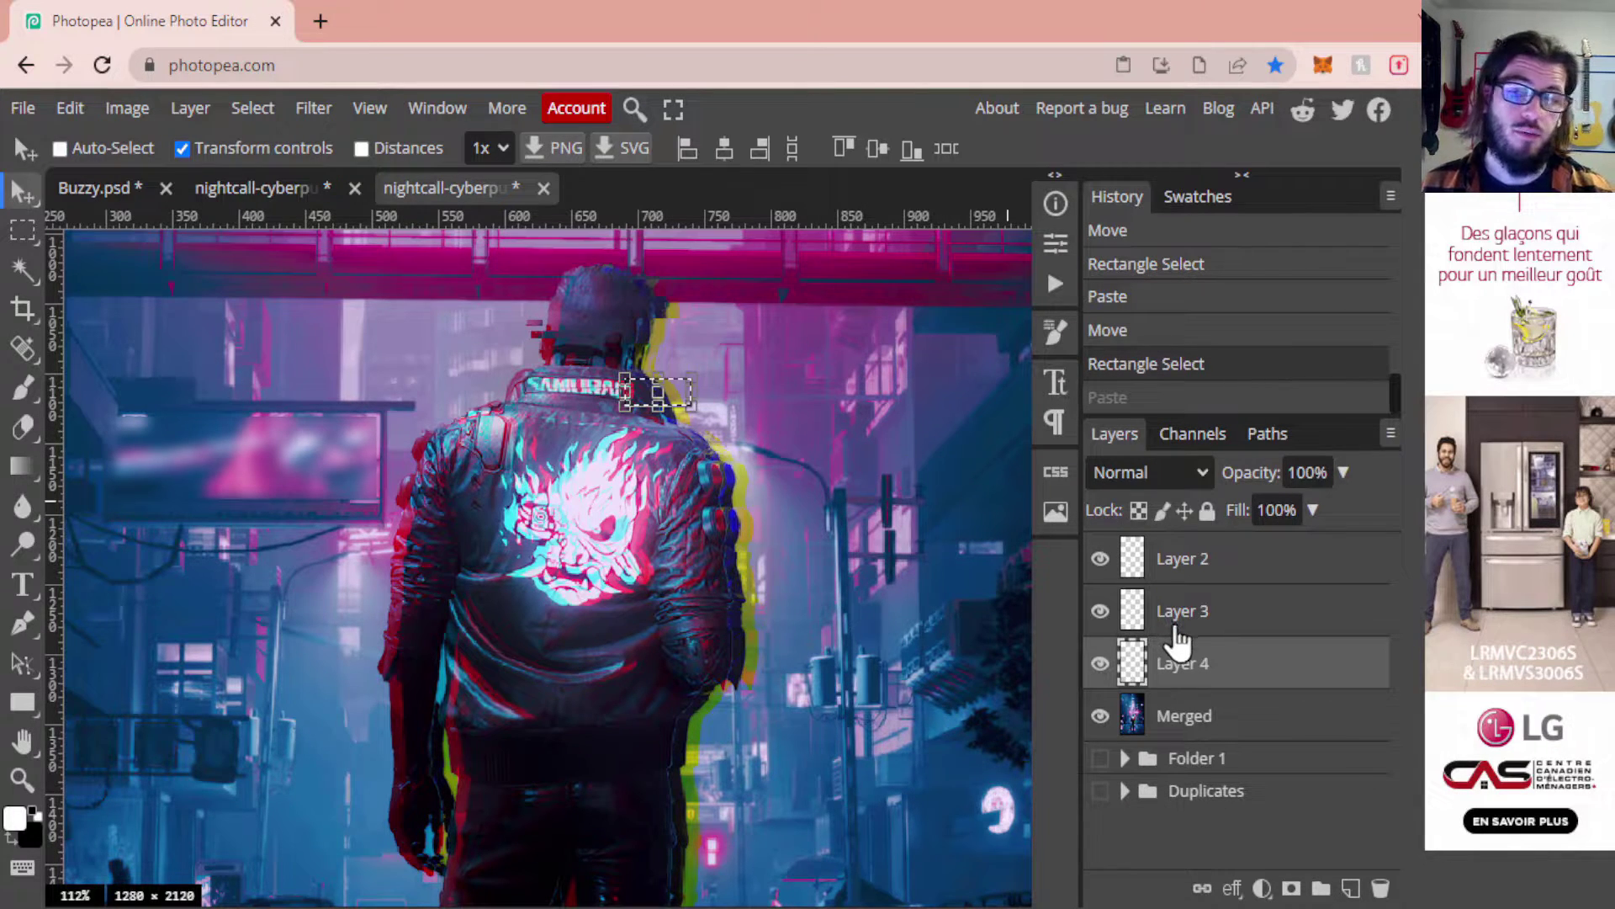
Copy the selected collar area from the Merged layer onto a new layer and nudge it slightly left and up
{"action": "left_click", "coordinate": [1207, 719]}
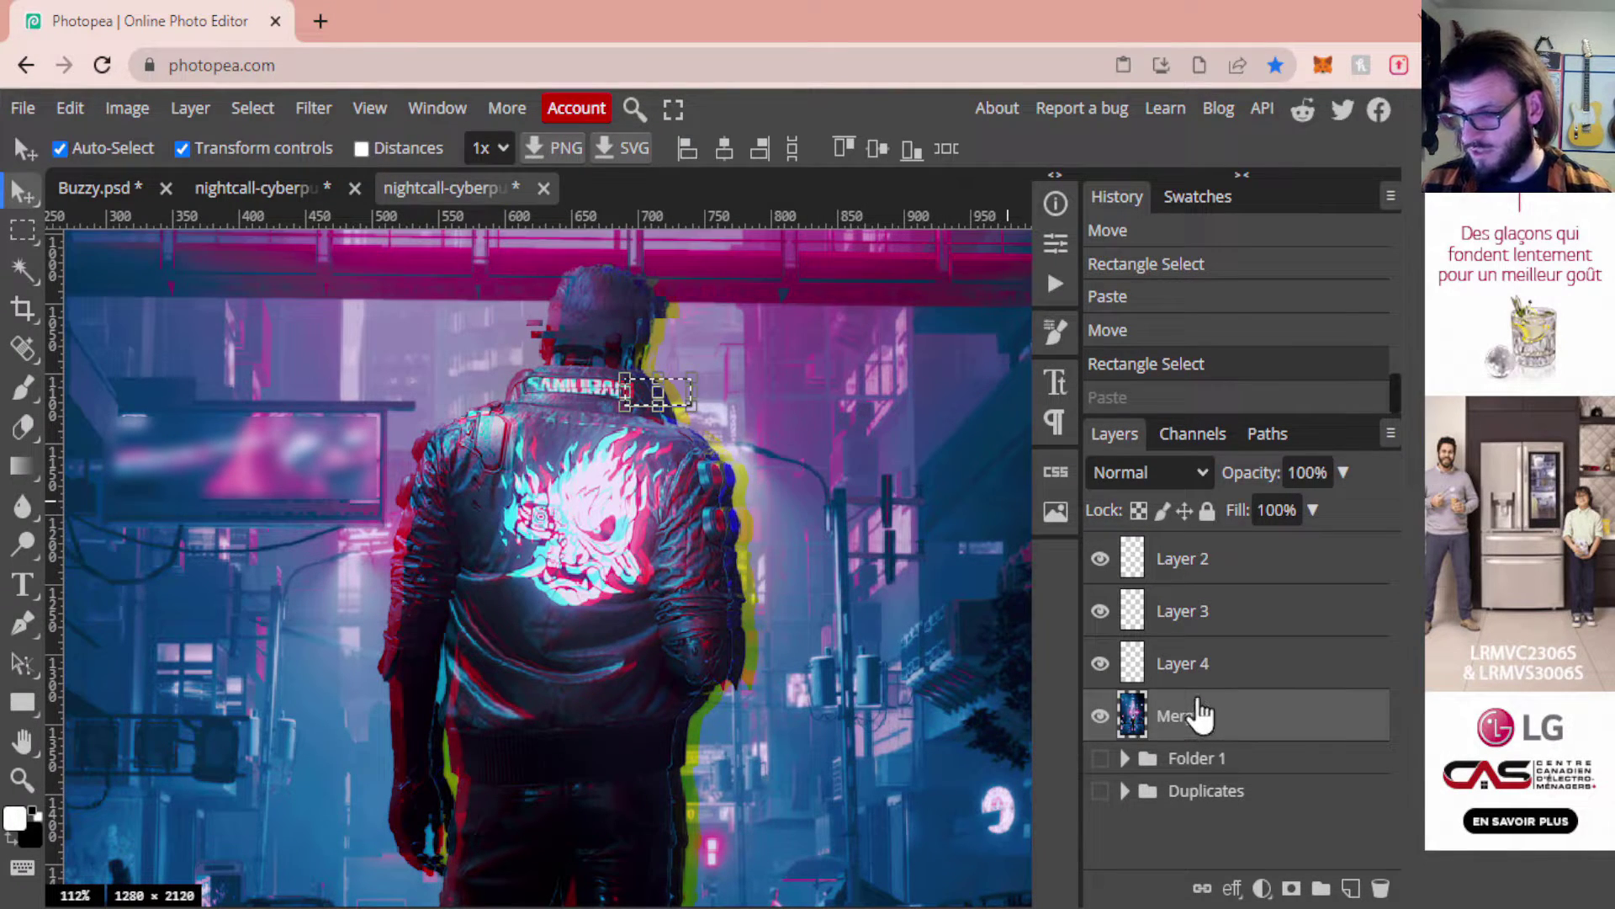
{"action": "key", "text": "ctrl+shift+z"}
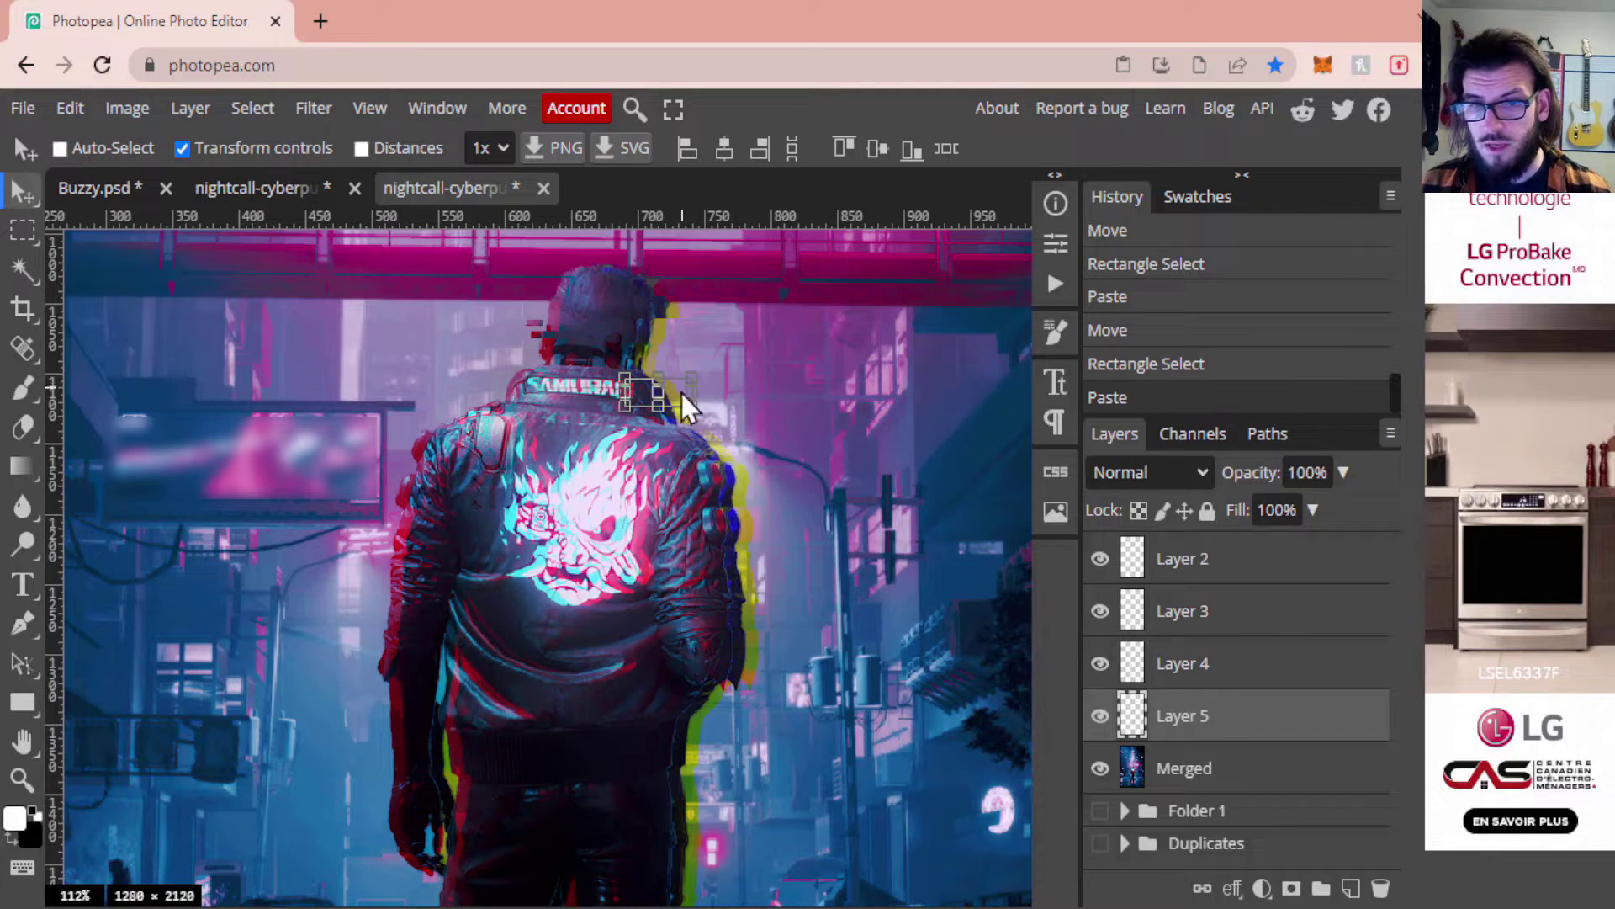
{"action": "left_click_drag", "start_coordinate": [678, 395], "coordinate": [666, 391]}
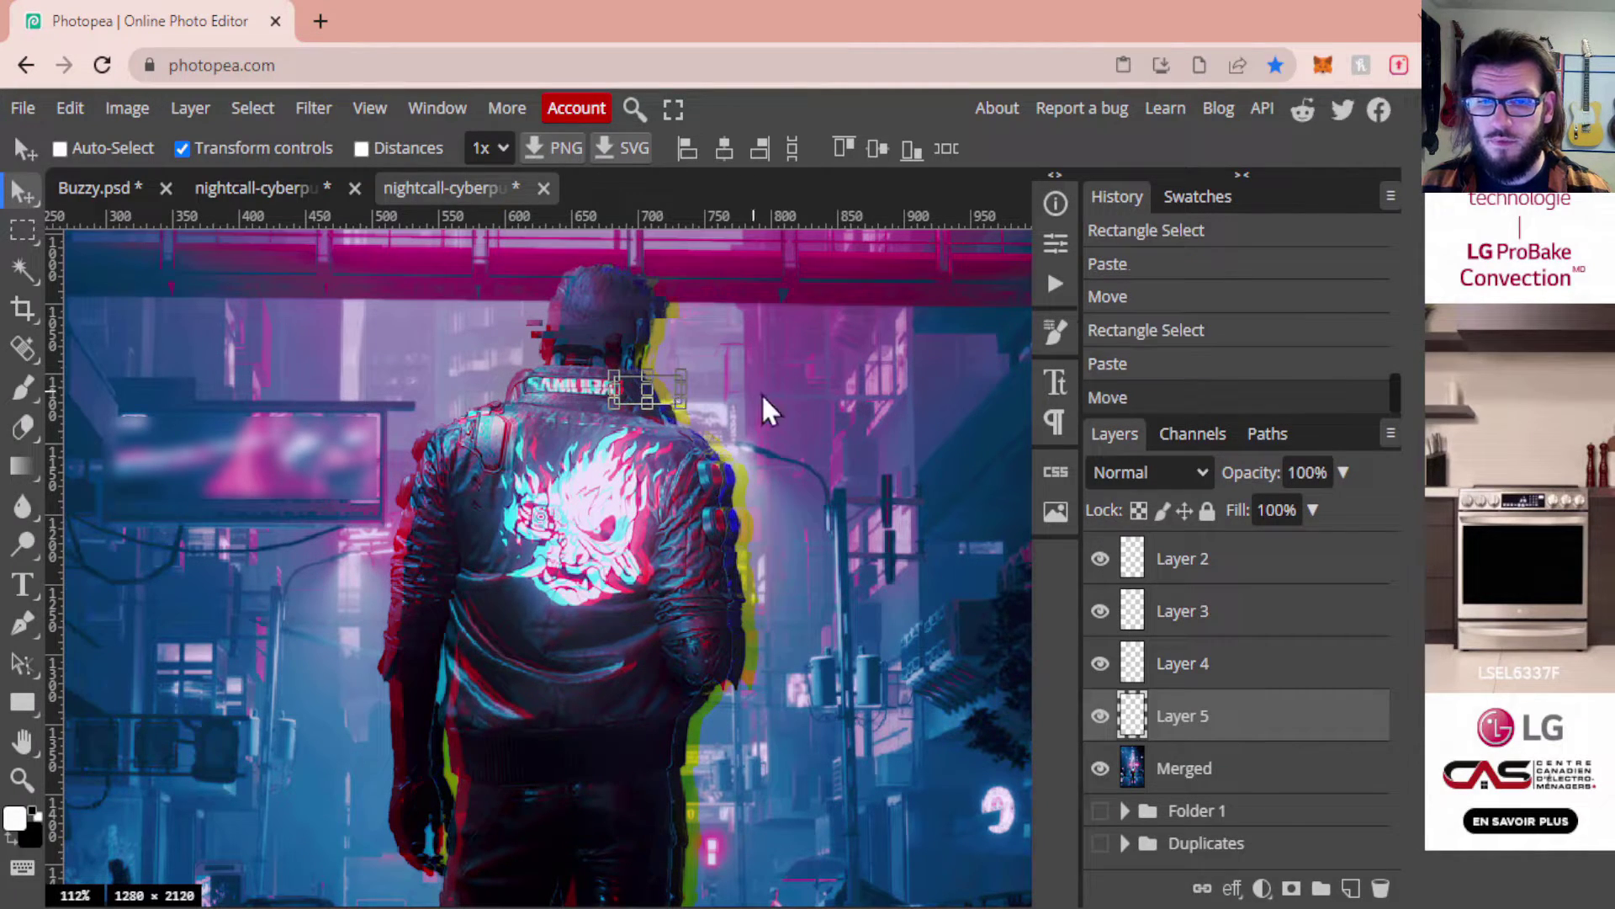
{"action": "left_click", "coordinate": [655, 386]}
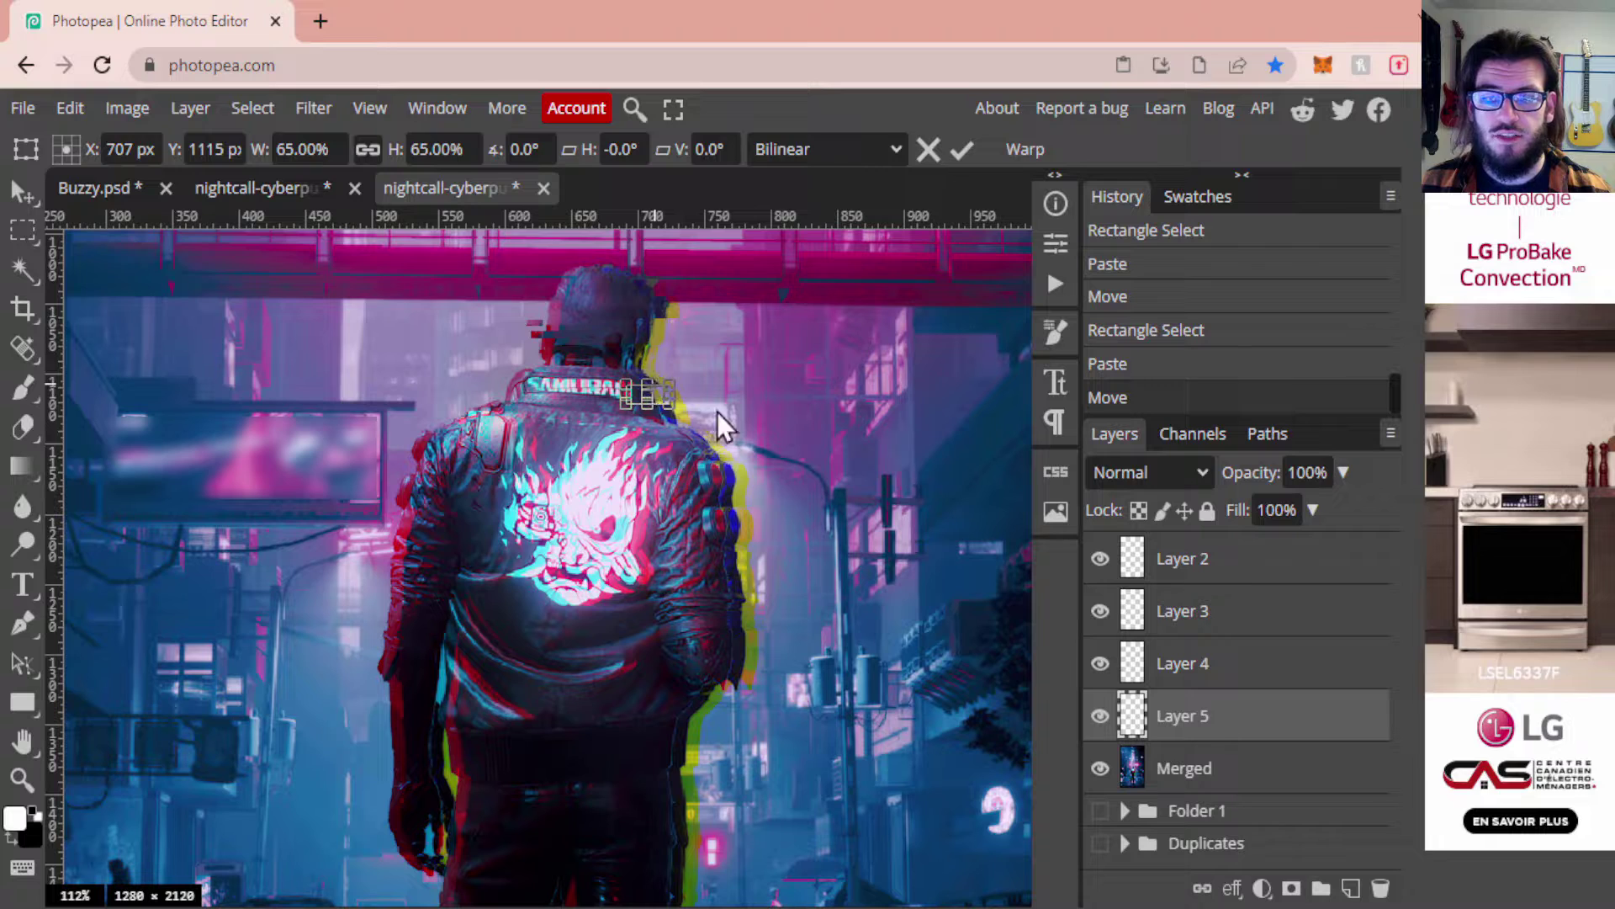
{"action": "key", "text": "Escape"}
{"action": "left_click_drag", "start_coordinate": [663, 392], "coordinate": [662, 392]}
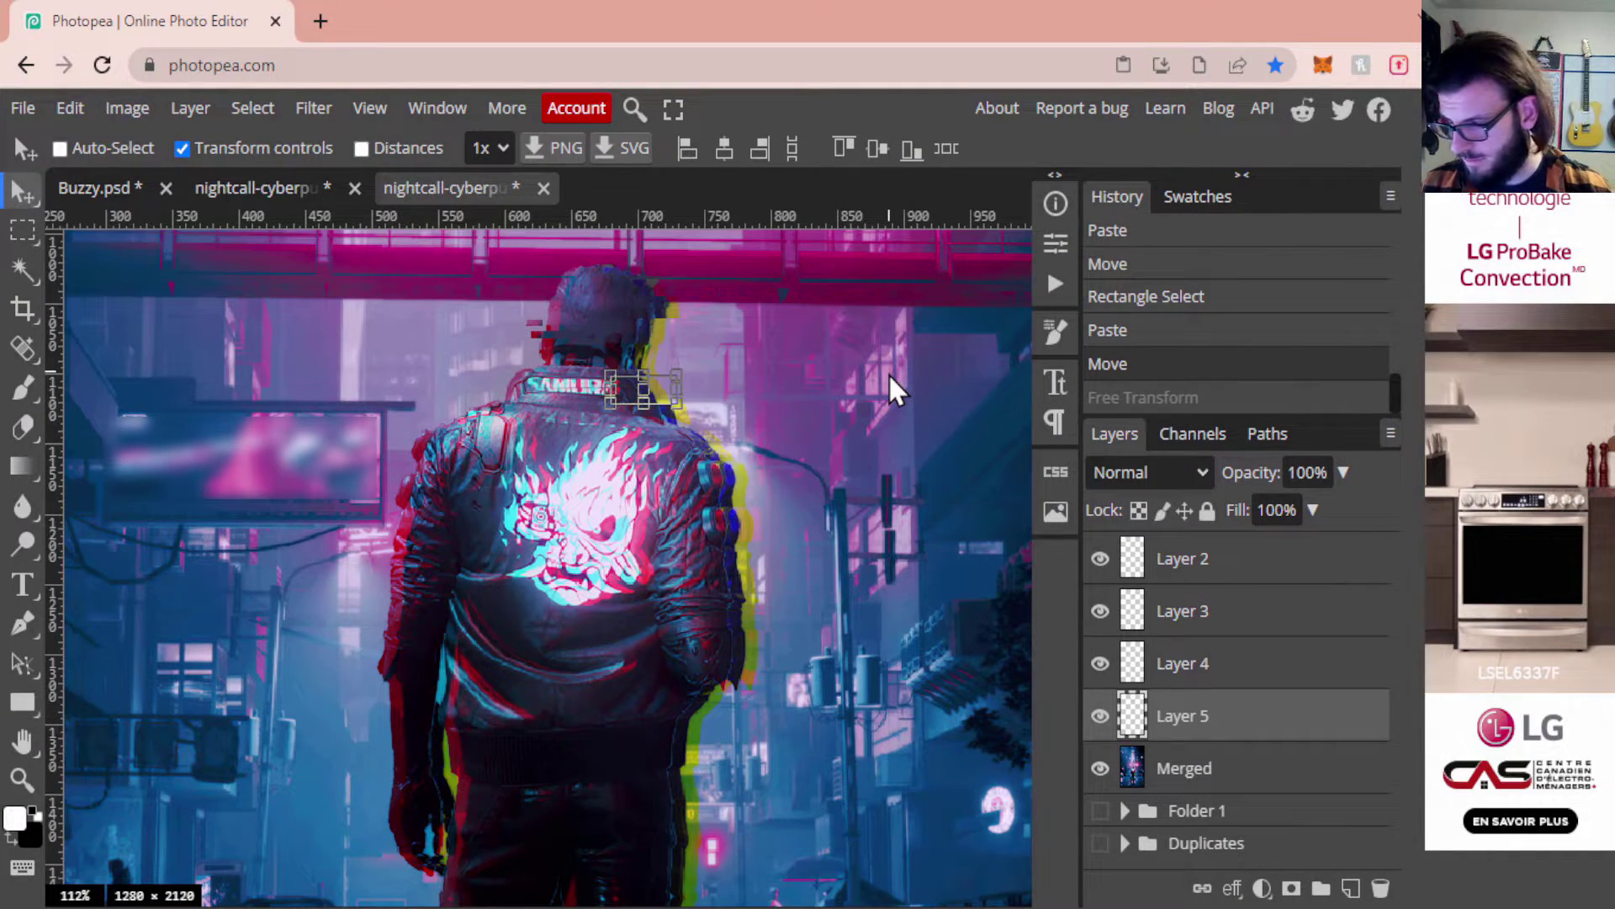
{"action": "left_click", "coordinate": [1178, 768]}
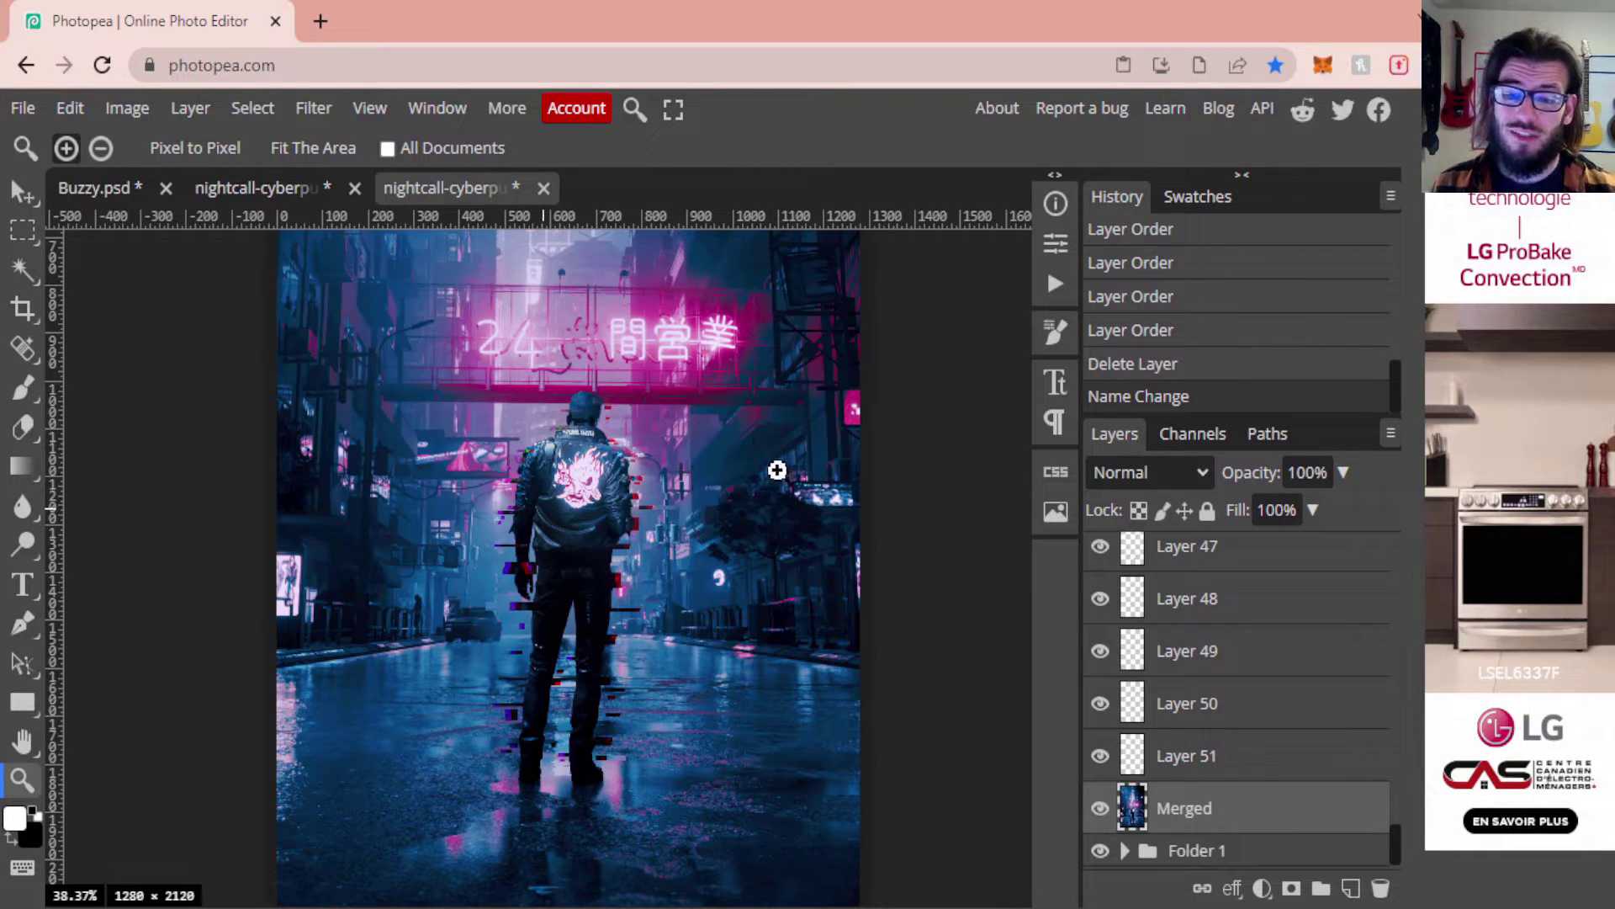
{"action": "left_click", "coordinate": [1217, 762]}
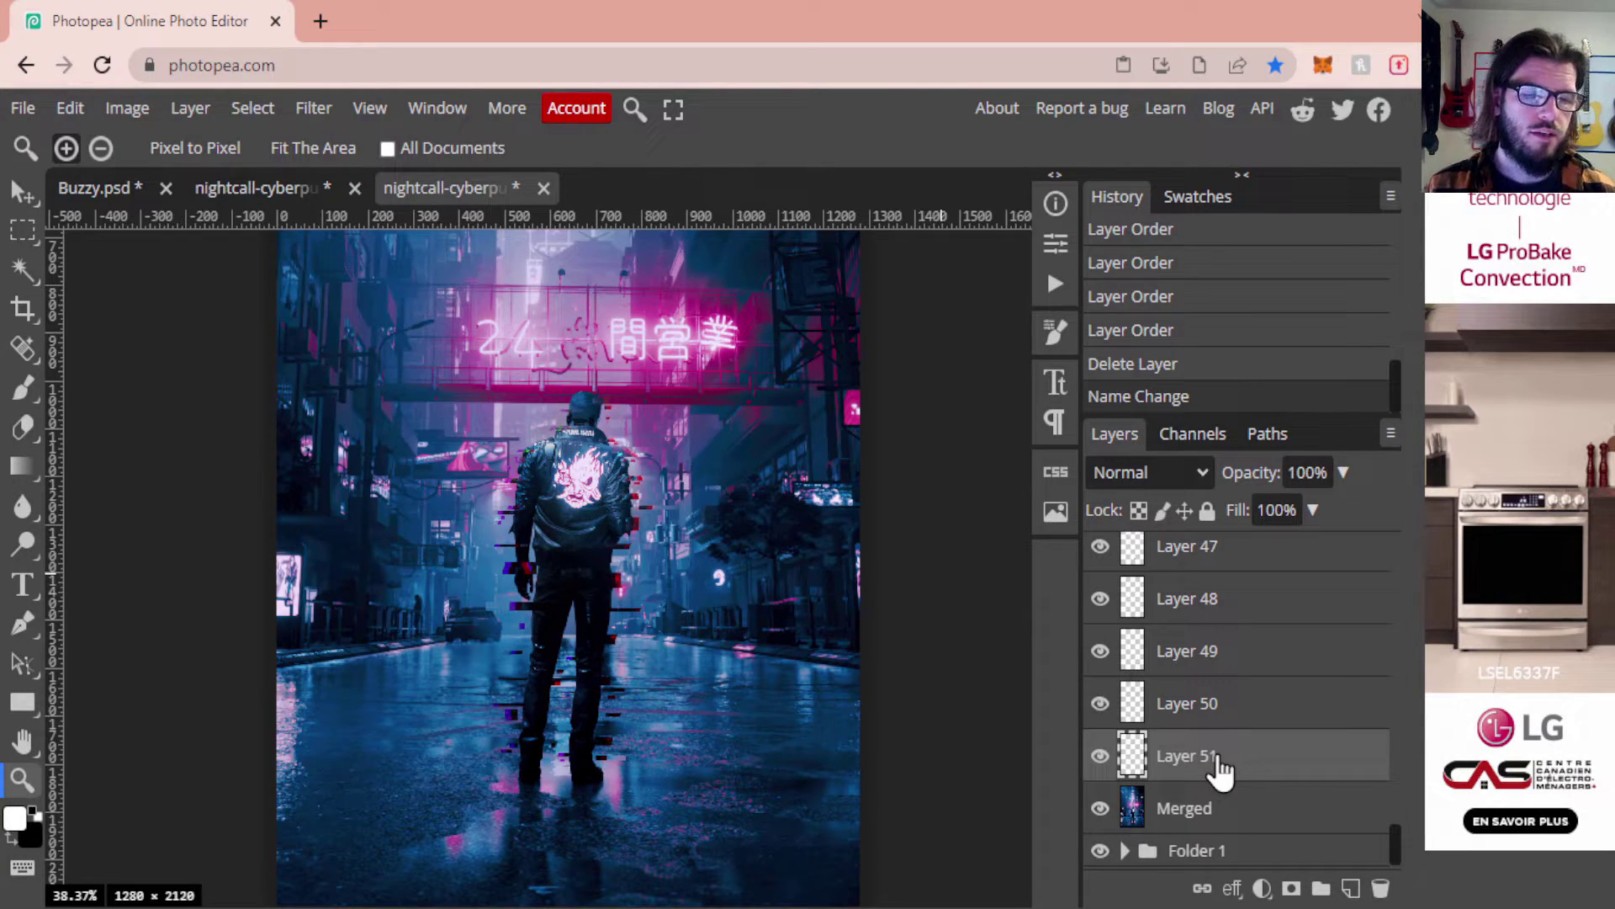
{"action": "scroll", "coordinate": [1218, 761], "scroll_direction": "up", "scroll_amount": 20}
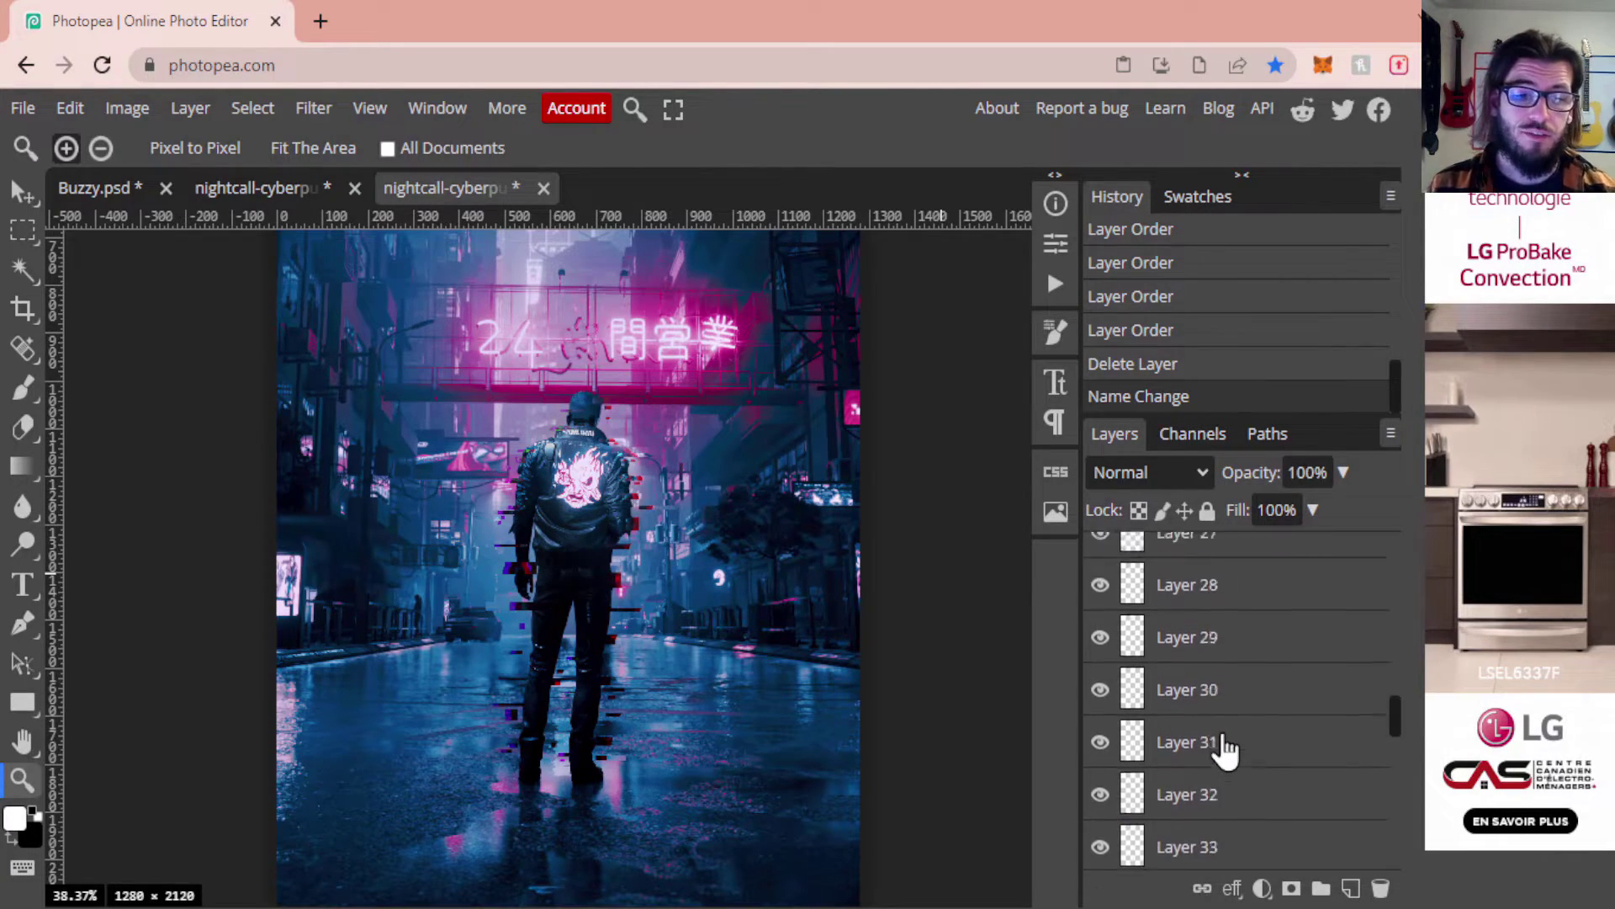
{"action": "left_click", "coordinate": [1226, 740]}
{"action": "left_click", "coordinate": [1201, 622]}
{"action": "scroll", "coordinate": [1194, 595], "scroll_direction": "down", "scroll_amount": 20}
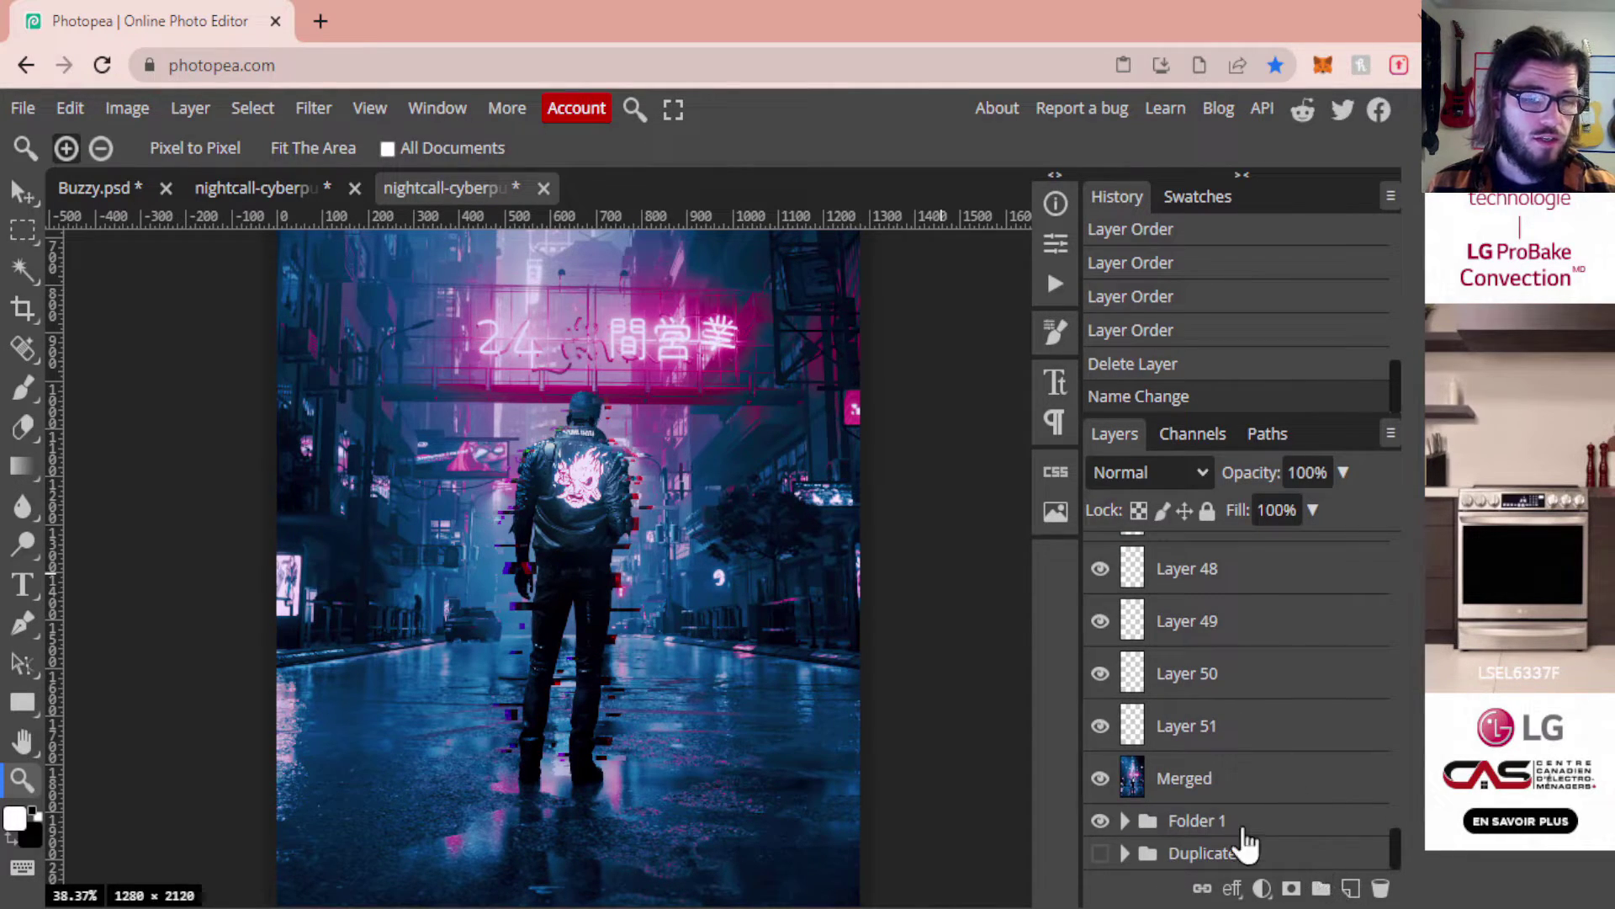
Create a new folder directly above the Merged layer and select Layer 51, the lowest of the strip layers
{"action": "left_click", "coordinate": [1213, 787]}
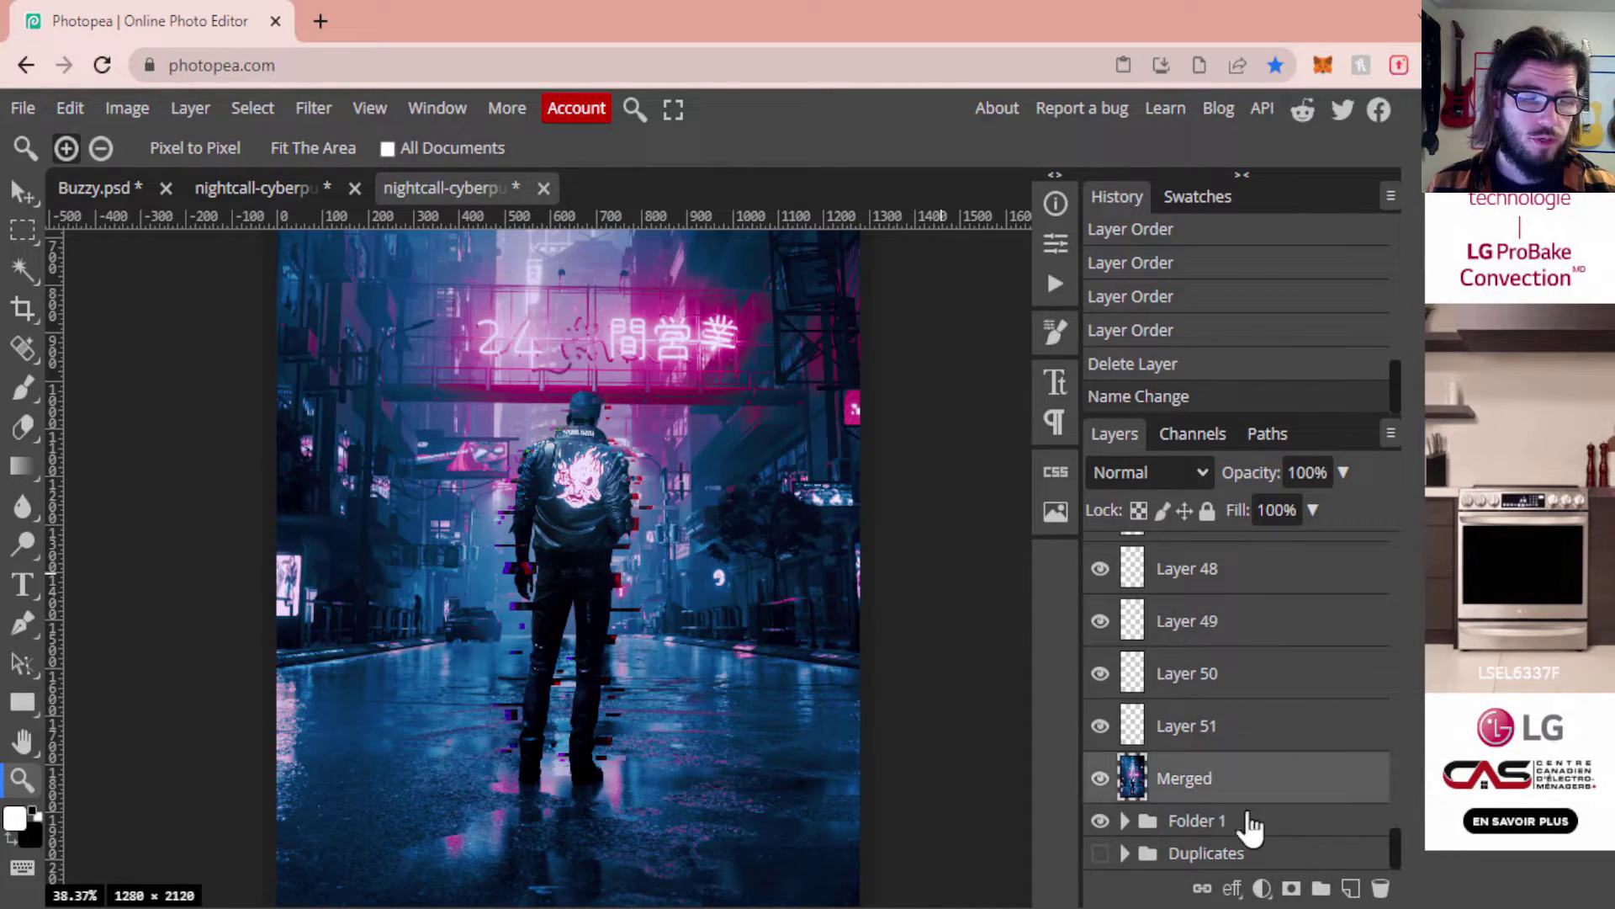
{"action": "left_click", "coordinate": [1325, 890]}
{"action": "left_click", "coordinate": [1225, 728]}
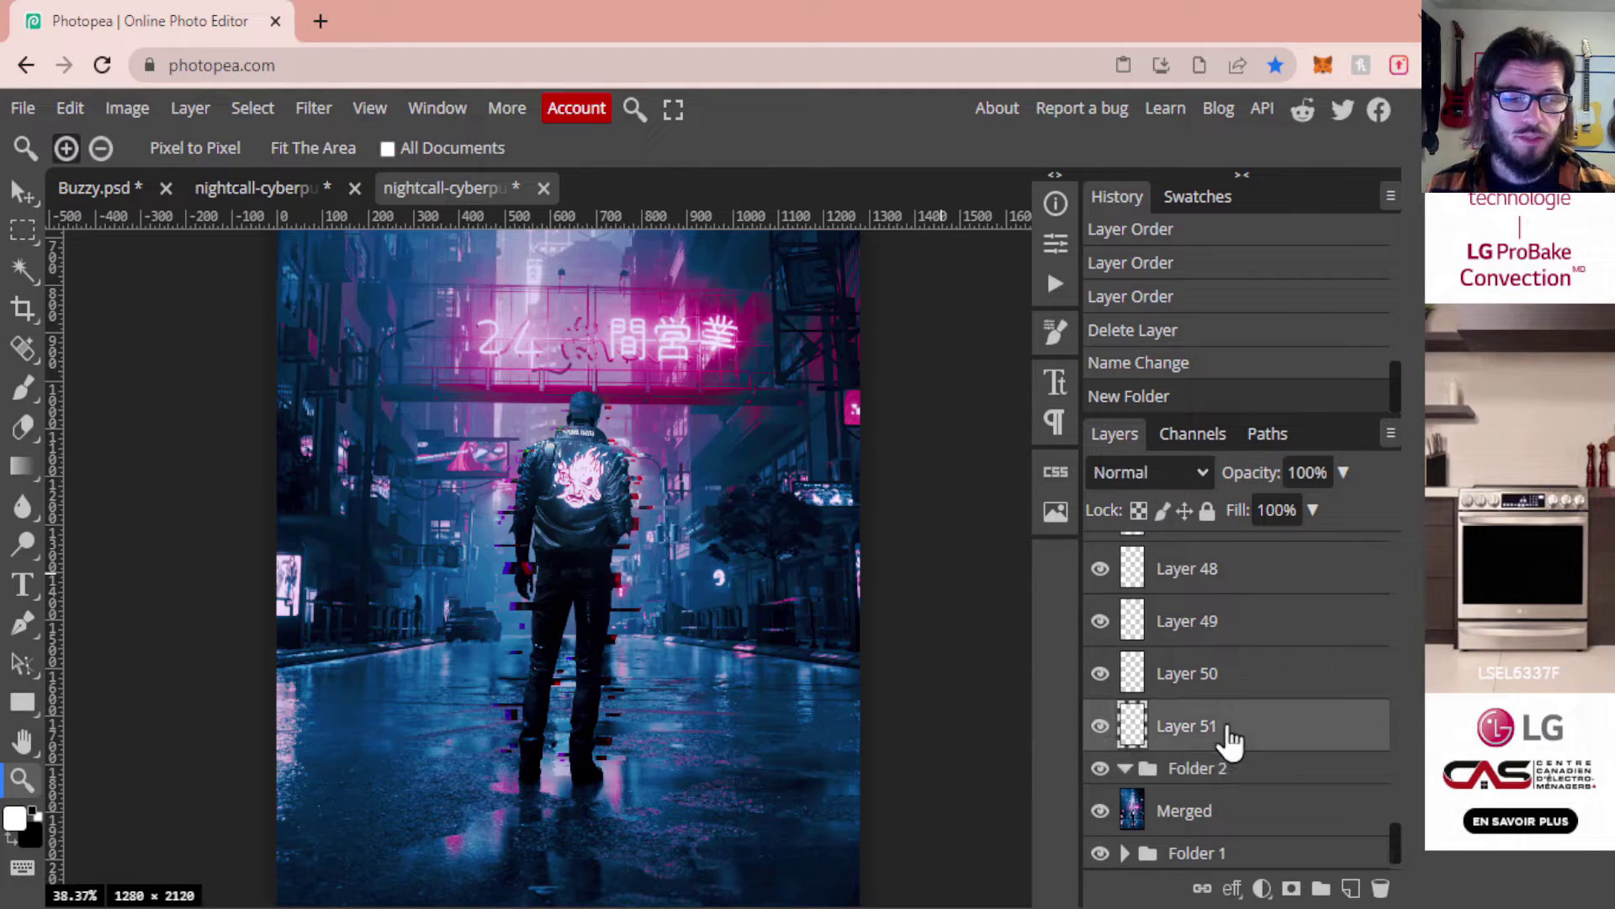
Select all the strip layers from the topmost down to Layer 51, move them into Folder 2 and collapse the folder
{"action": "scroll", "coordinate": [1220, 703], "scroll_direction": "up", "scroll_amount": 20}
{"action": "left_click", "coordinate": [1183, 570], "text": "shift"}
{"action": "scroll", "coordinate": [1186, 589], "scroll_direction": "down", "scroll_amount": 20}
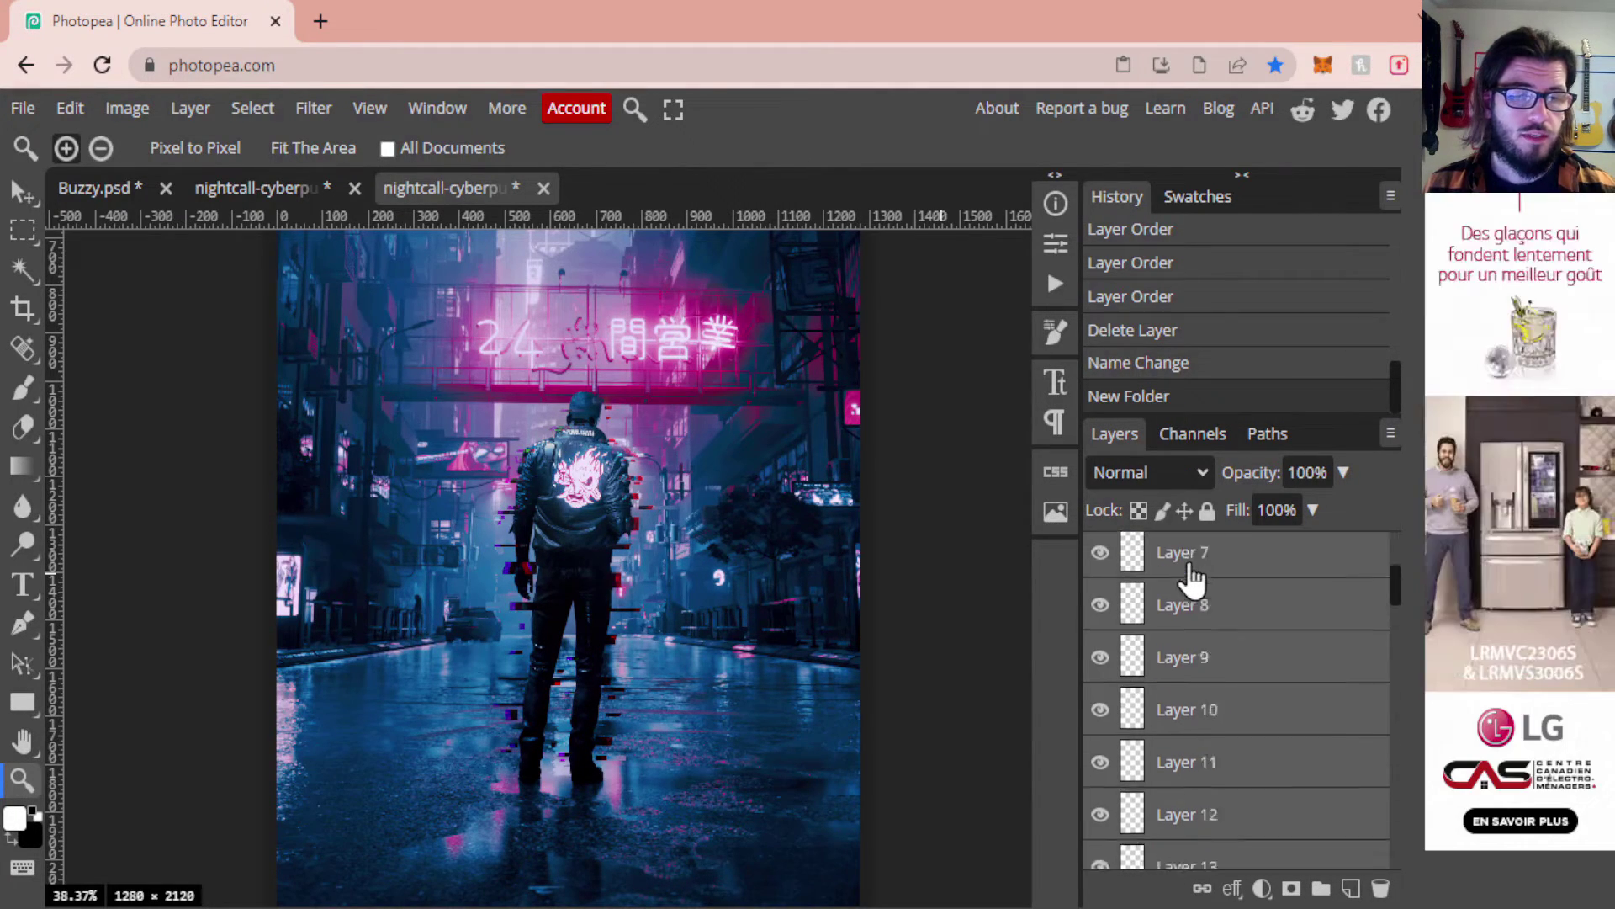
{"action": "left_click_drag", "start_coordinate": [1189, 603], "coordinate": [1205, 736]}
{"action": "scroll", "coordinate": [1161, 707], "scroll_direction": "up", "scroll_amount": 20}
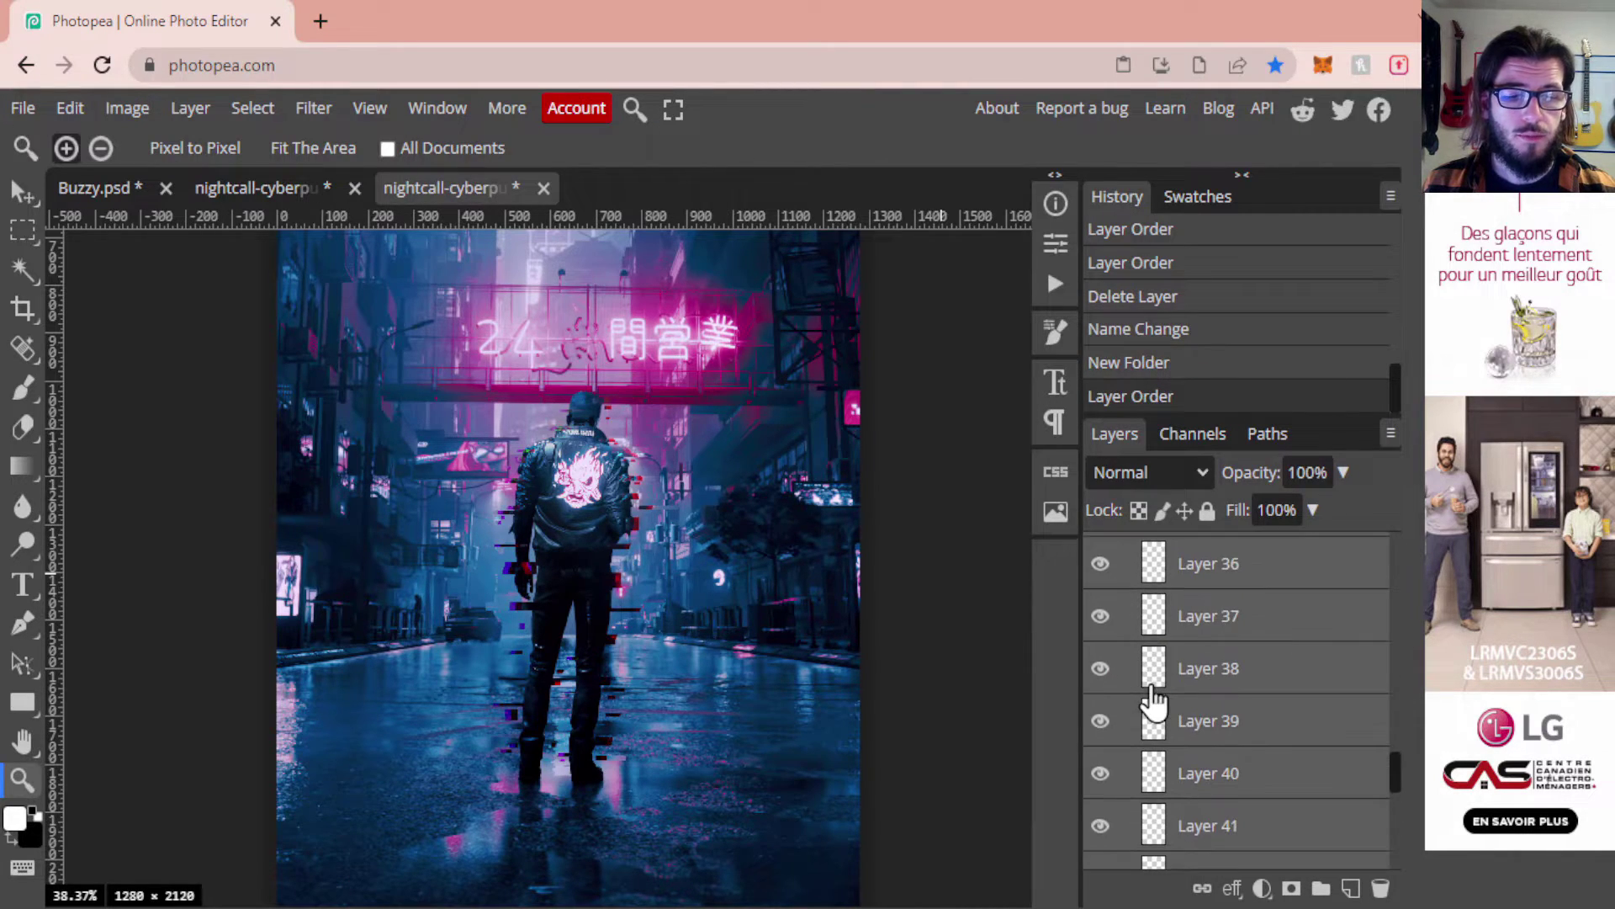
{"action": "left_click", "coordinate": [1124, 548]}
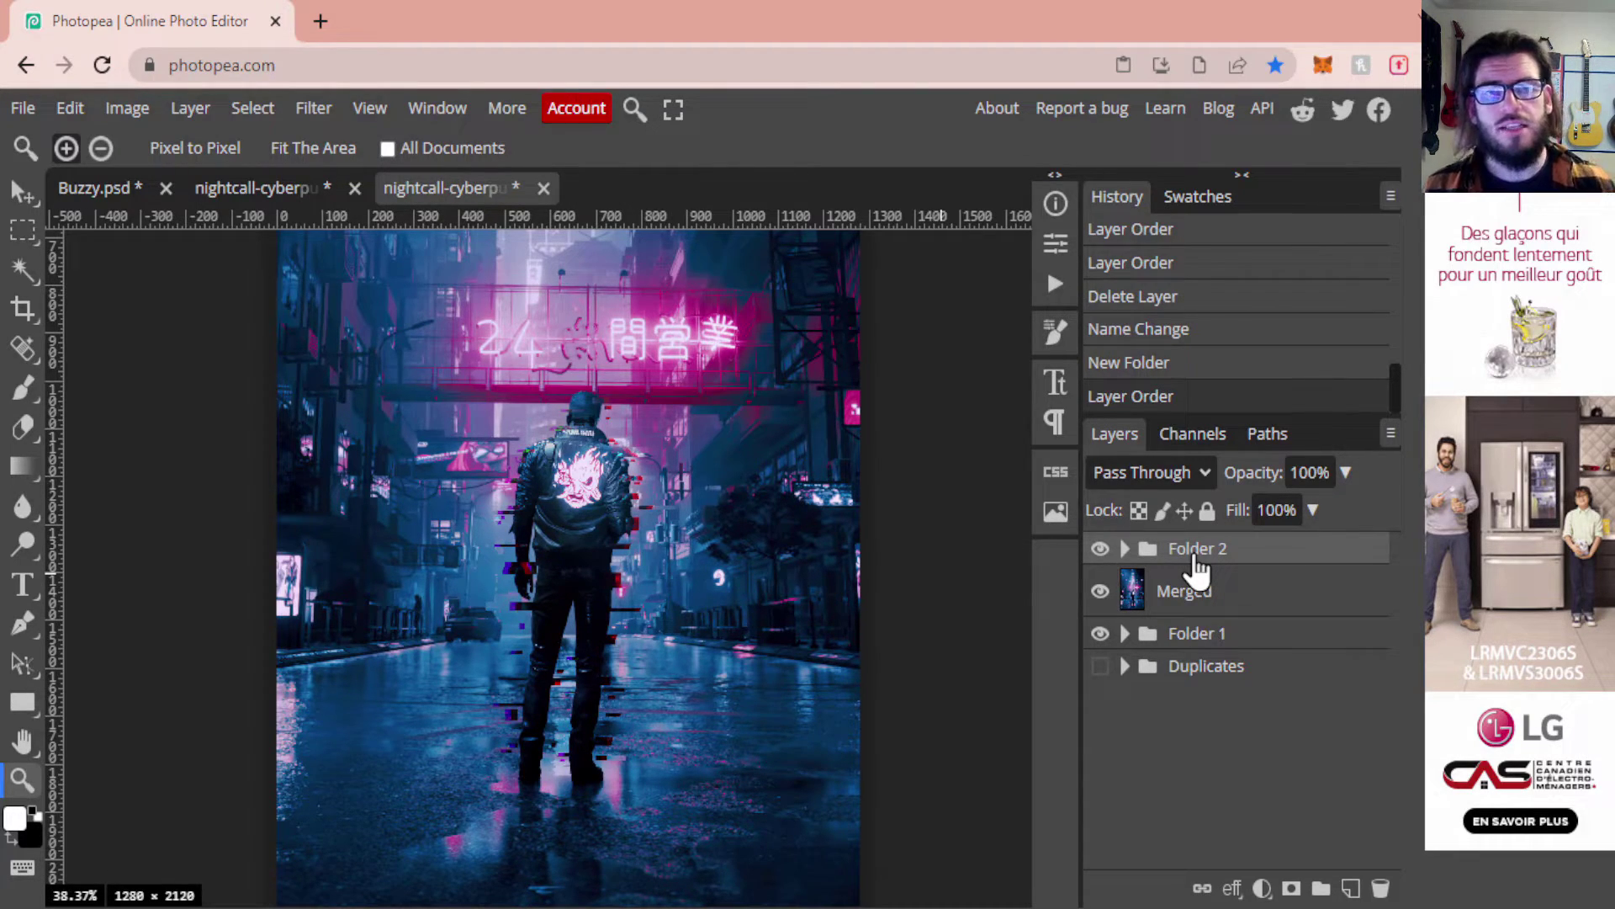
Add a new layer above Folder 2 and fill it with Gray at 100% opacity in Normal mode
{"action": "left_click", "coordinate": [1350, 888]}
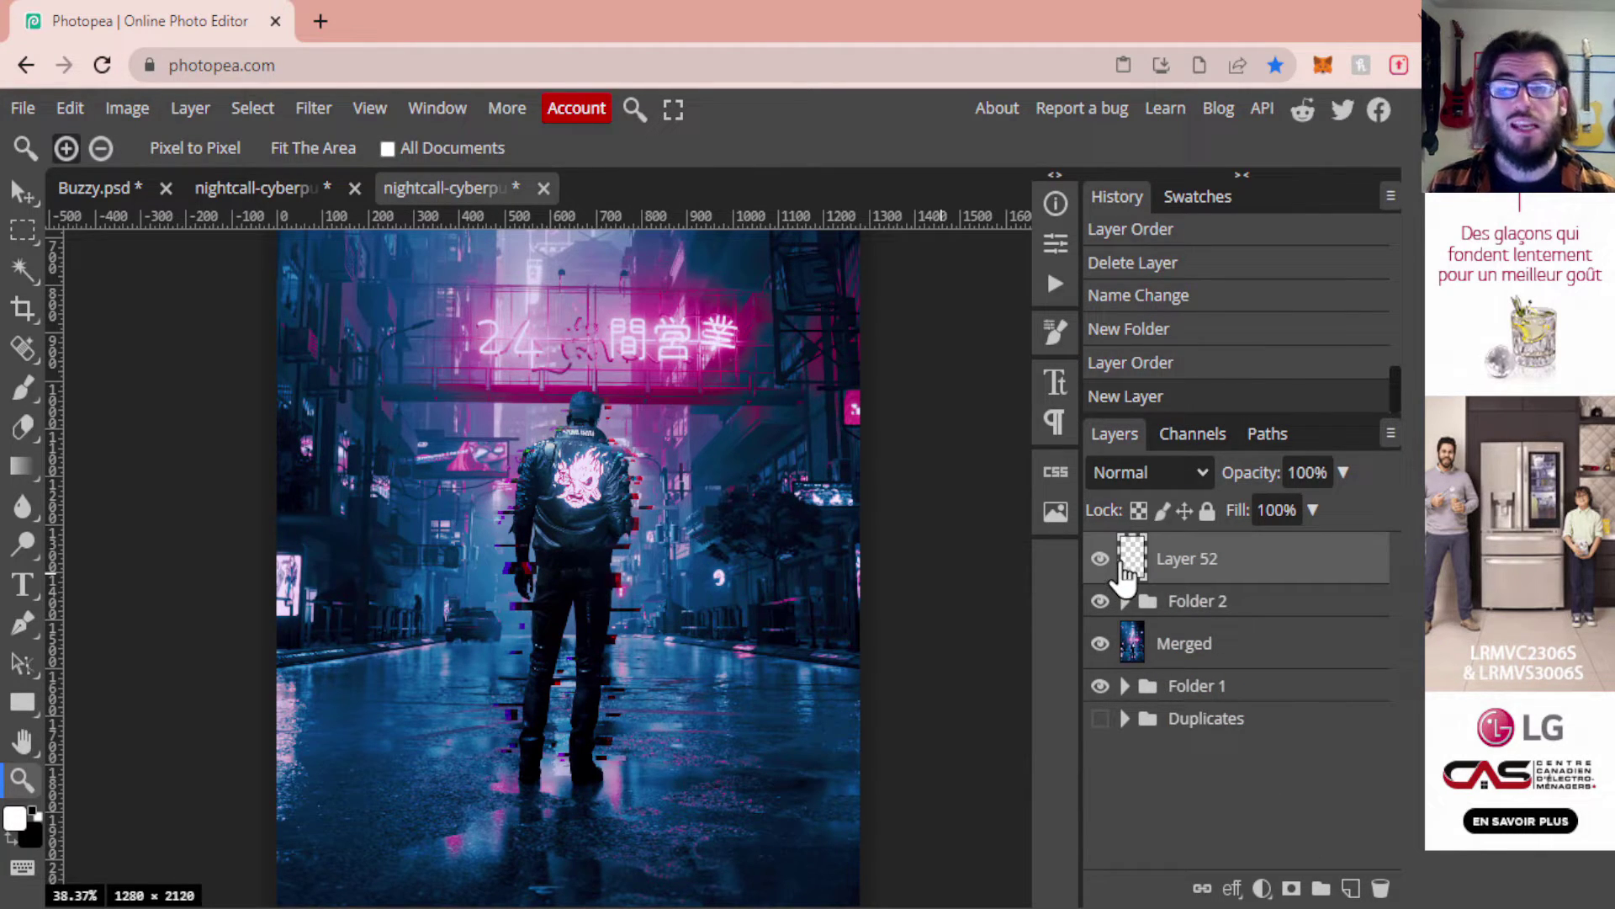
{"action": "left_click", "coordinate": [70, 110]}
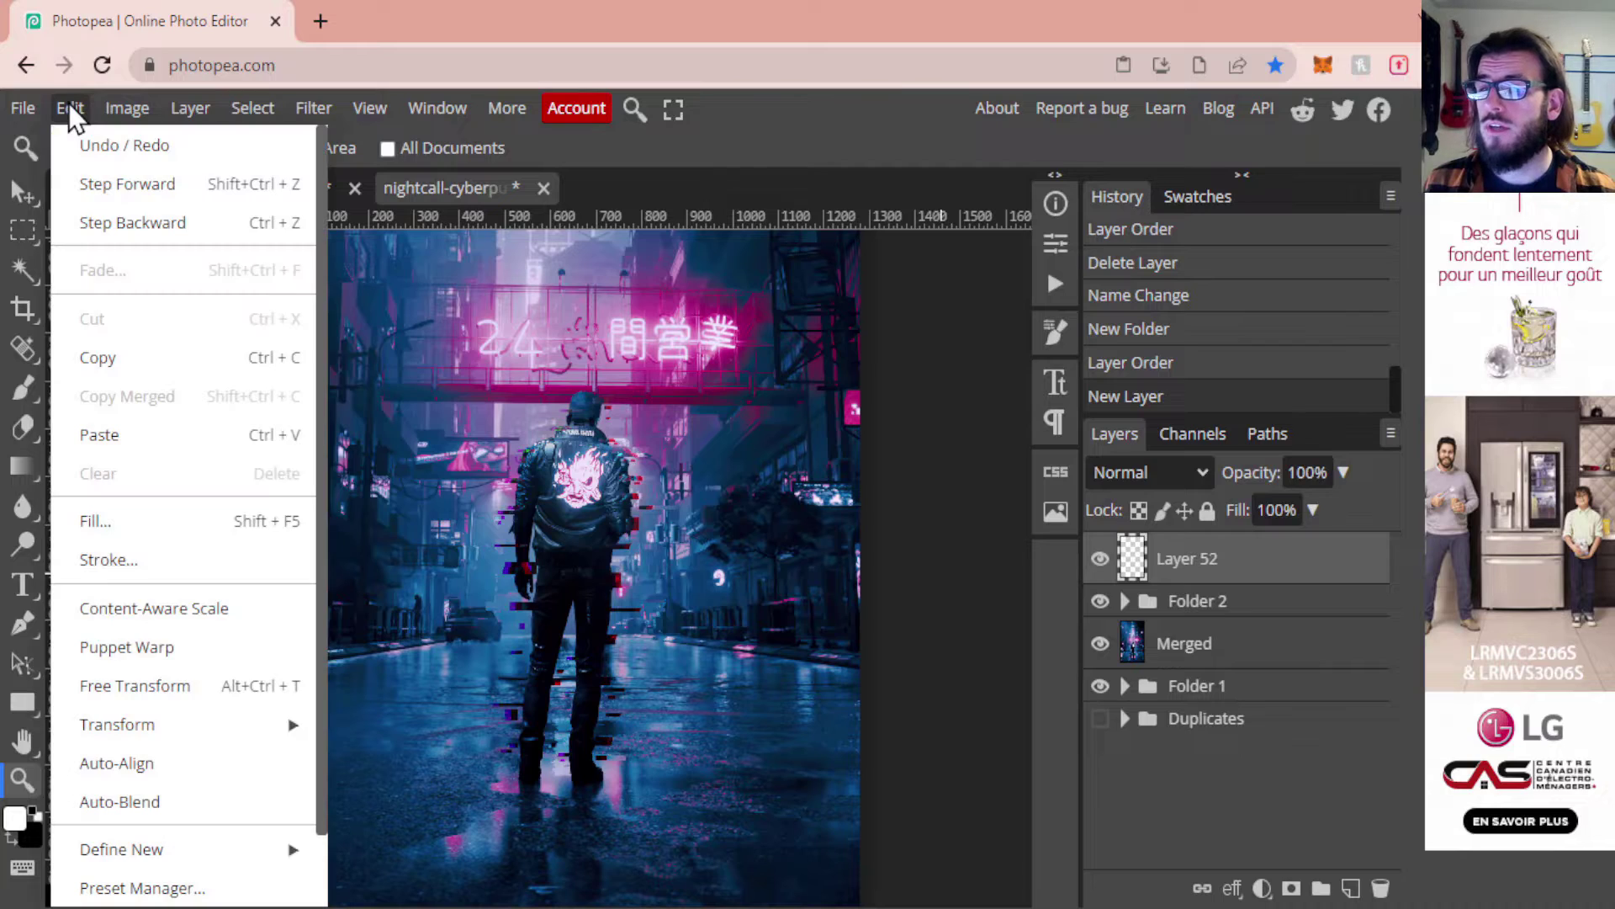
{"action": "left_click", "coordinate": [95, 520]}
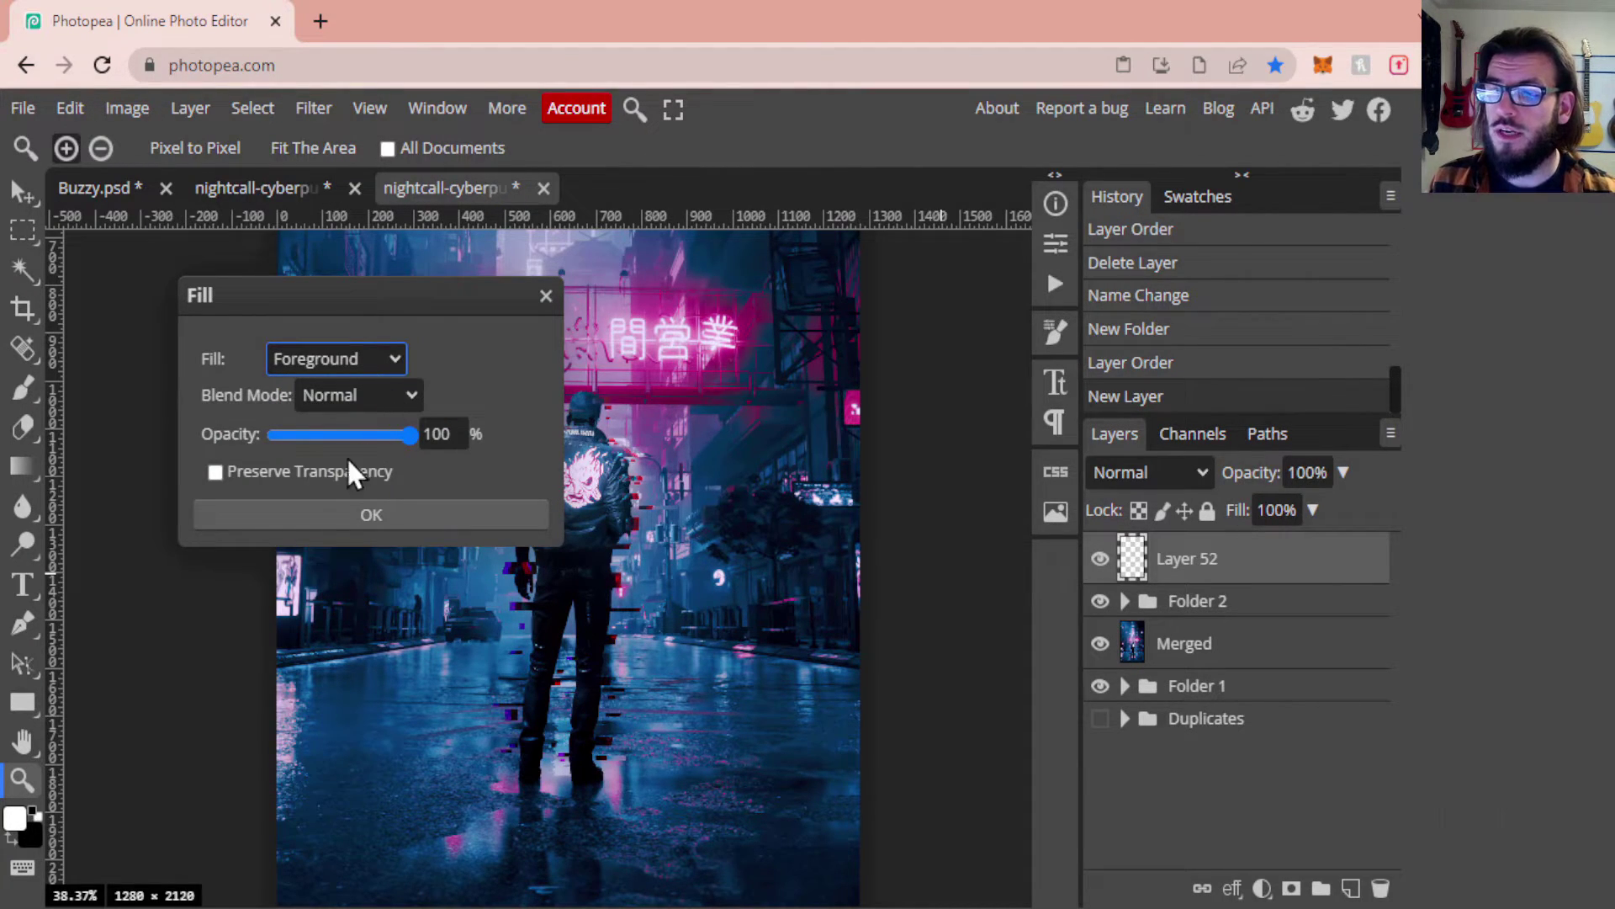
{"action": "key", "text": "g"}
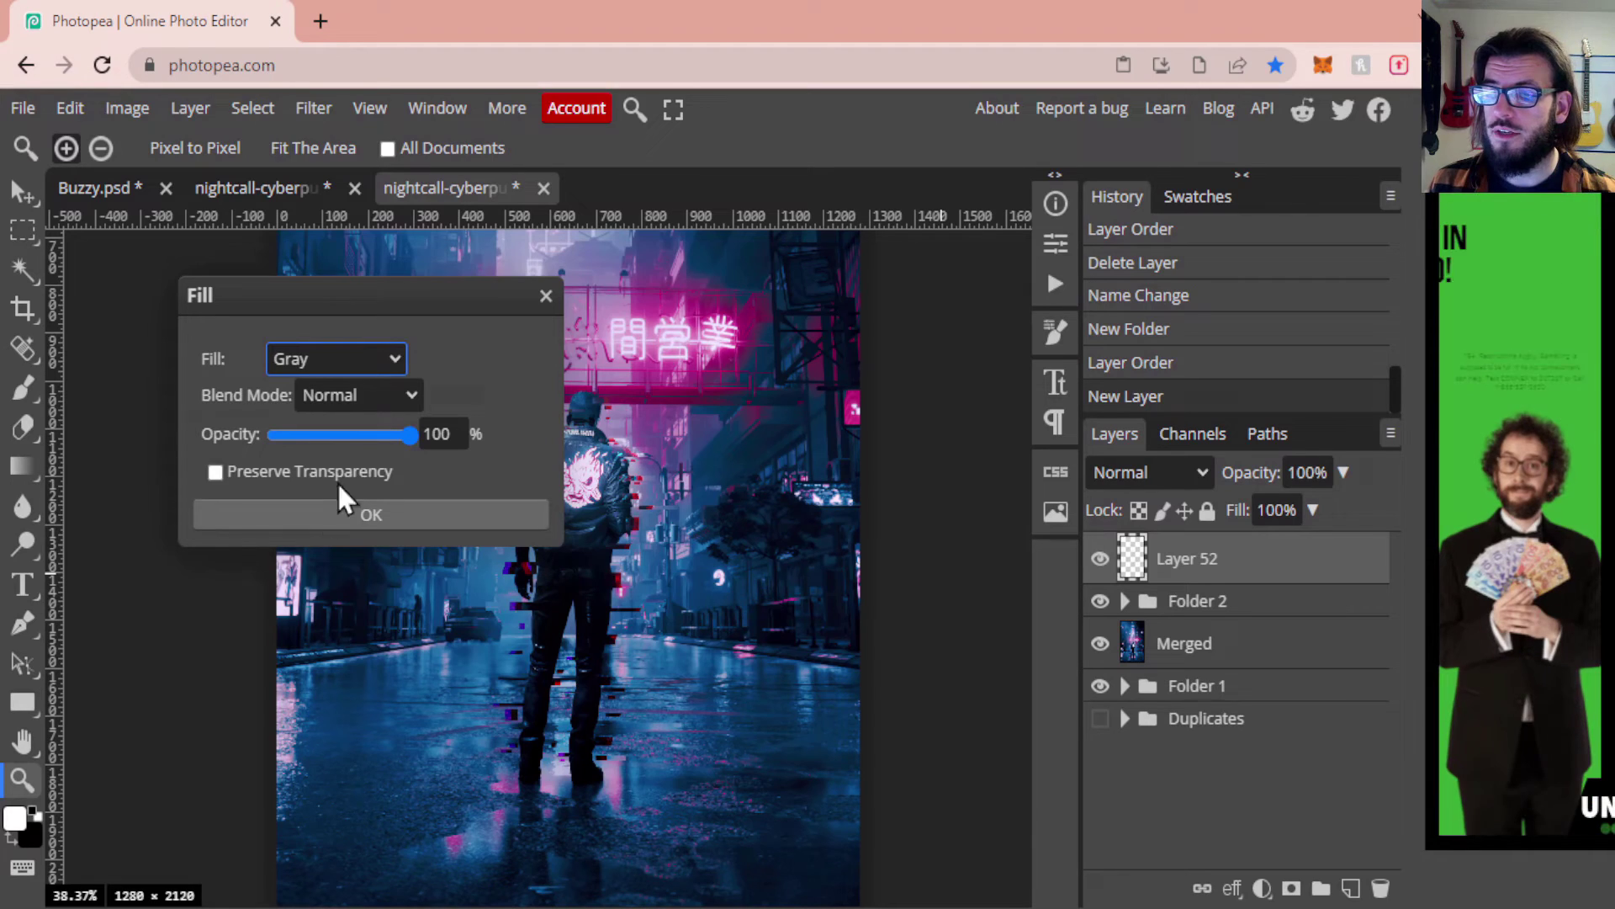
{"action": "left_click", "coordinate": [371, 518]}
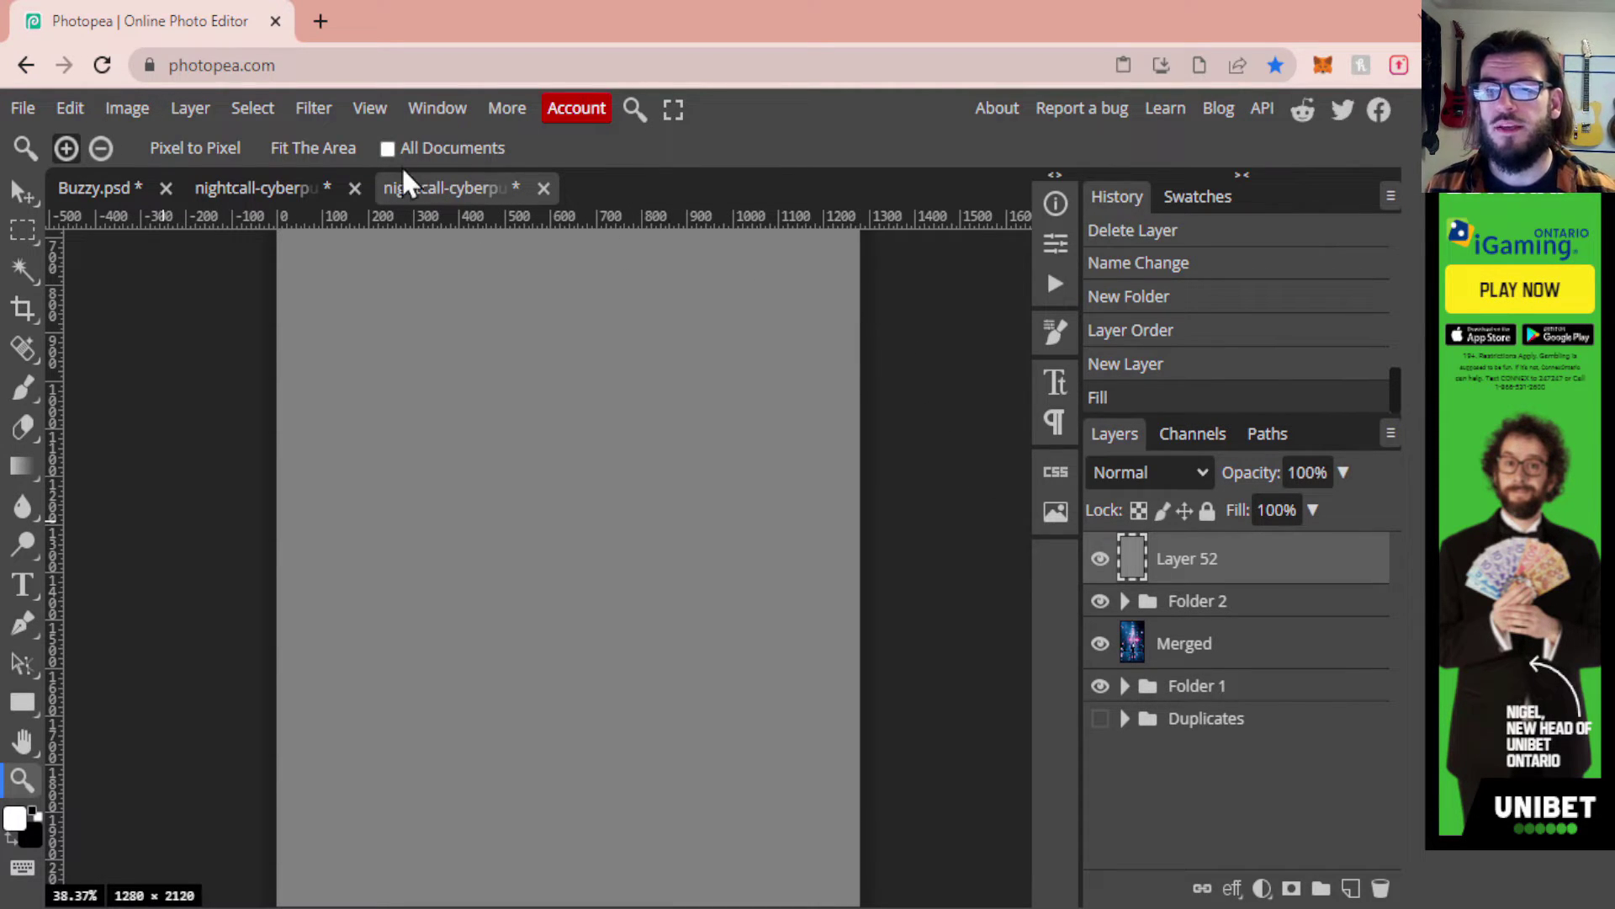
Choose the Halftone Pattern sketch filter from the Filter Gallery for the gray layer and set its pattern to Line
{"action": "left_click", "coordinate": [320, 113]}
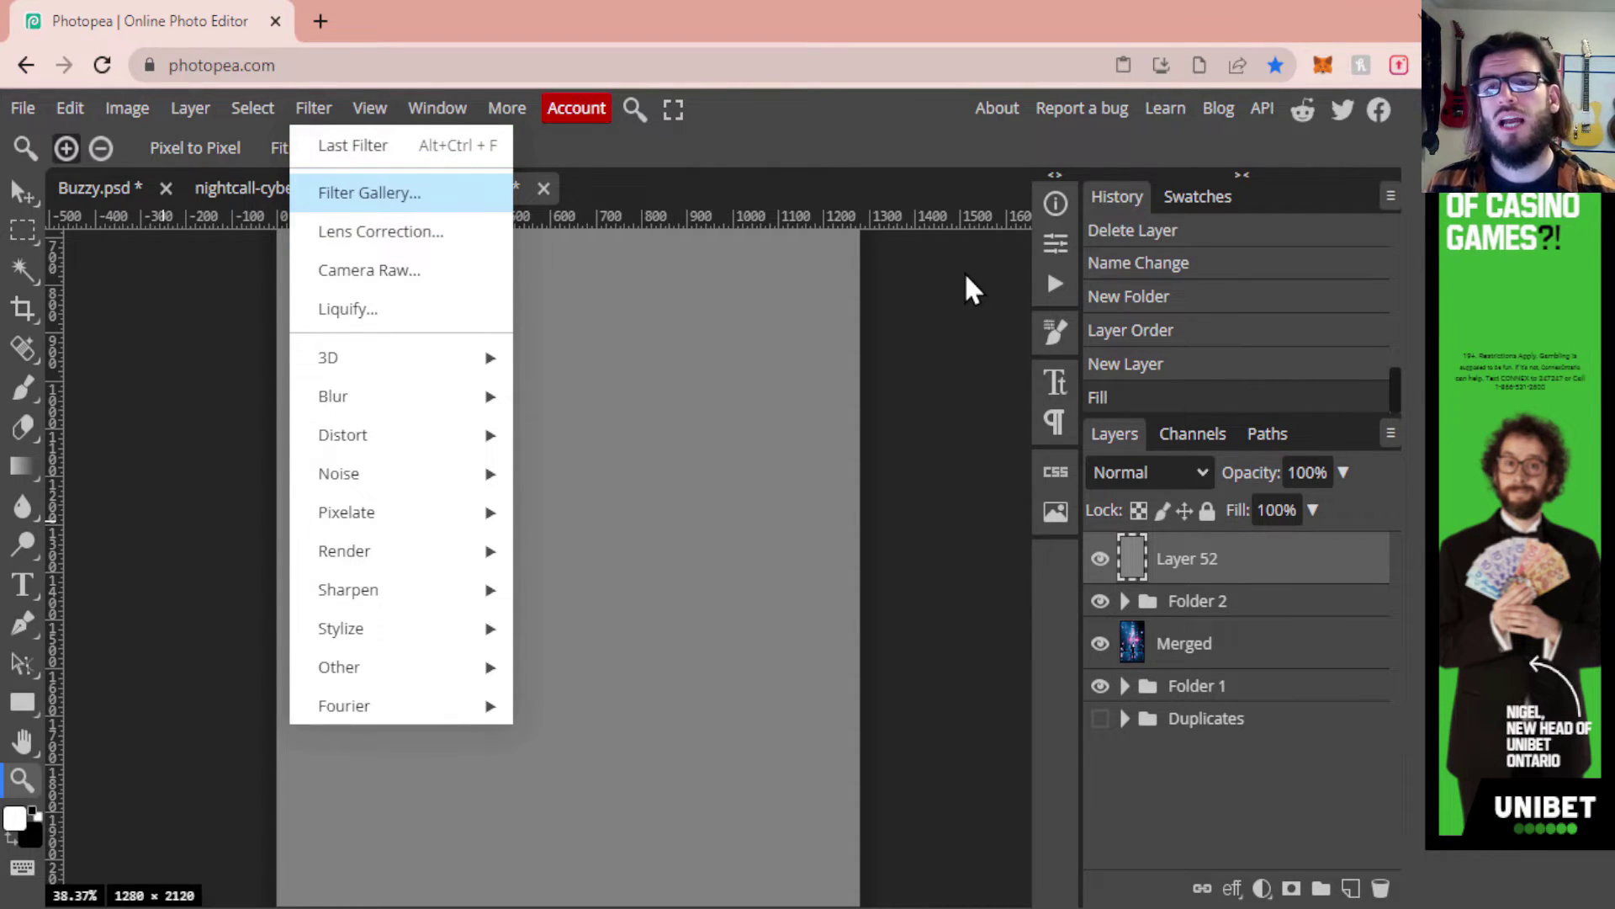
{"action": "key", "text": "Return"}
{"action": "scroll", "coordinate": [966, 289], "scroll_direction": "down", "scroll_amount": 10}
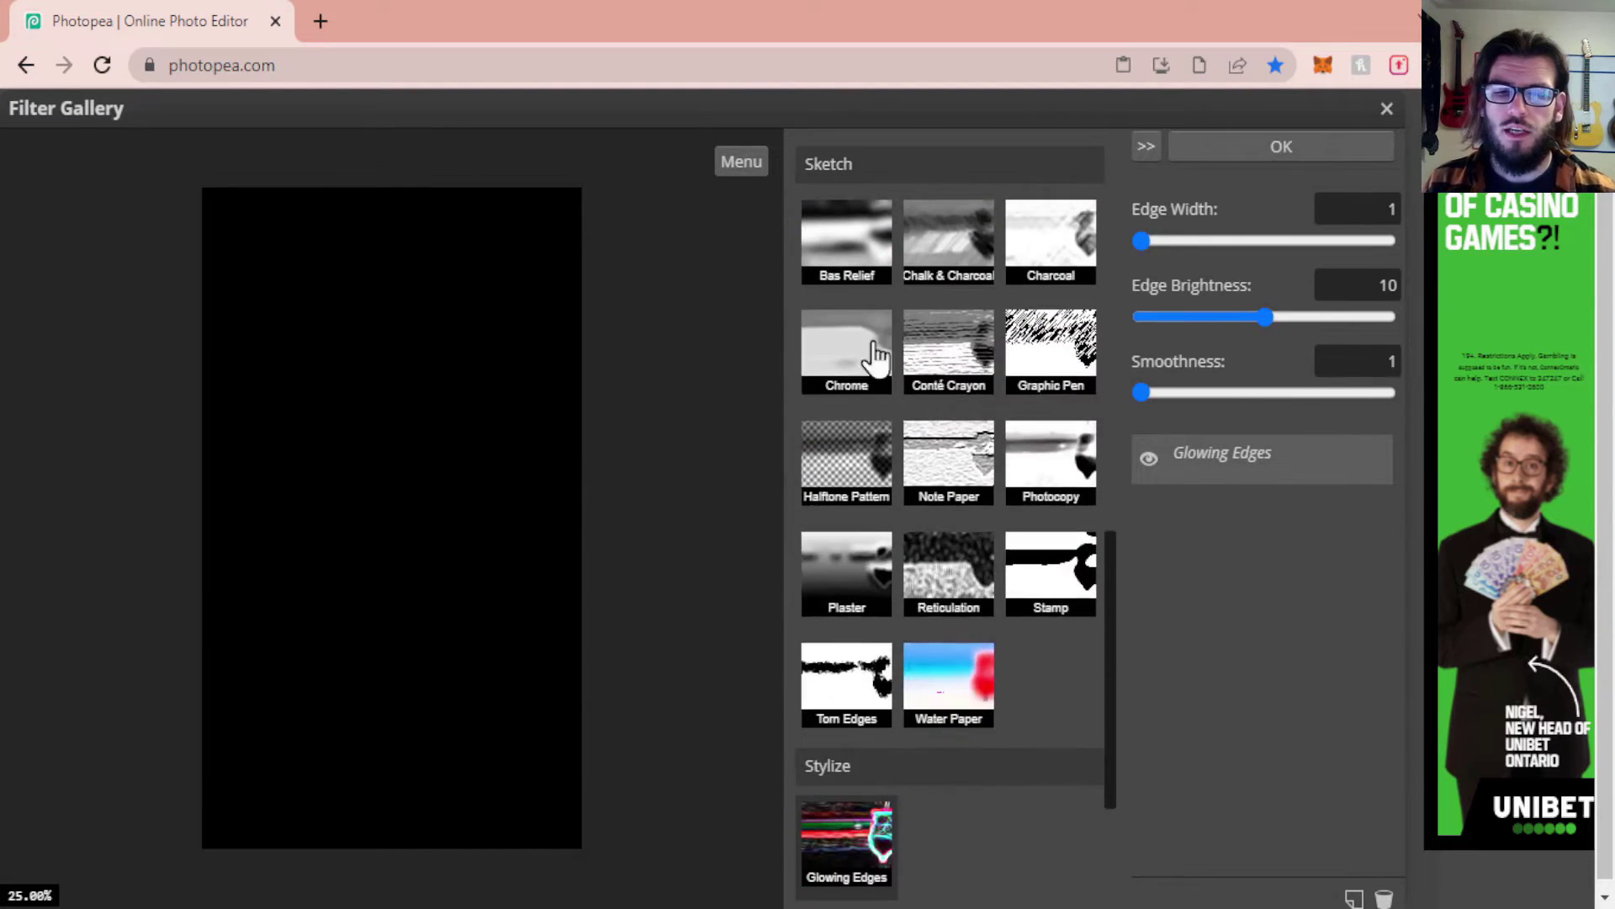
{"action": "left_click", "coordinate": [847, 469]}
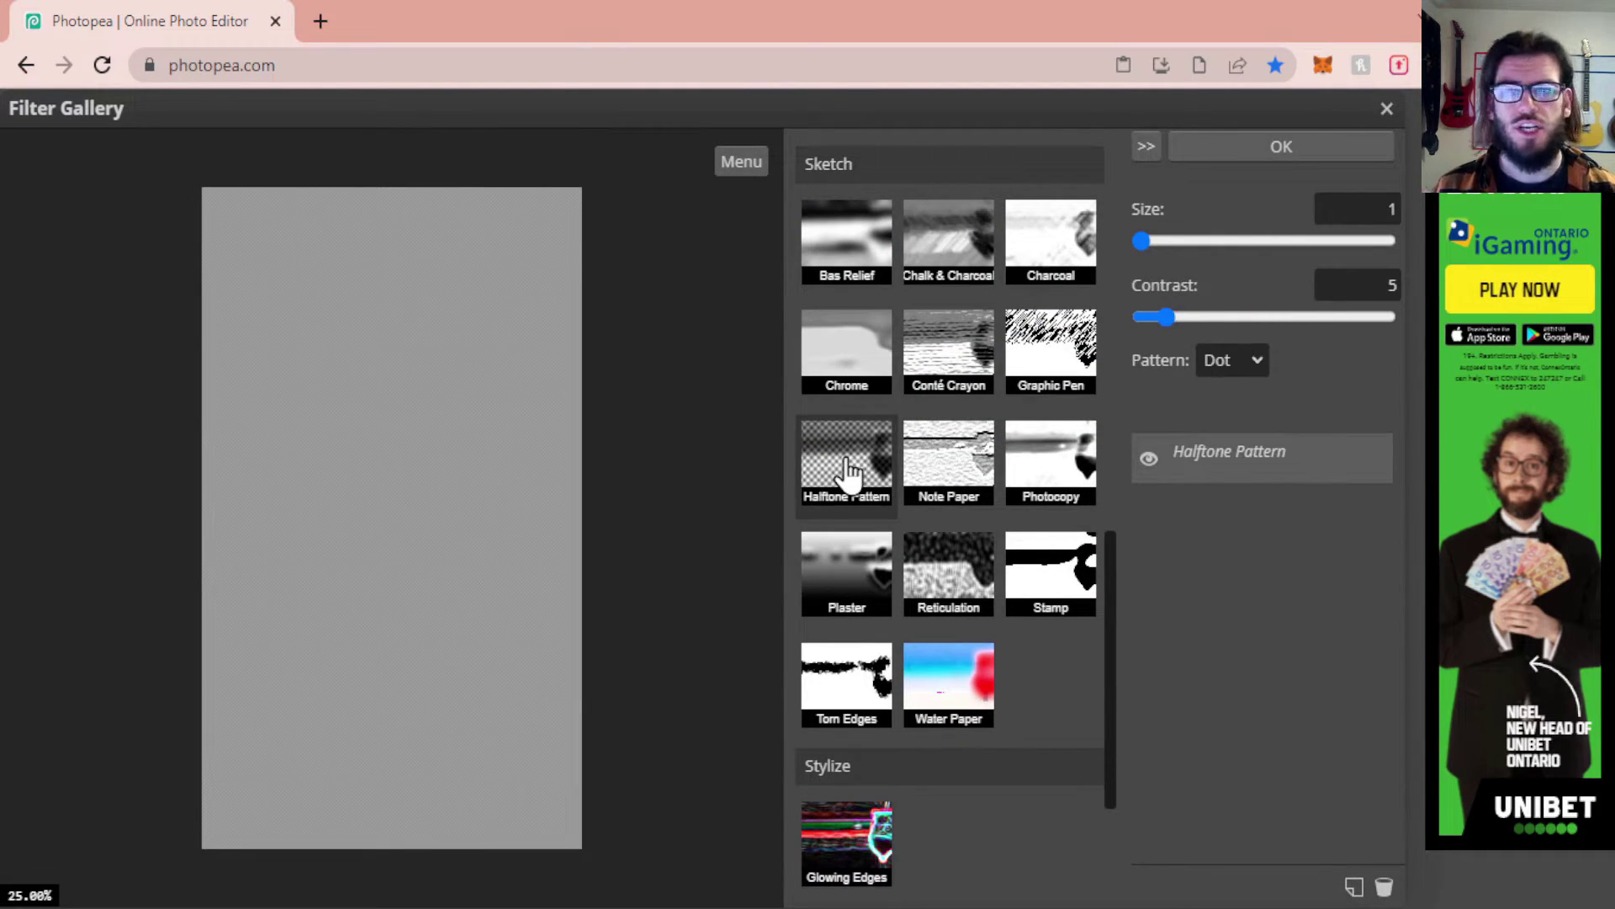
{"action": "left_click", "coordinate": [1248, 360]}
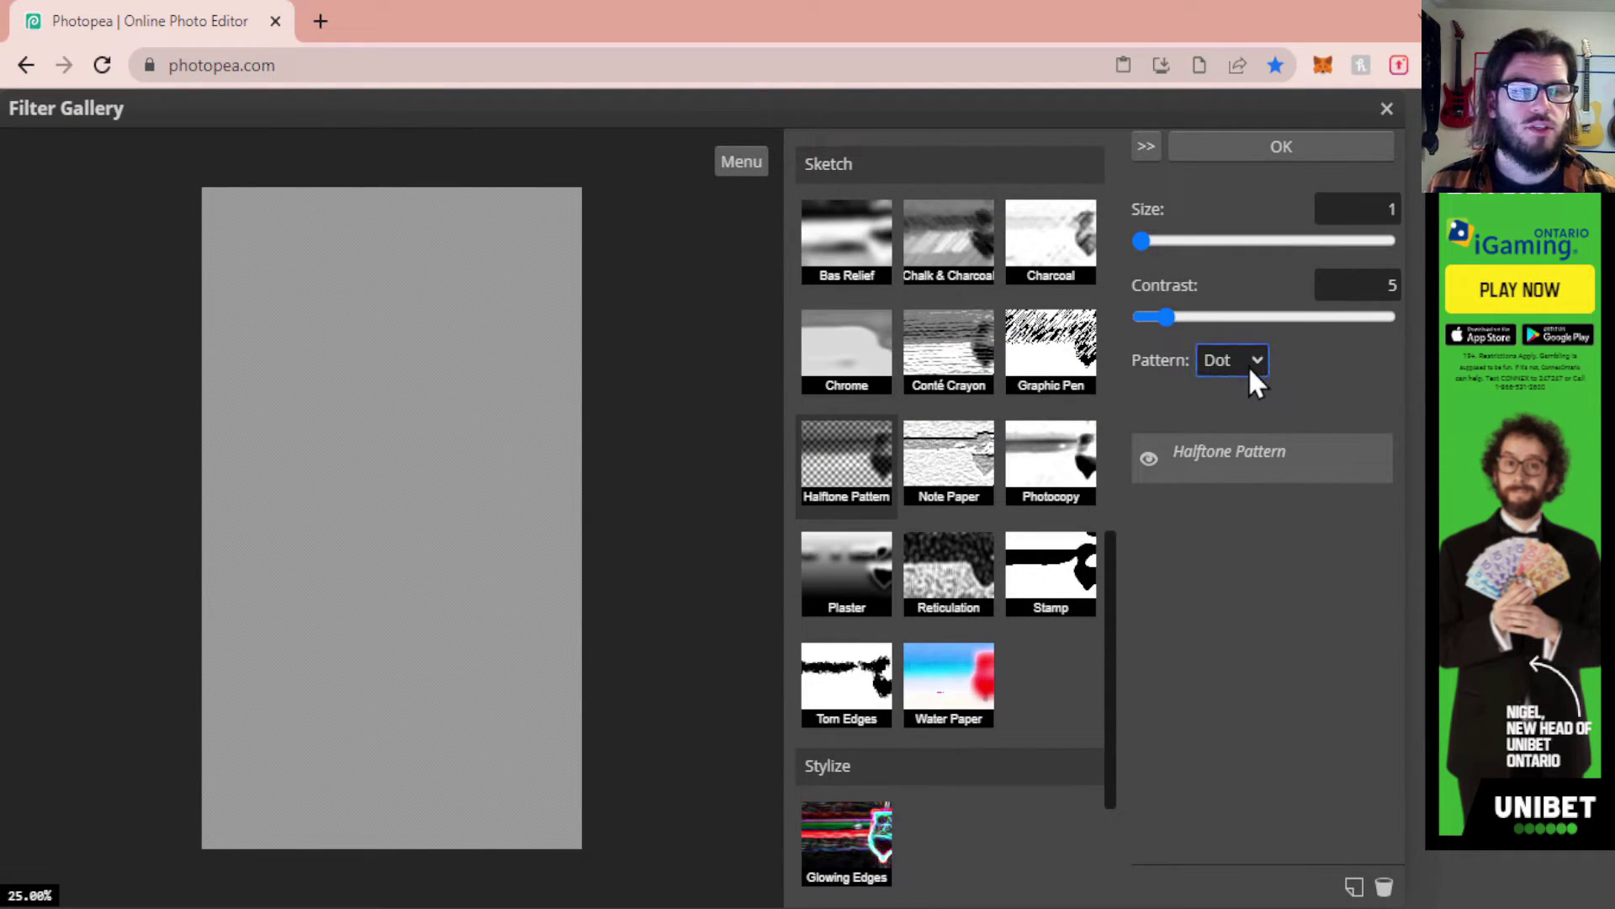
{"action": "left_click", "coordinate": [1214, 439]}
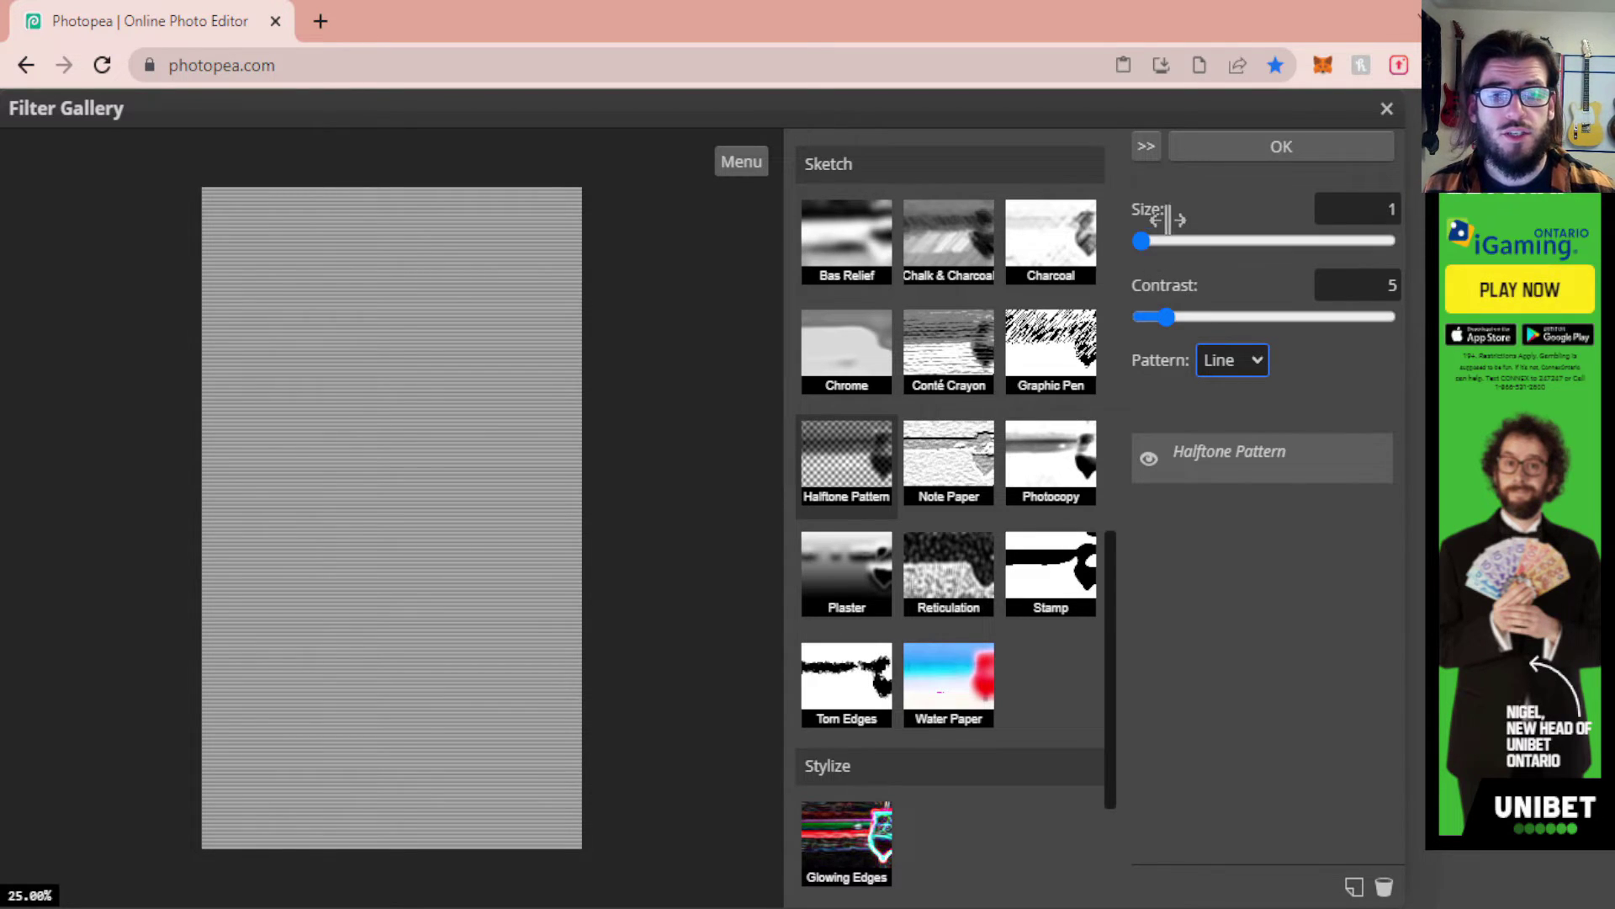
Set the halftone lines to size 4 and contrast 7, and apply the filter to the gray layer
{"action": "left_click", "coordinate": [1194, 239]}
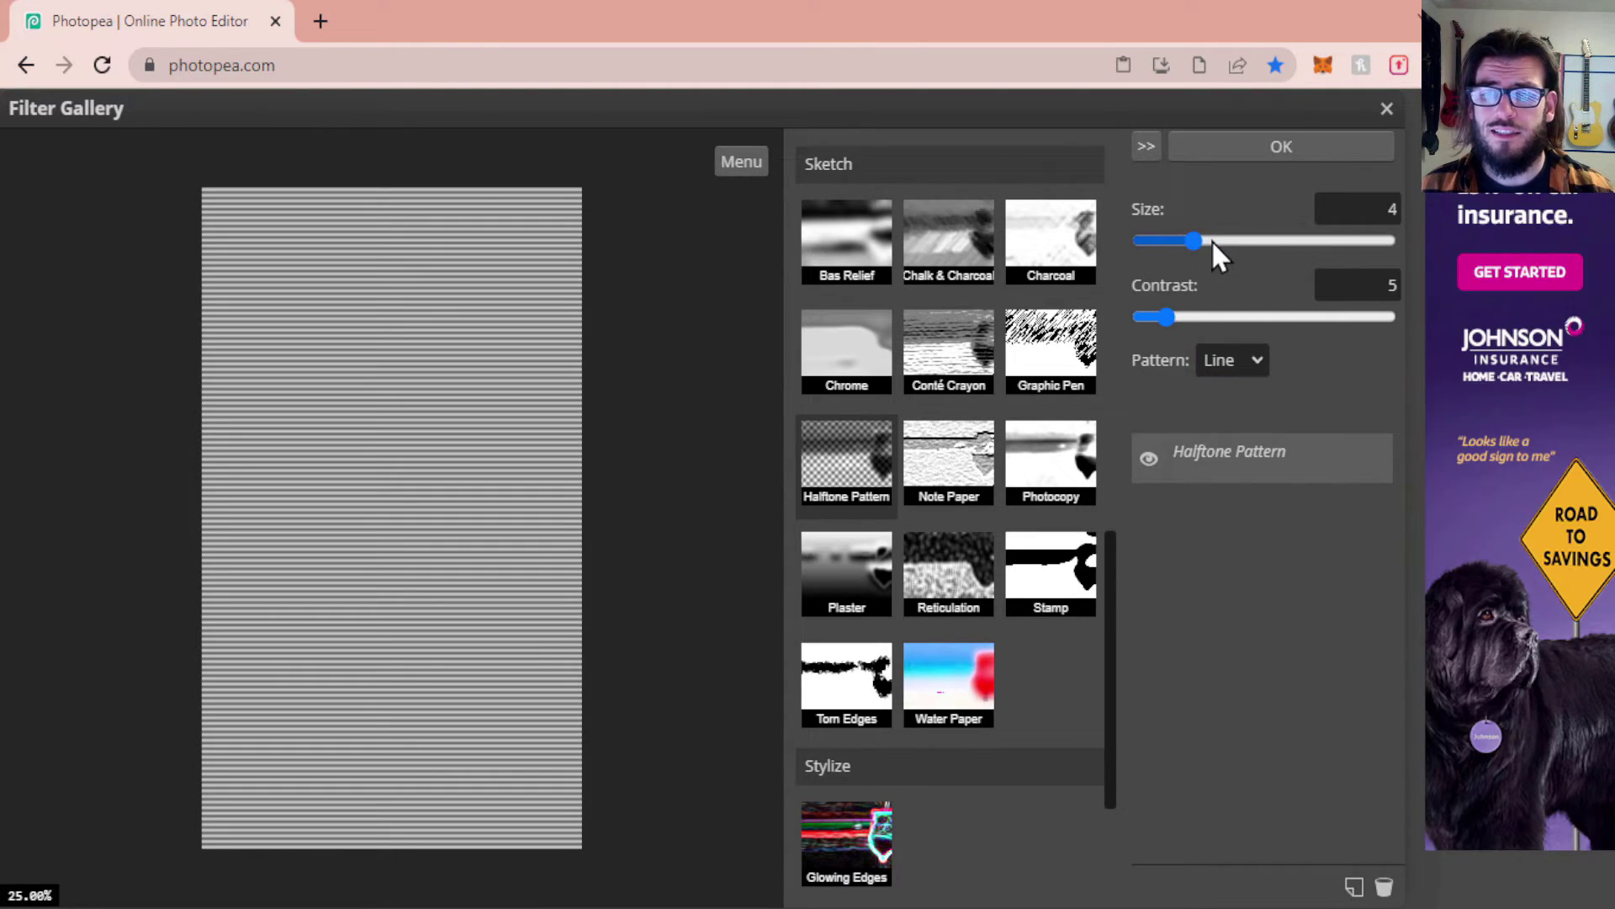
{"action": "left_click", "coordinate": [1213, 241]}
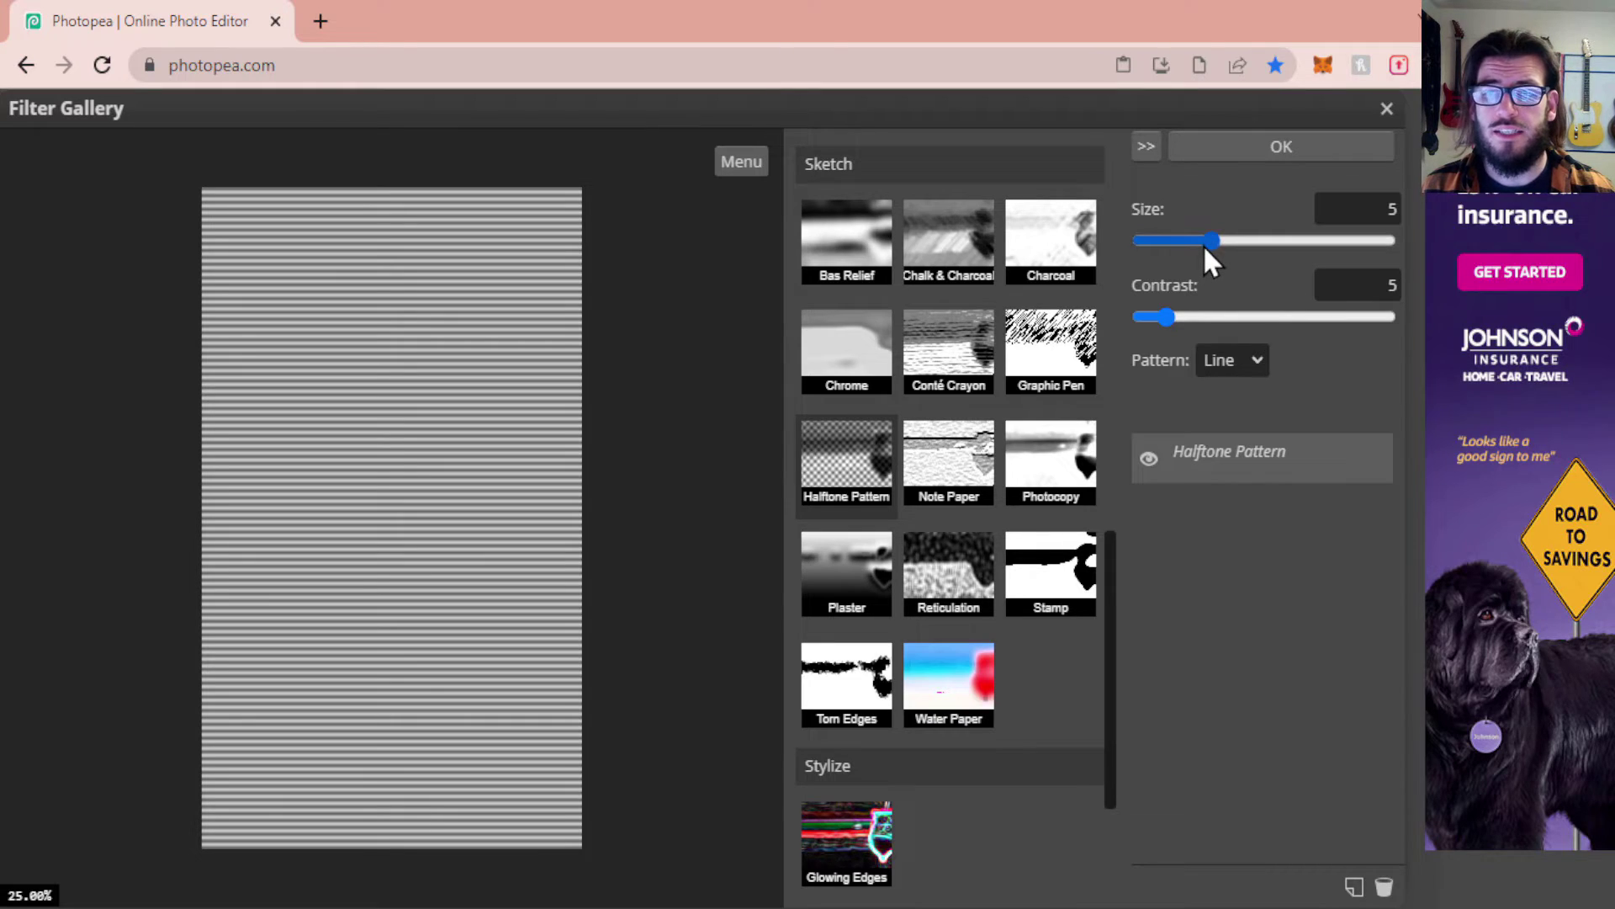
{"action": "left_click", "coordinate": [1199, 242]}
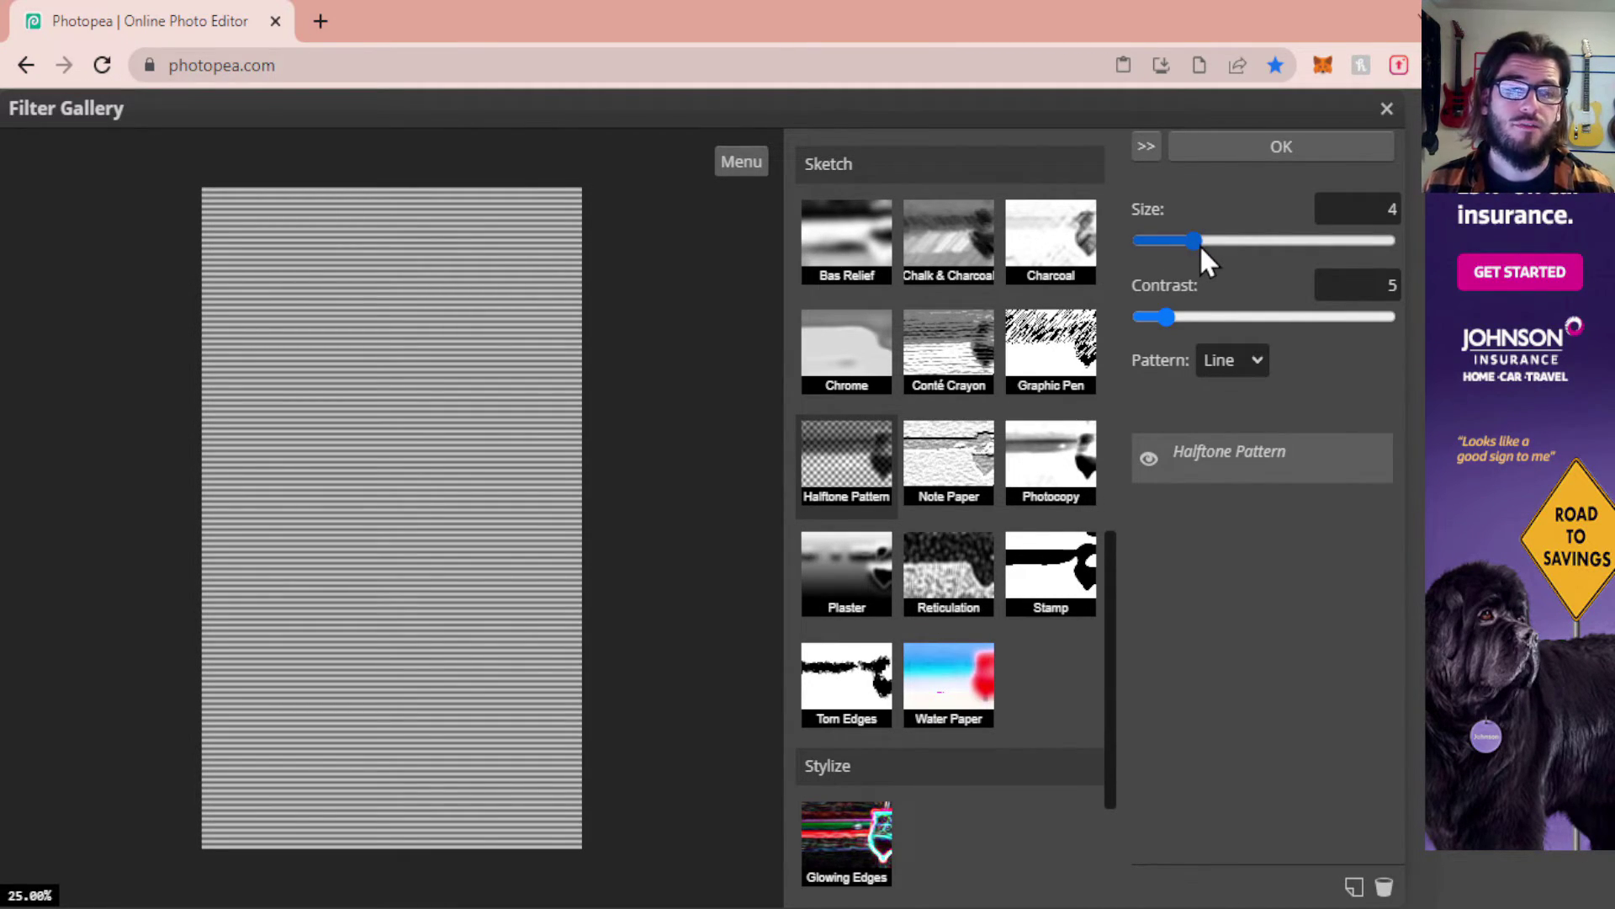
{"action": "left_click", "coordinate": [1276, 316]}
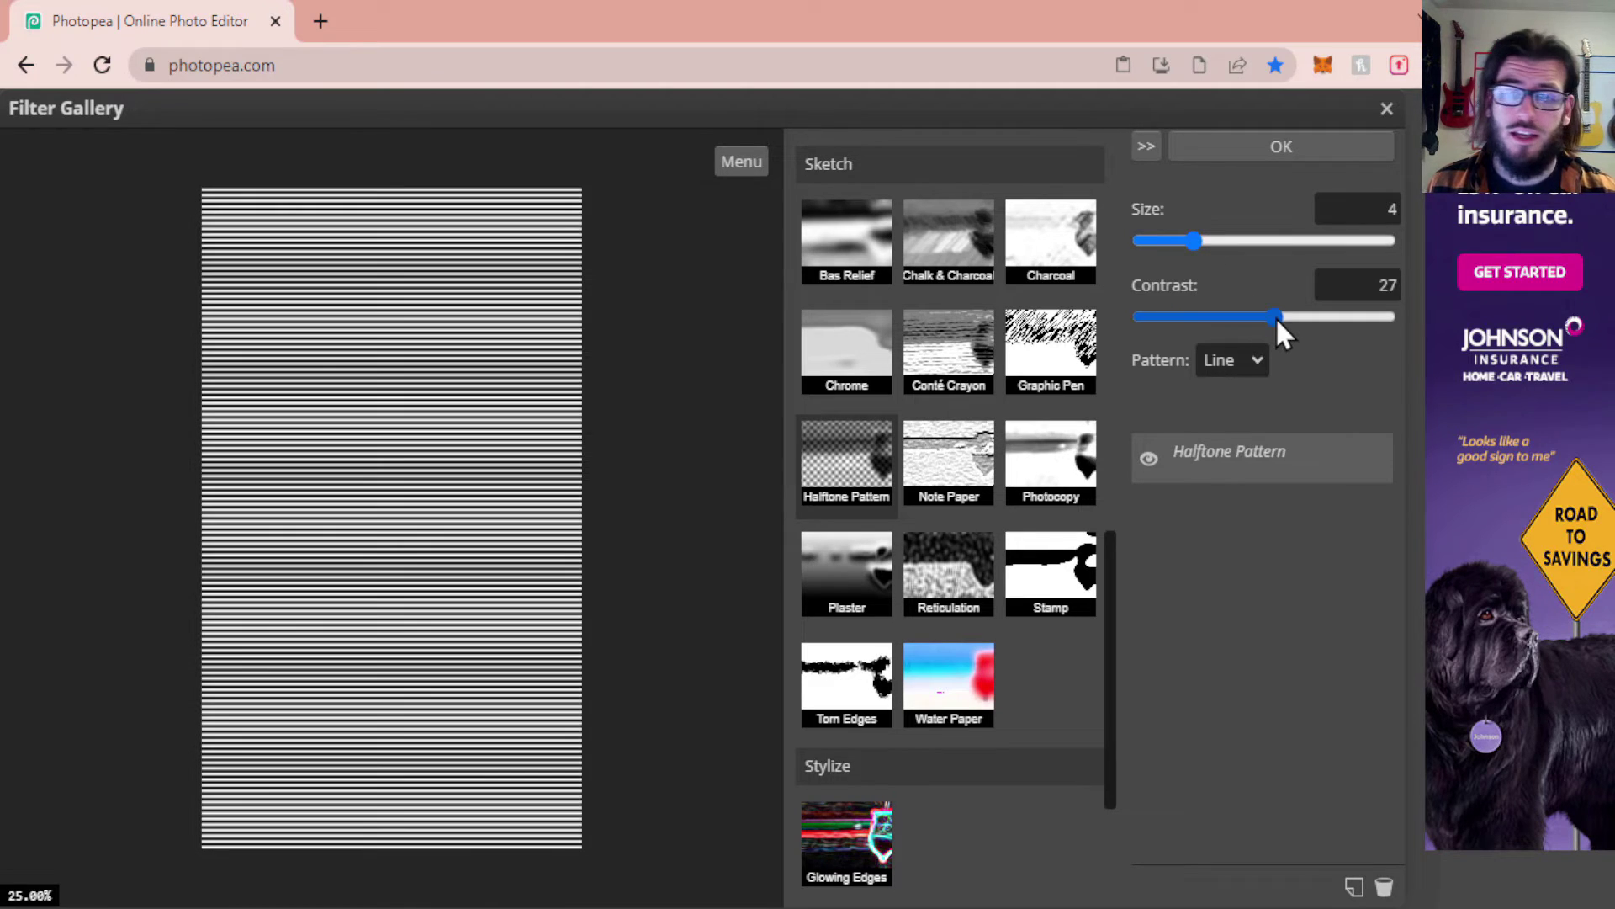
{"action": "left_click", "coordinate": [1151, 316]}
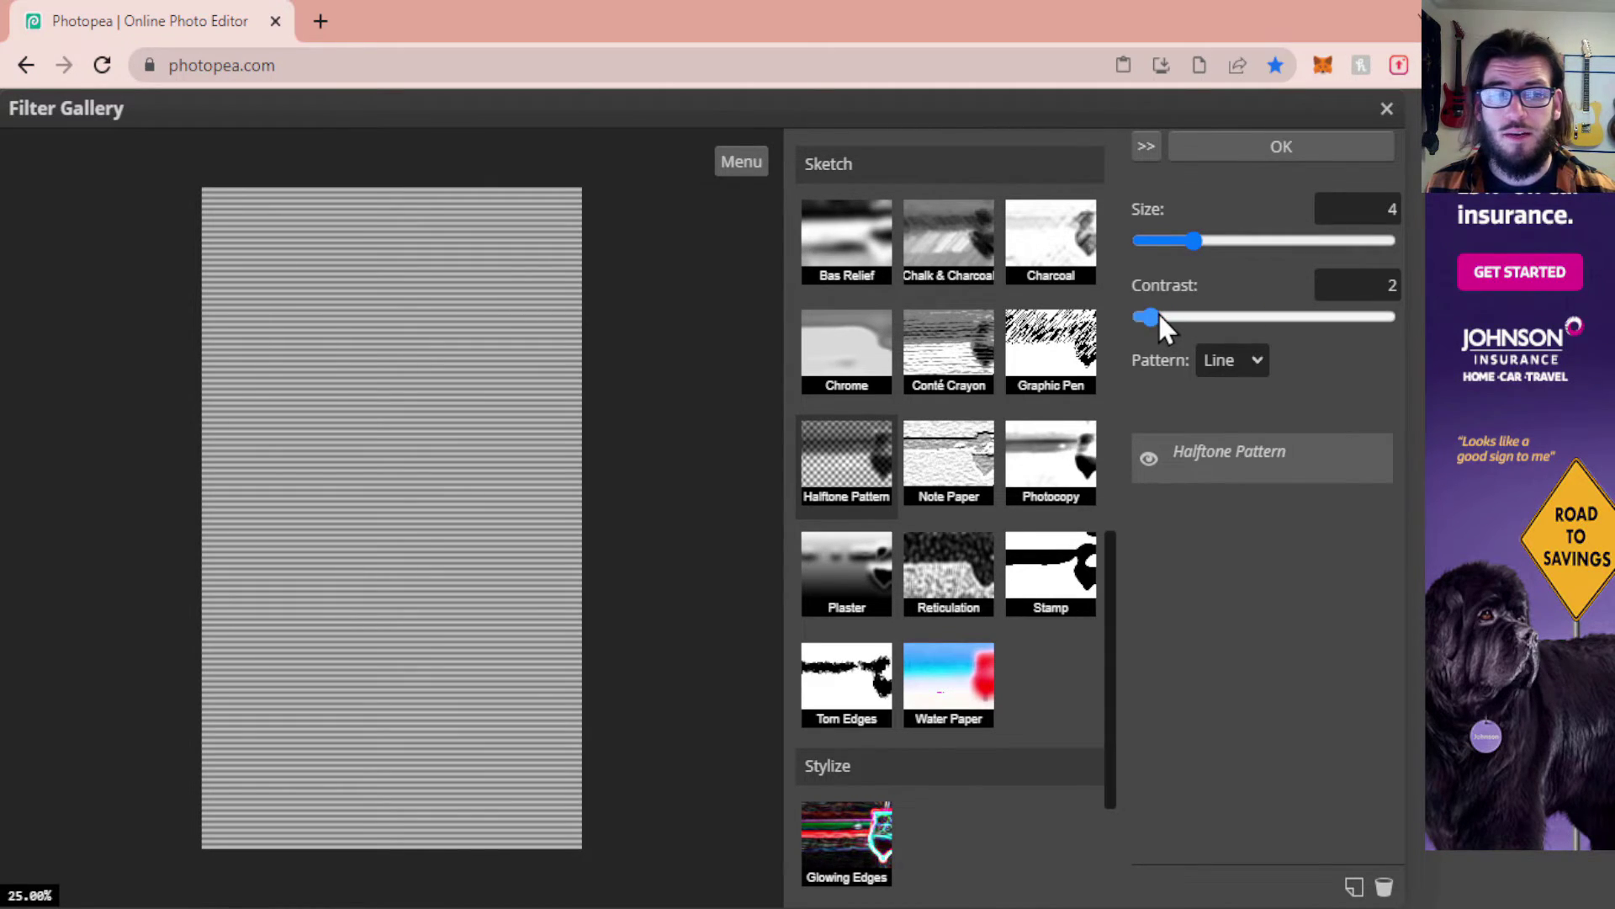
{"action": "left_click", "coordinate": [1176, 316]}
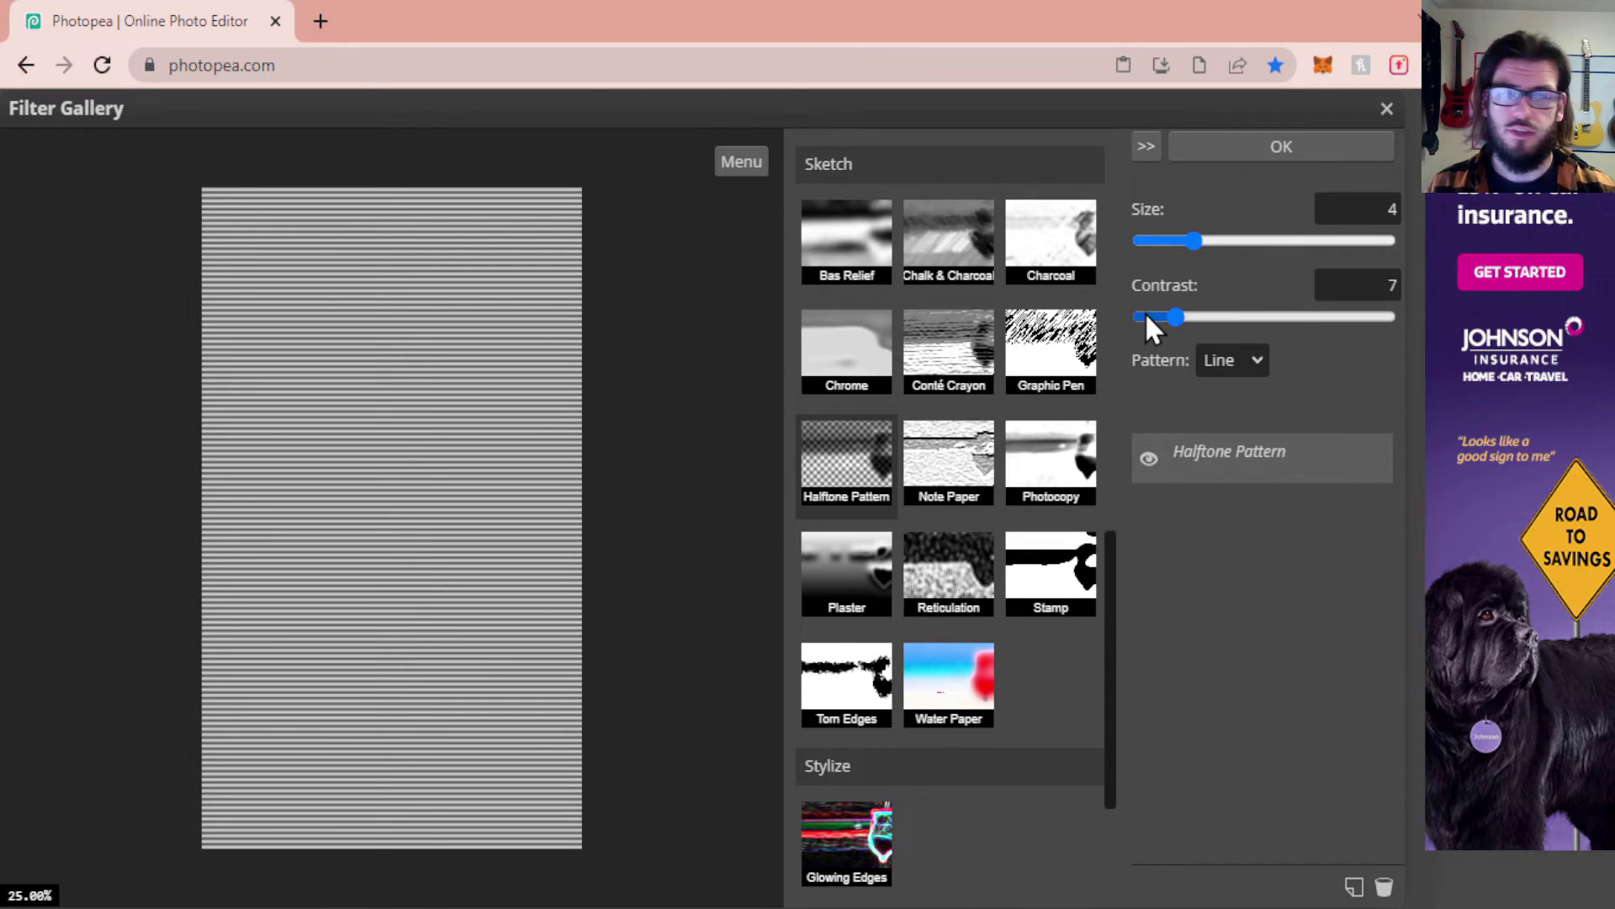
{"action": "left_click", "coordinate": [1294, 148]}
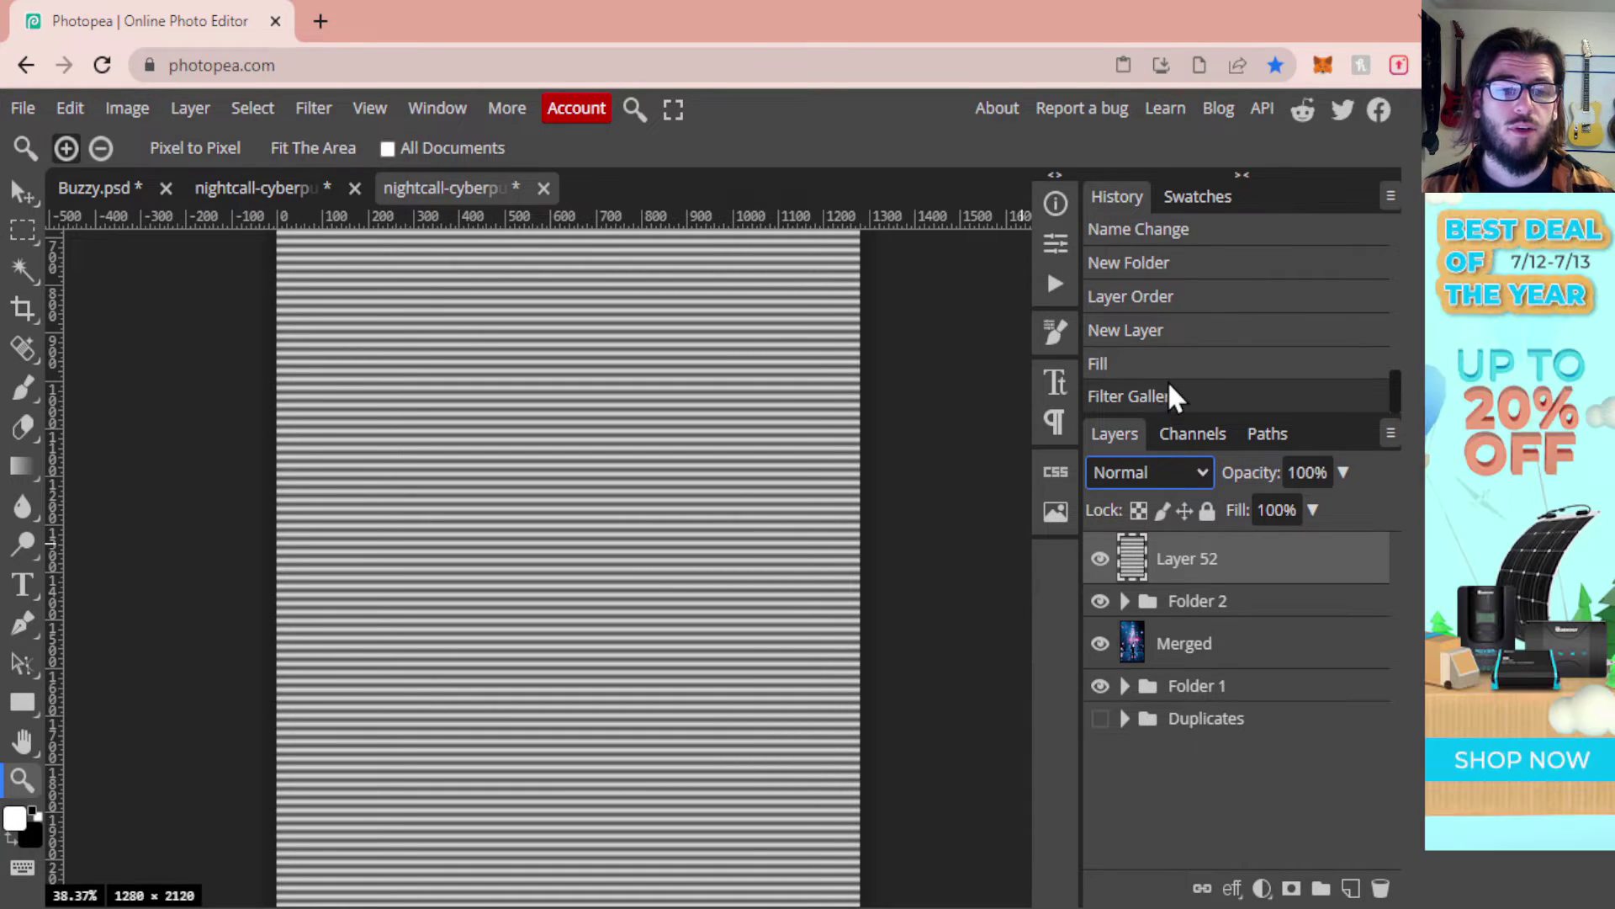
Blend the scan-line layer over the image with Soft Light and reduce its opacity to 59%
{"action": "key", "text": "shift+alt+f"}
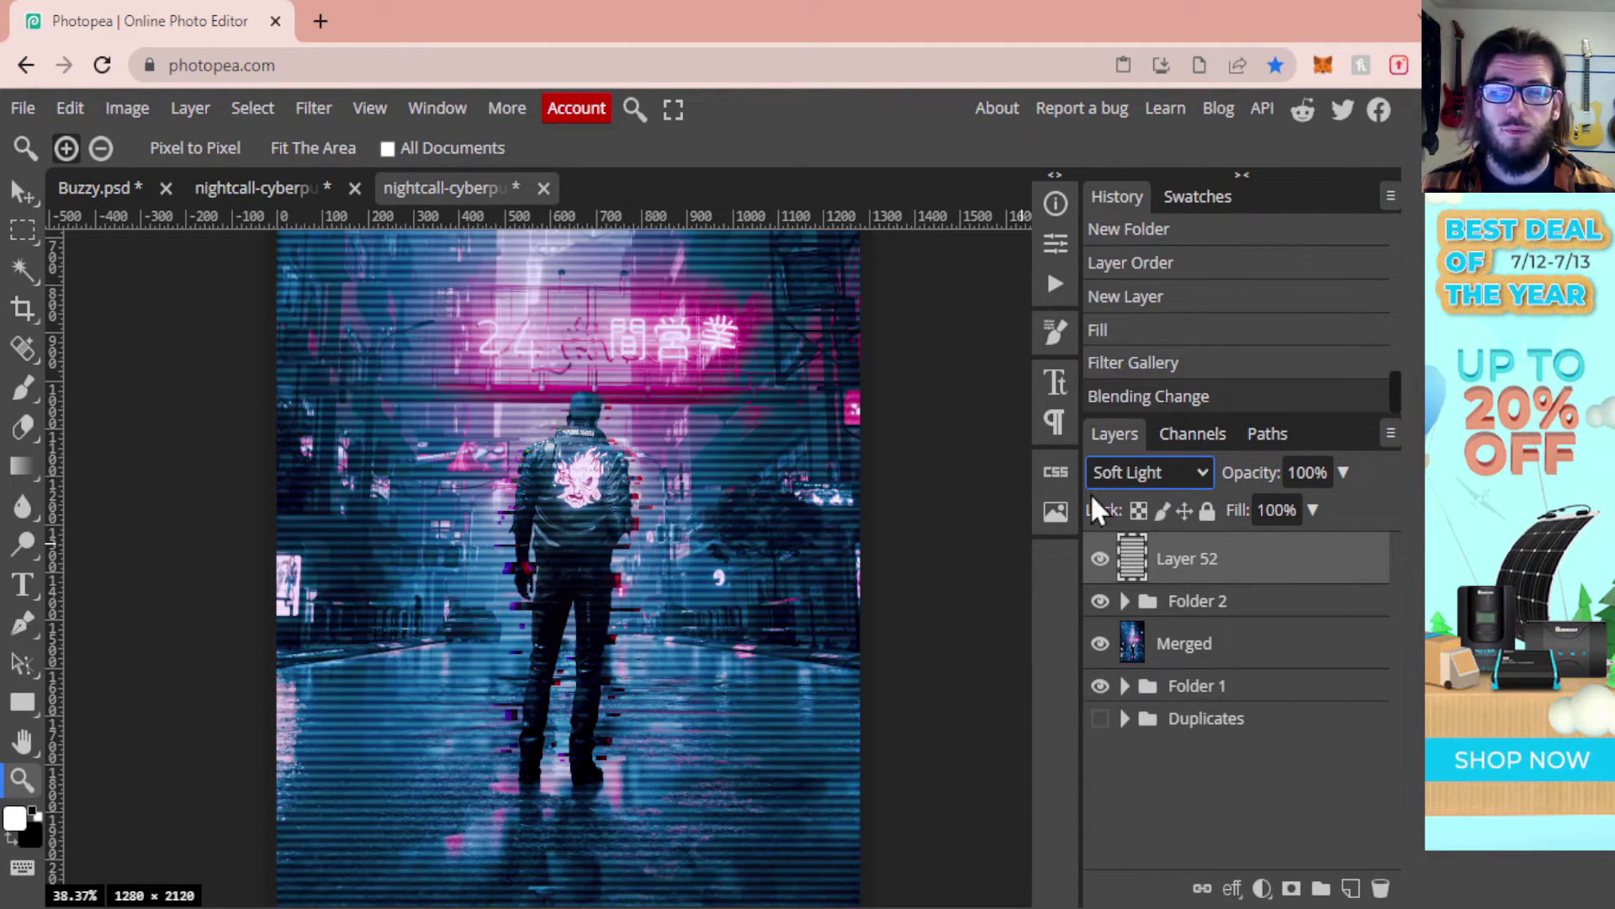
{"action": "scroll", "coordinate": [925, 454], "scroll_direction": "down", "scroll_amount": 5}
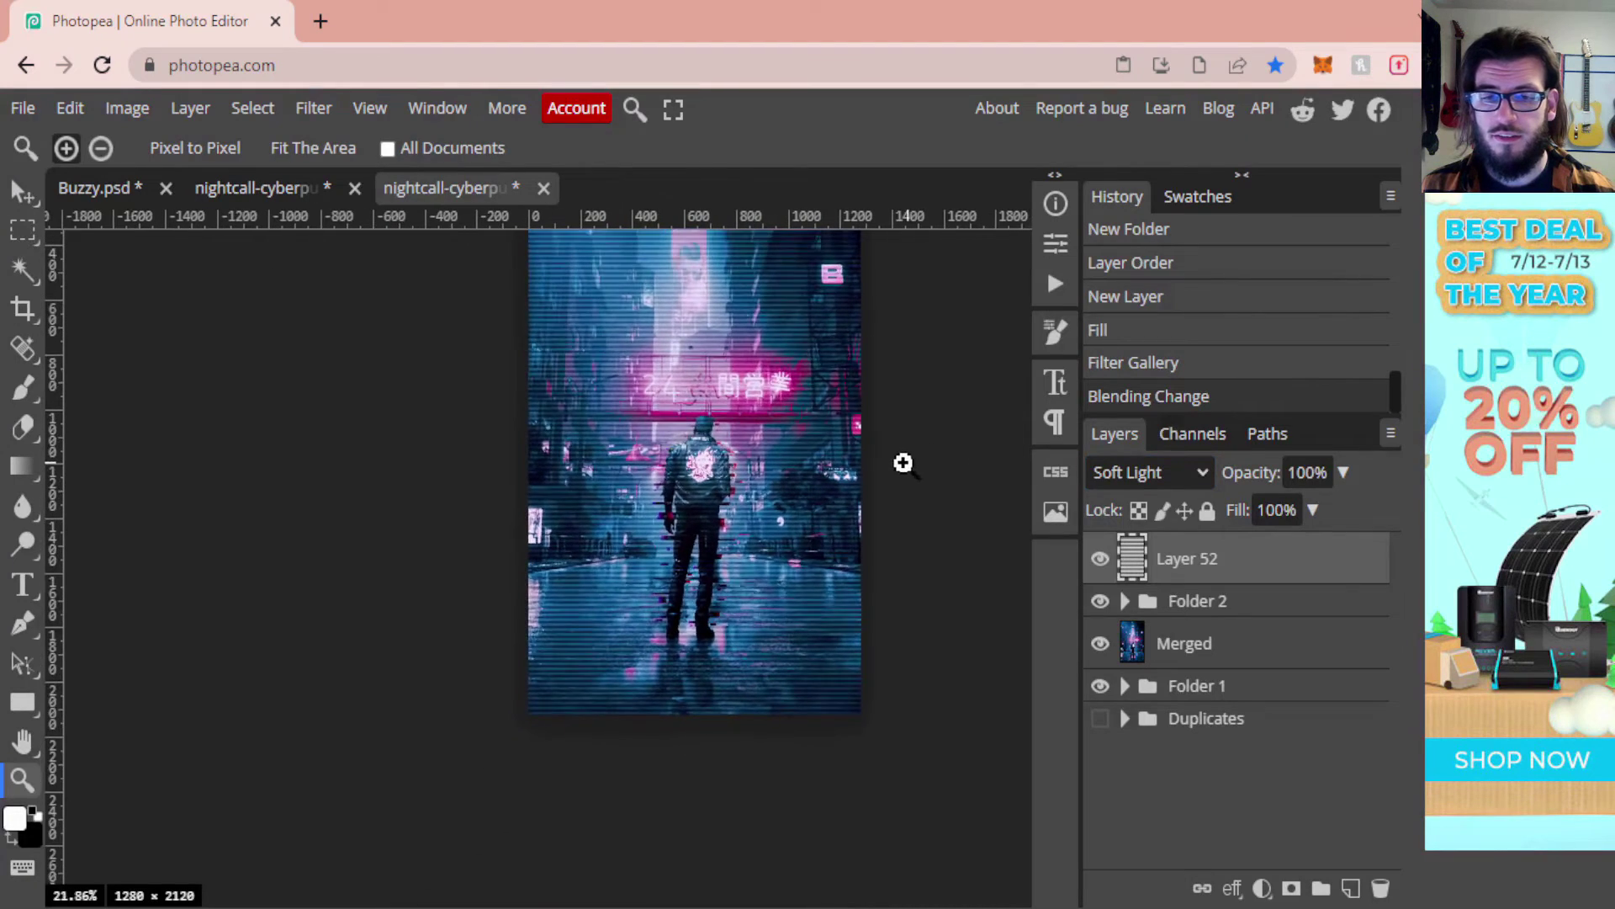
{"action": "left_click_drag", "start_coordinate": [764, 356], "coordinate": [706, 493]}
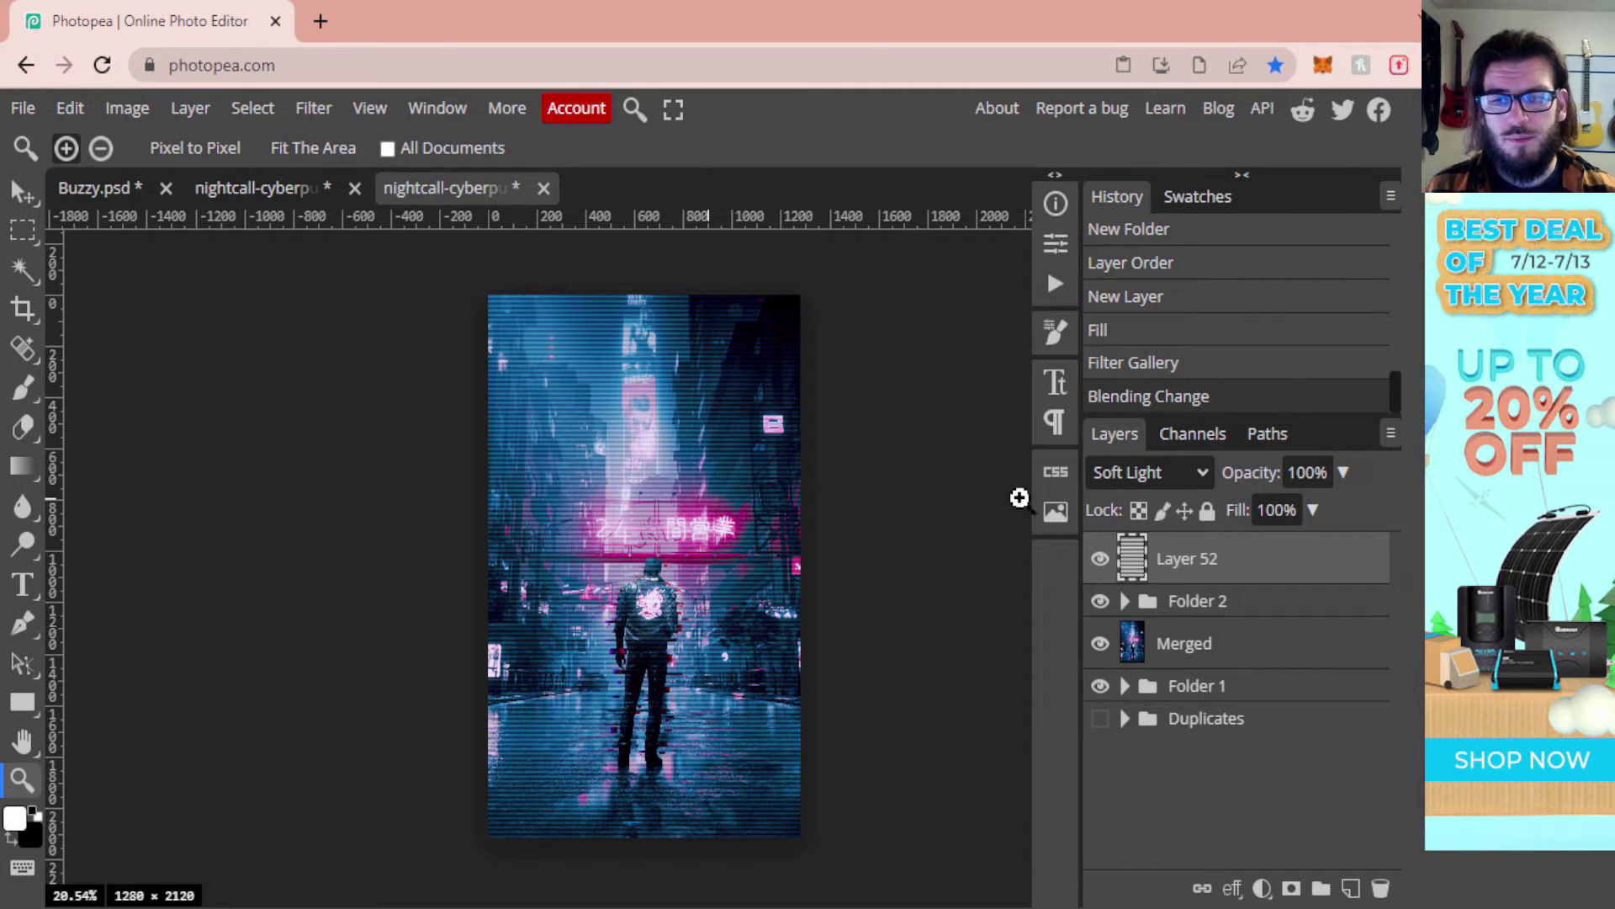
{"action": "left_click", "coordinate": [1343, 472]}
{"action": "left_click_drag", "start_coordinate": [1340, 510], "coordinate": [1329, 513]}
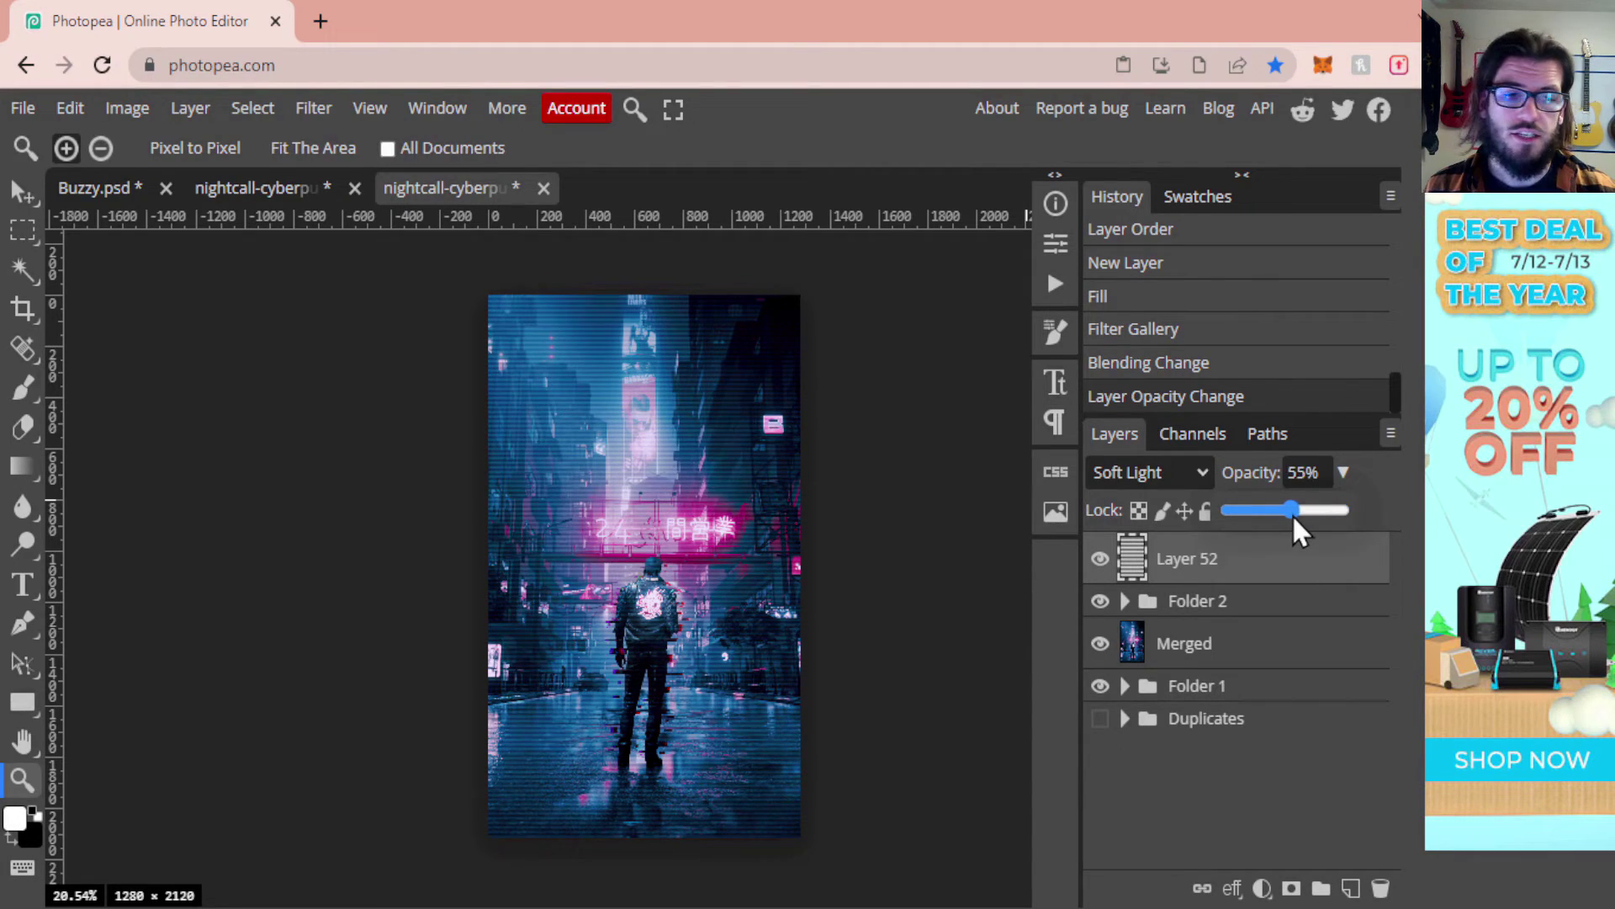
{"action": "left_click_drag", "start_coordinate": [1293, 515], "coordinate": [1296, 515]}
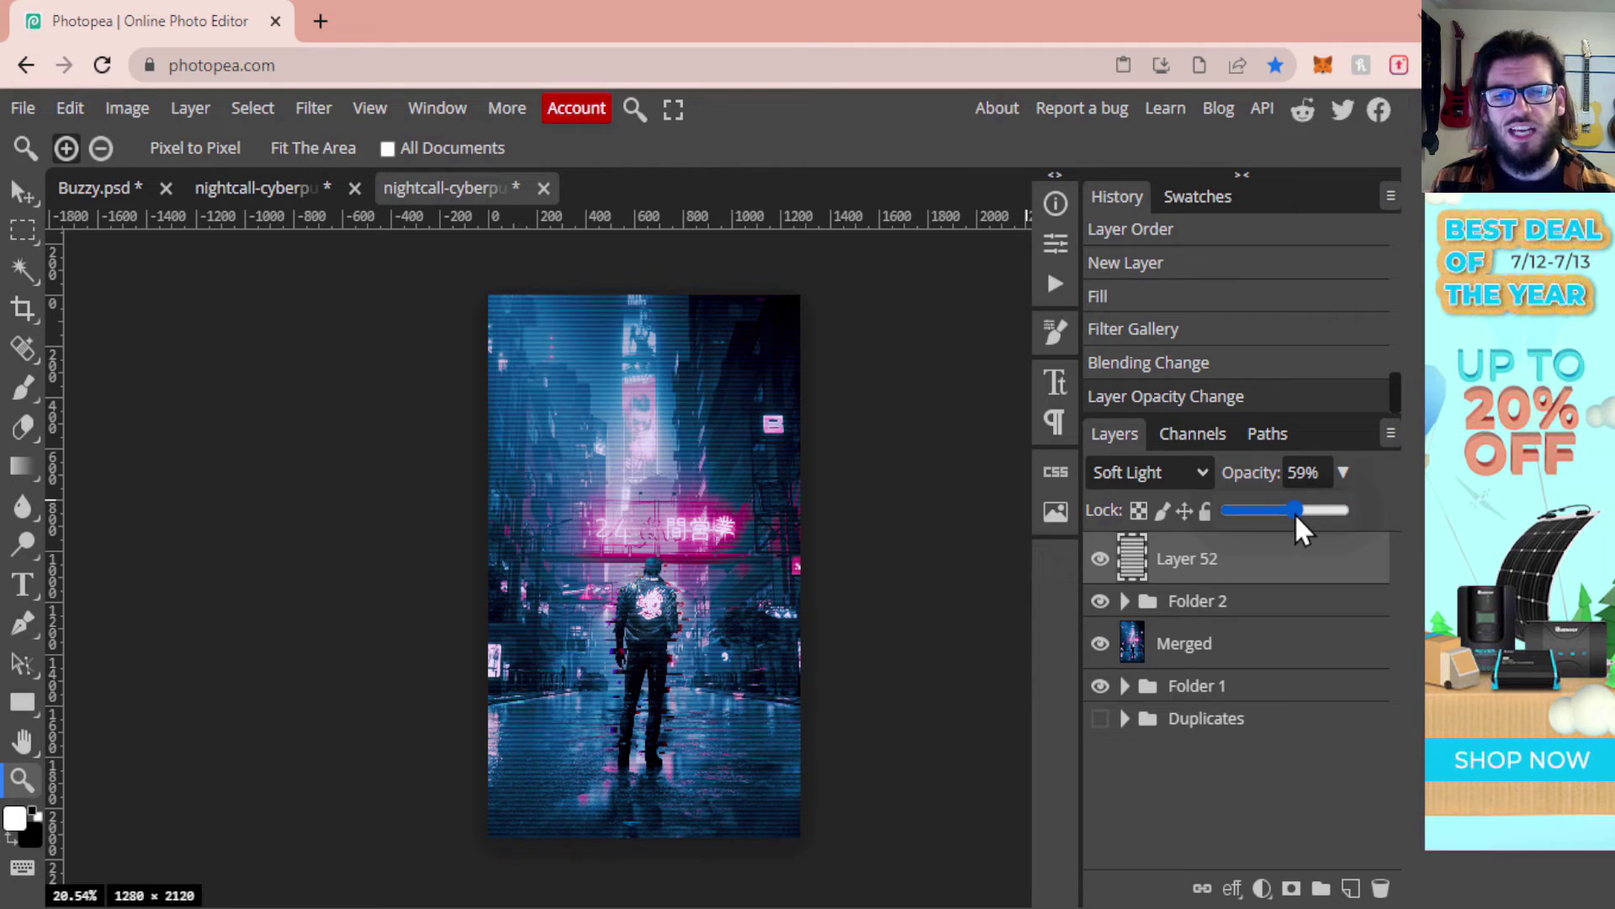